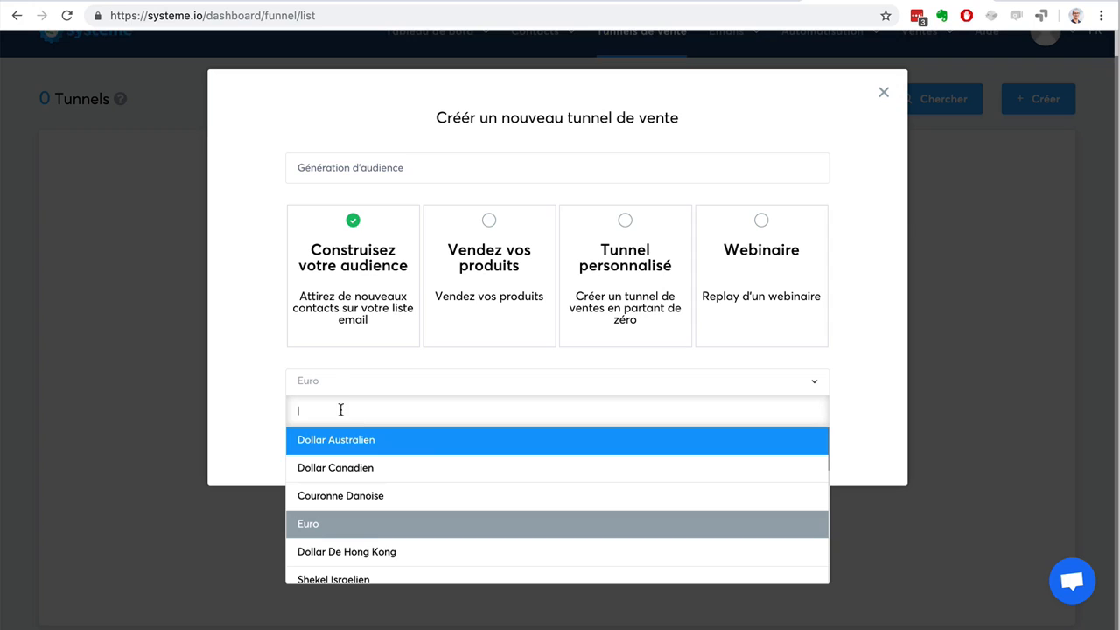
# Create the sales funnel "Génération d'audience" of type "Construisez votre audience" with Euro as its currency.
pyautogui.click(259, 380)
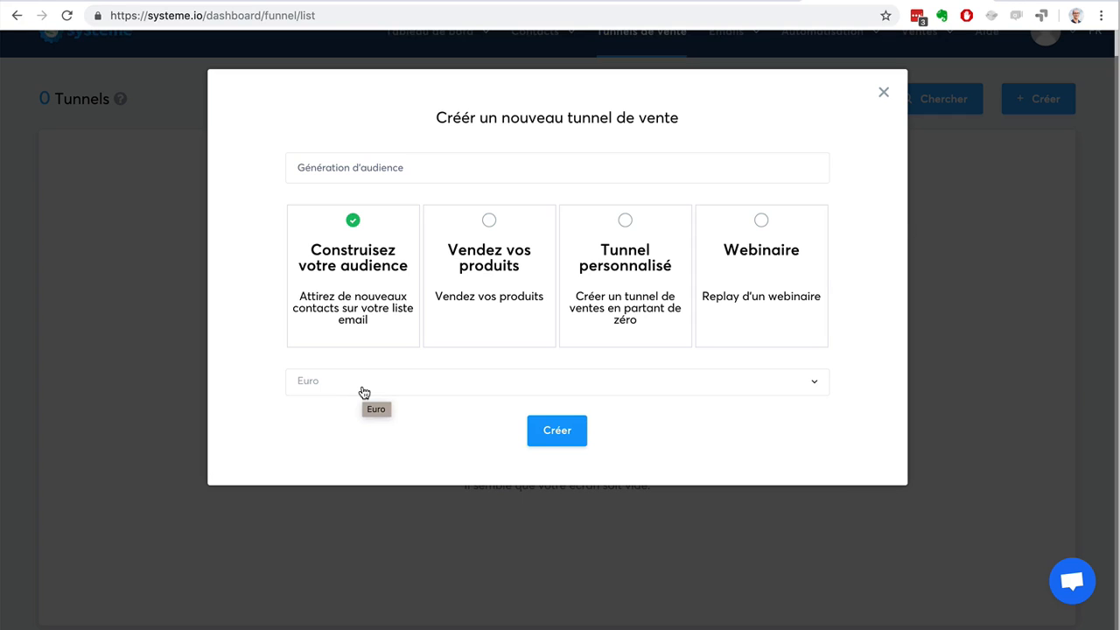
pyautogui.click(553, 431)
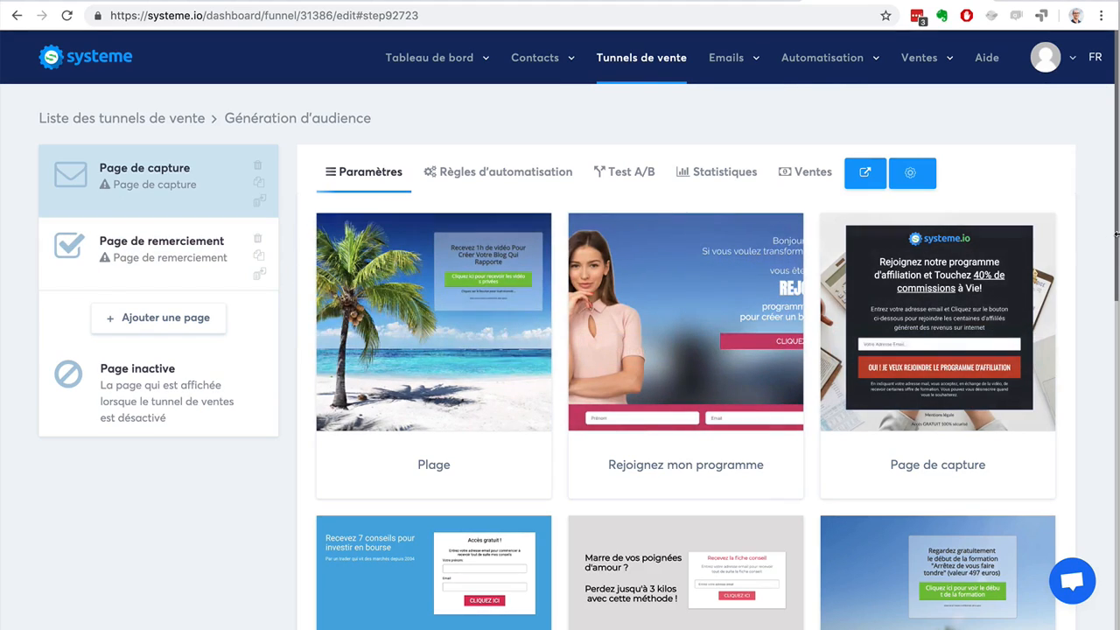
# Examine the available capture page templates, from Plage to Page vierge and Video.
pyautogui.scroll(-9, 1084, 271)
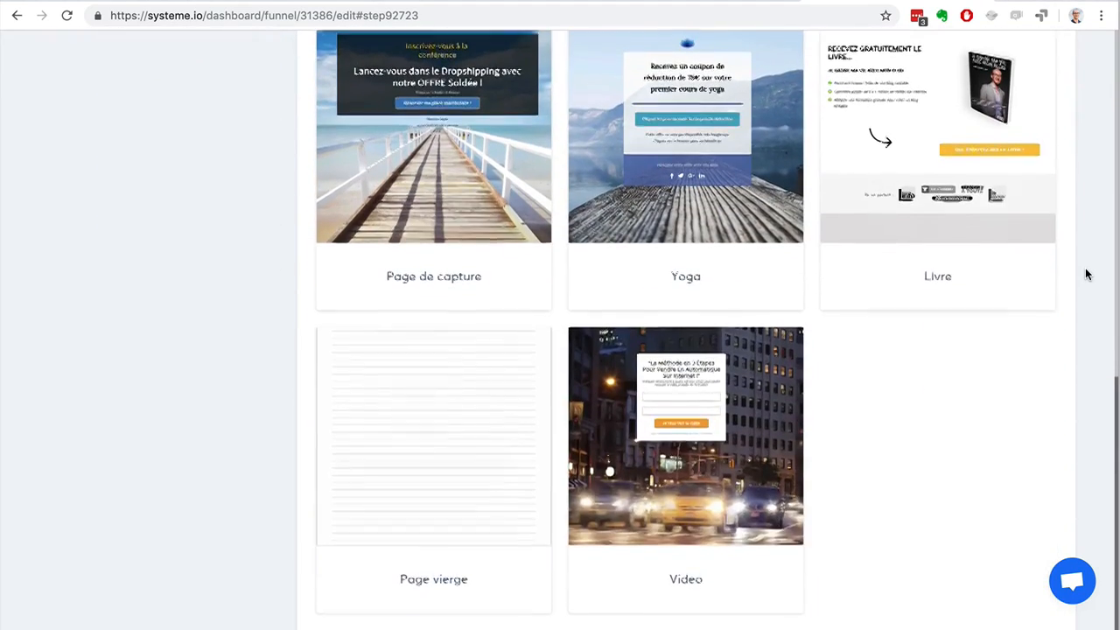
pyautogui.scroll(7, 1086, 275)
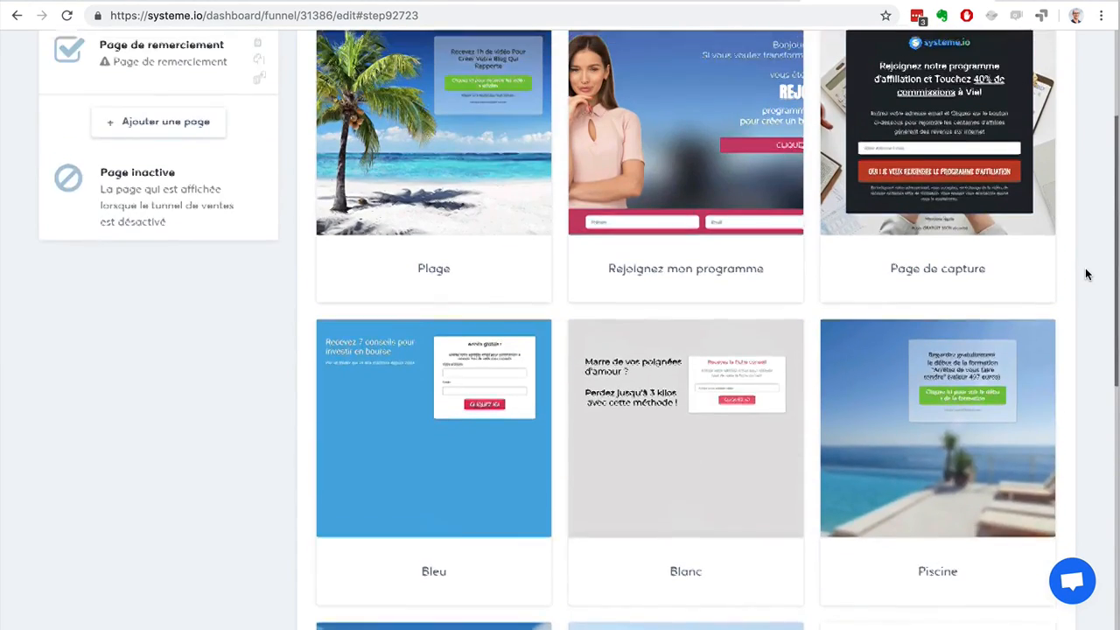
pyautogui.scroll(2, 1084, 275)
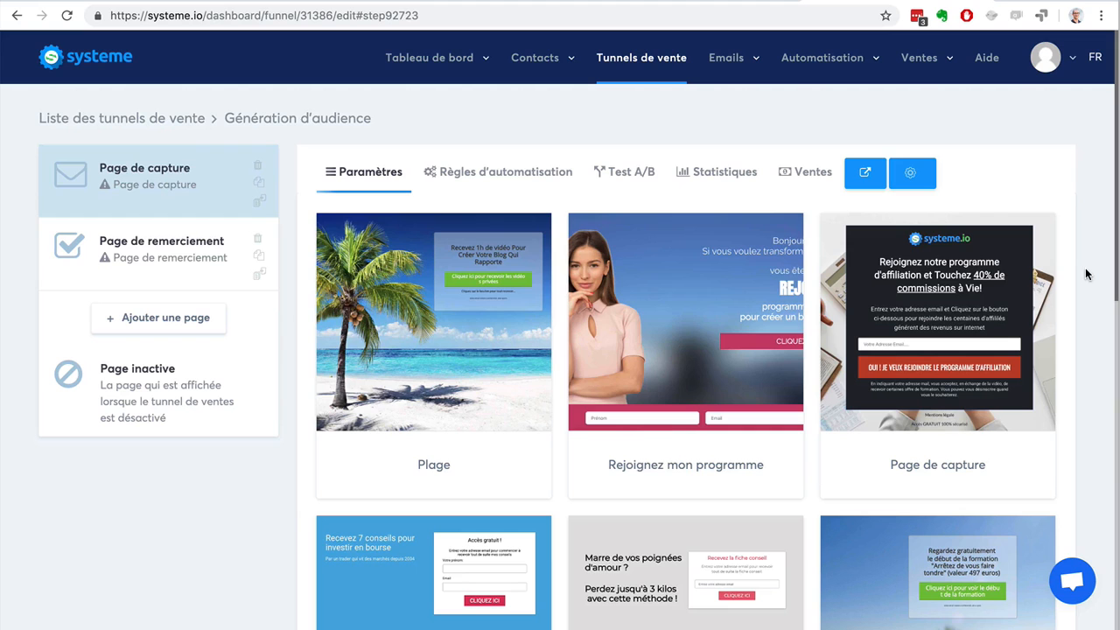
pyautogui.scroll(-4, 1069, 274)
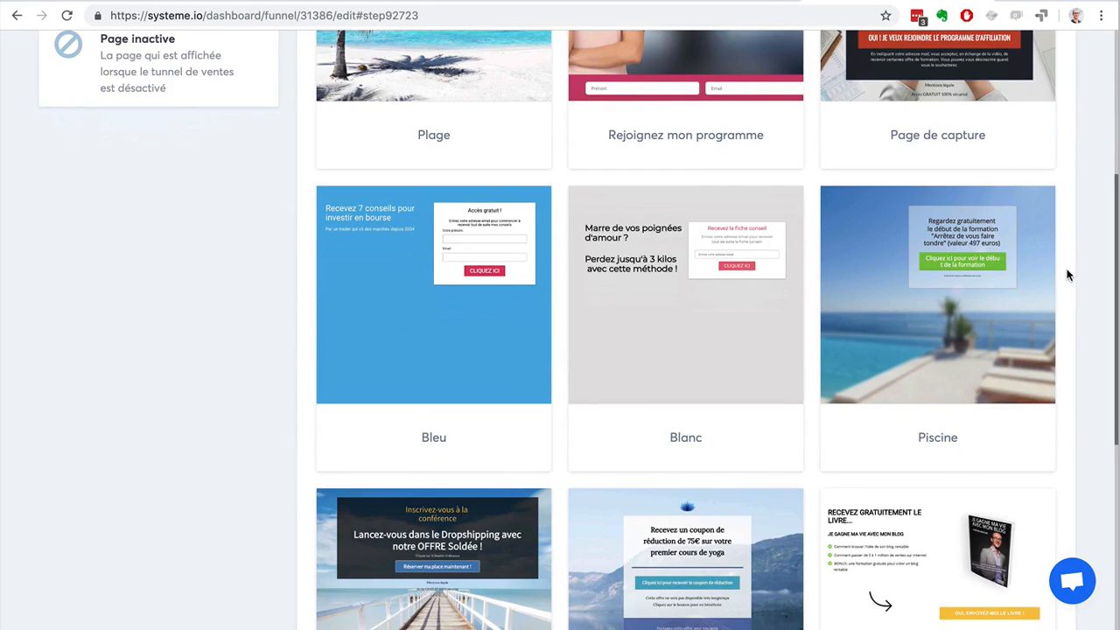
pyautogui.scroll(-3, 1066, 274)
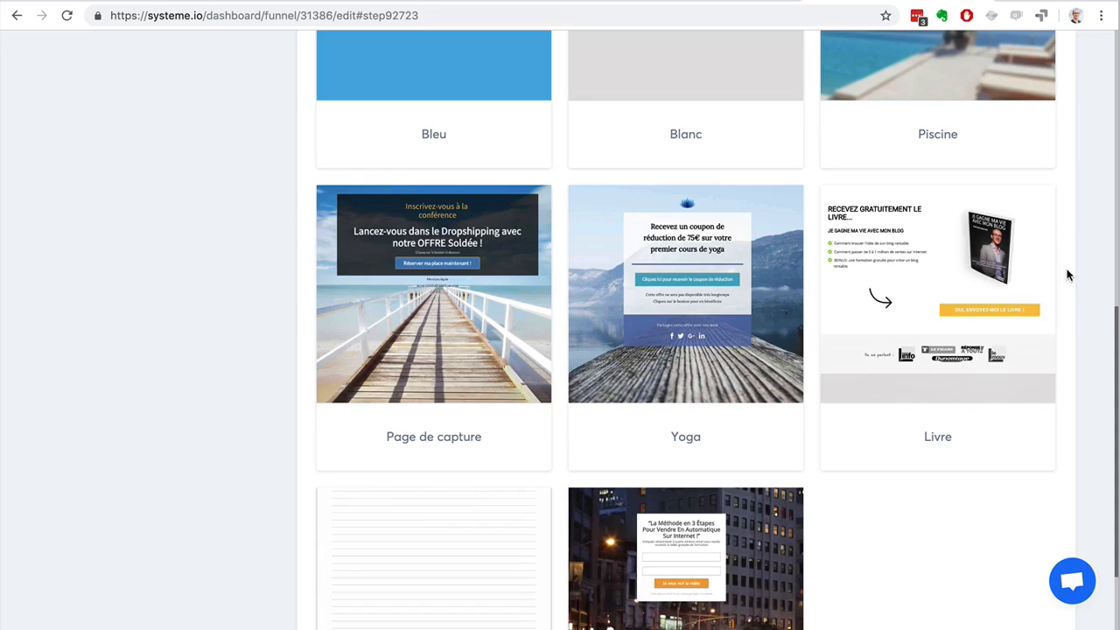
pyautogui.scroll(7, 1067, 276)
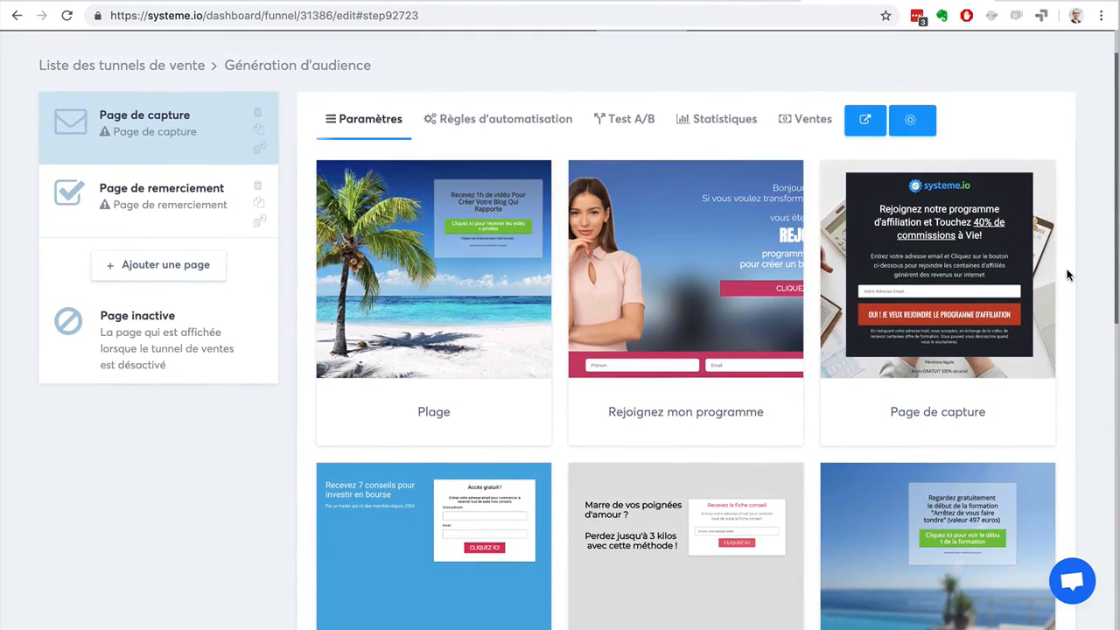
pyautogui.scroll(-5, 1067, 276)
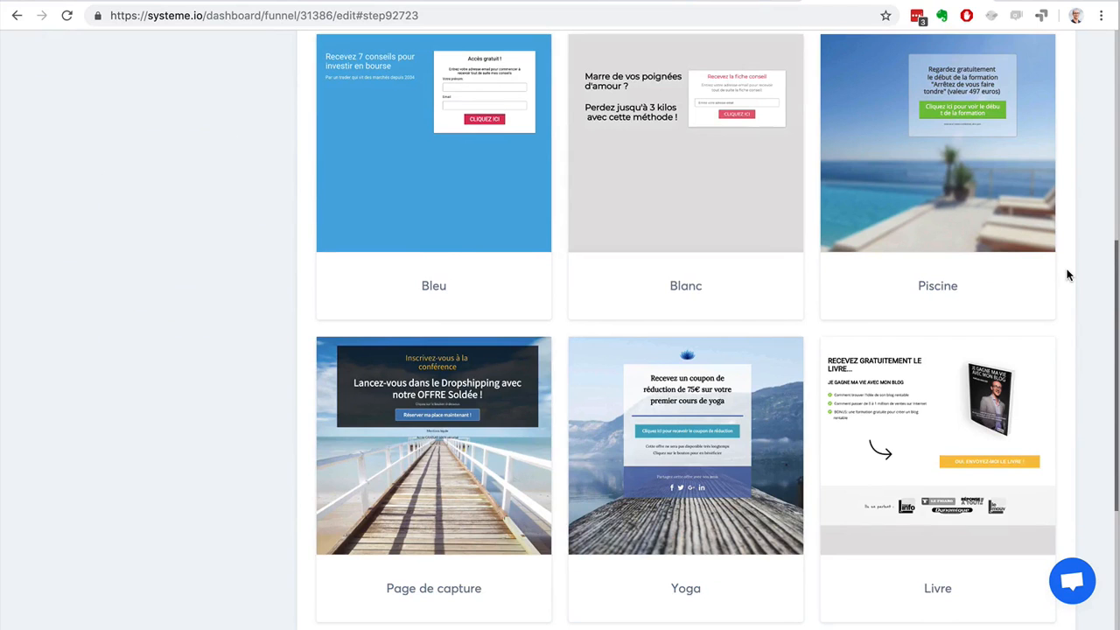
pyautogui.scroll(-3, 1067, 275)
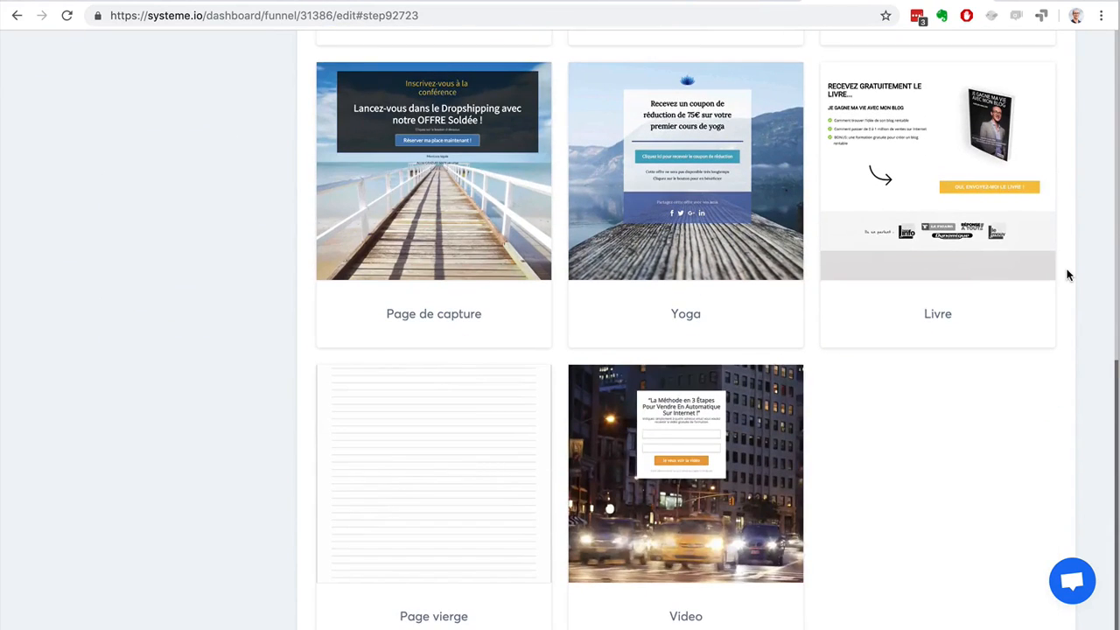
pyautogui.scroll(4, 1067, 275)
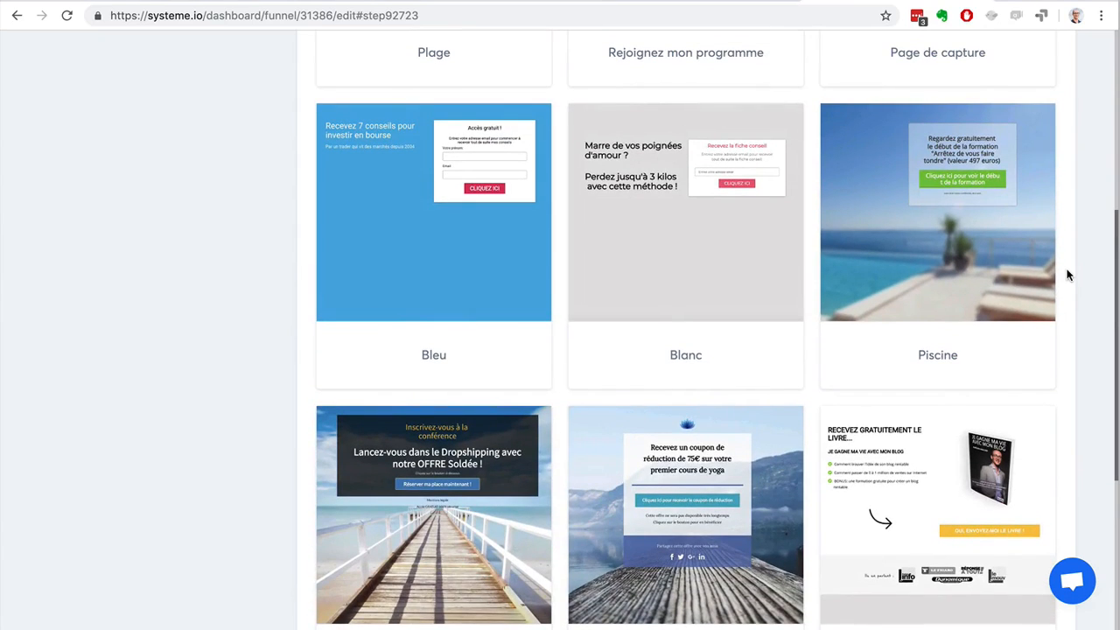
pyautogui.scroll(3, 1067, 275)
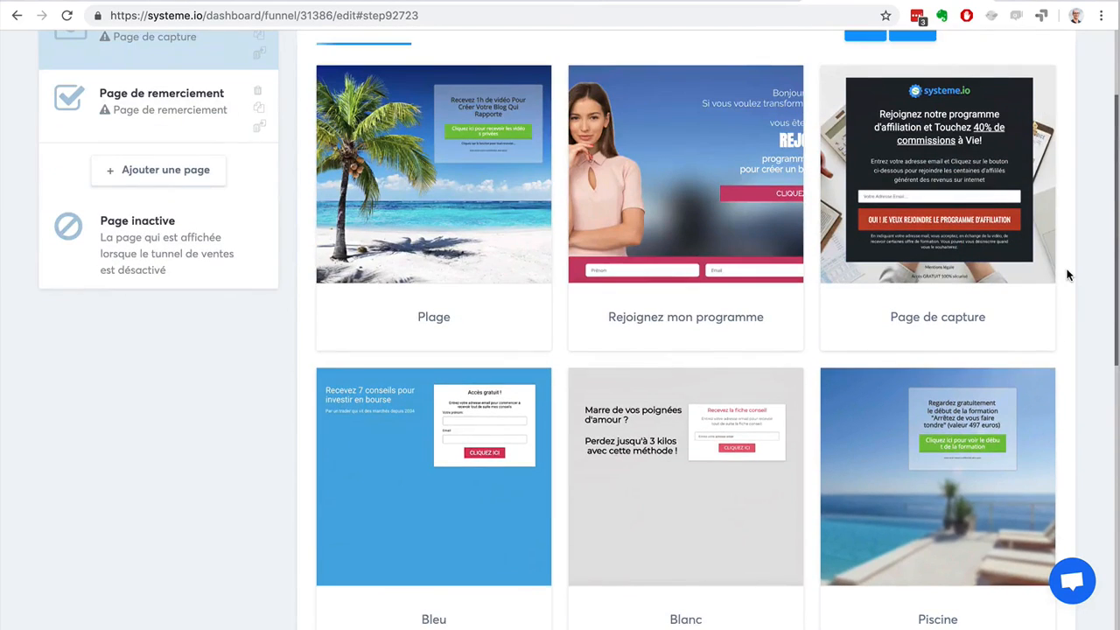
pyautogui.scroll(2, 1067, 275)
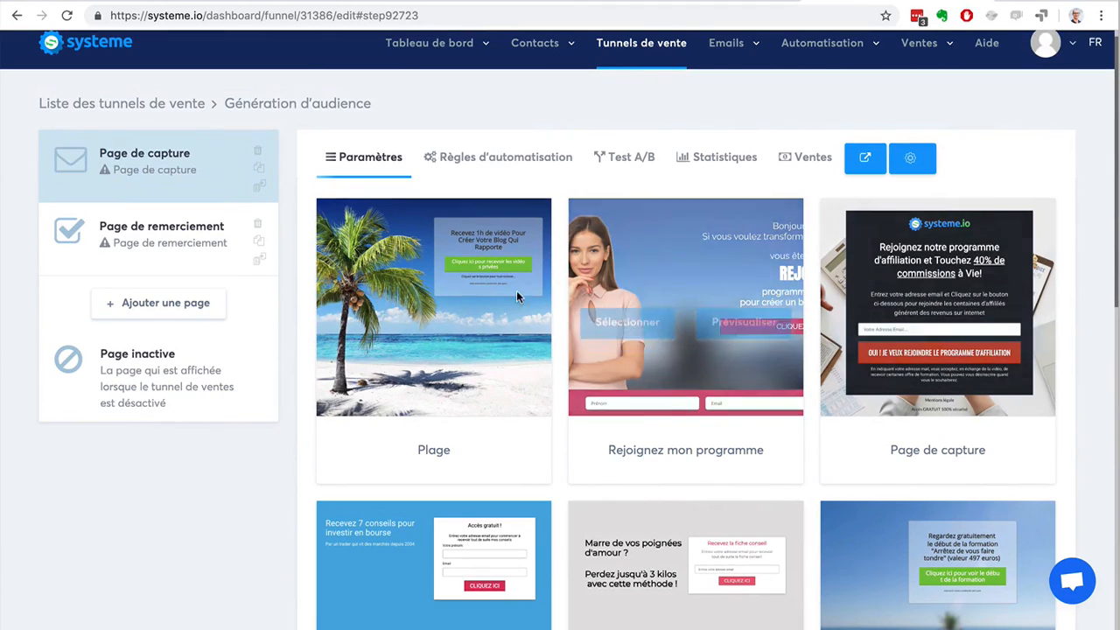
# Choose the "Page de capture" template with the pier background and dropshipping conference offer, and open the page for editing.
pyautogui.scroll(-5, 1090, 314)
pyautogui.scroll(-3, 1091, 315)
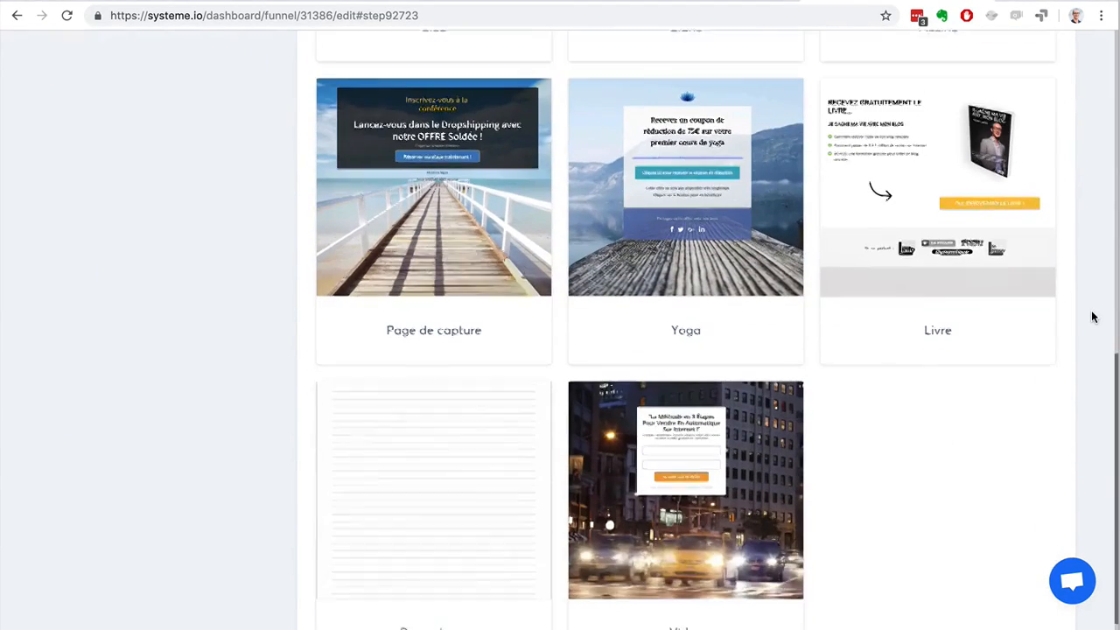
pyautogui.moveTo(637, 443)
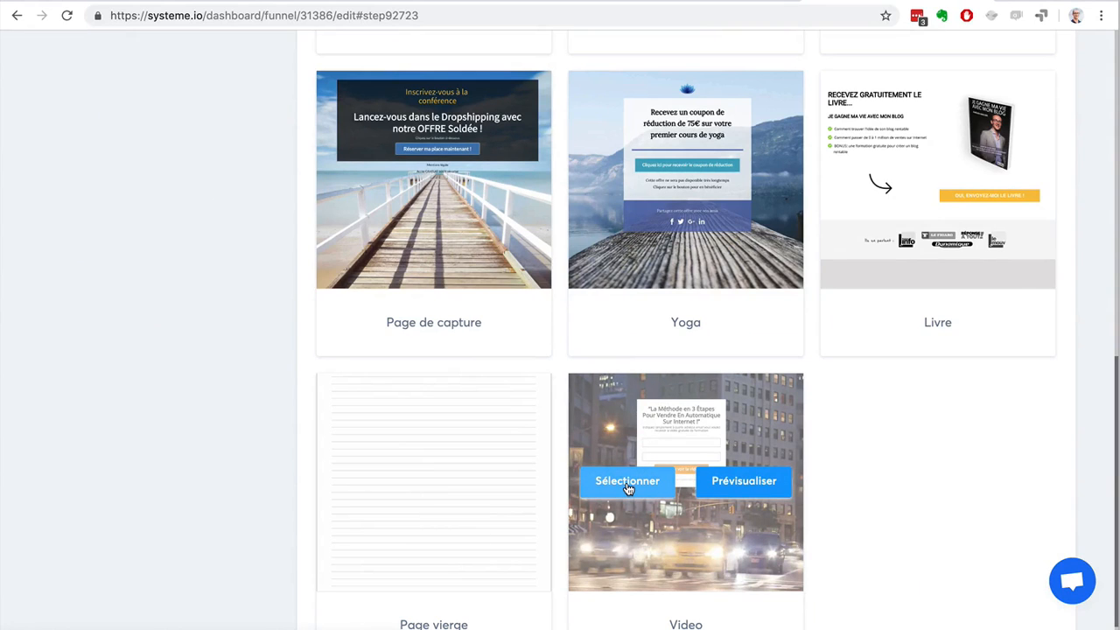
pyautogui.scroll(1, 211, 265)
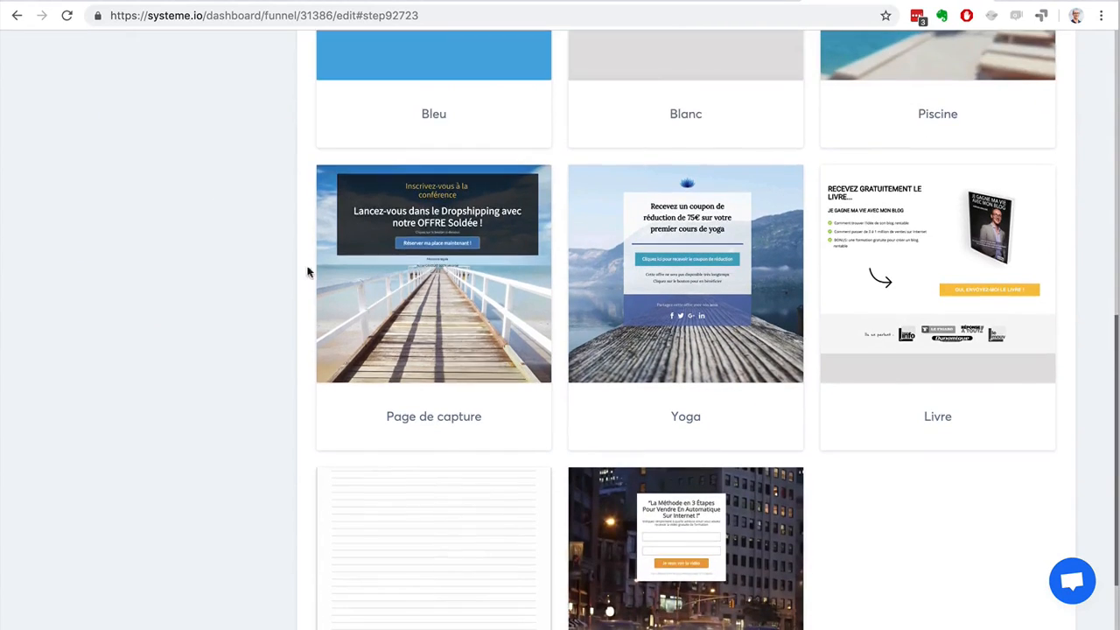
pyautogui.click(370, 274)
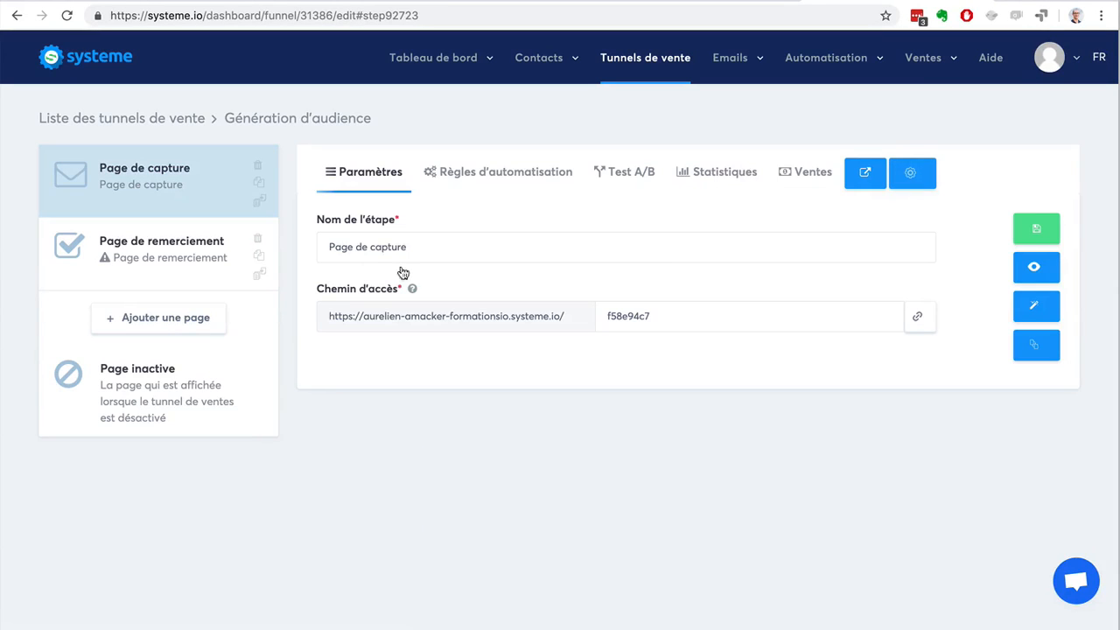
pyautogui.click(1036, 304)
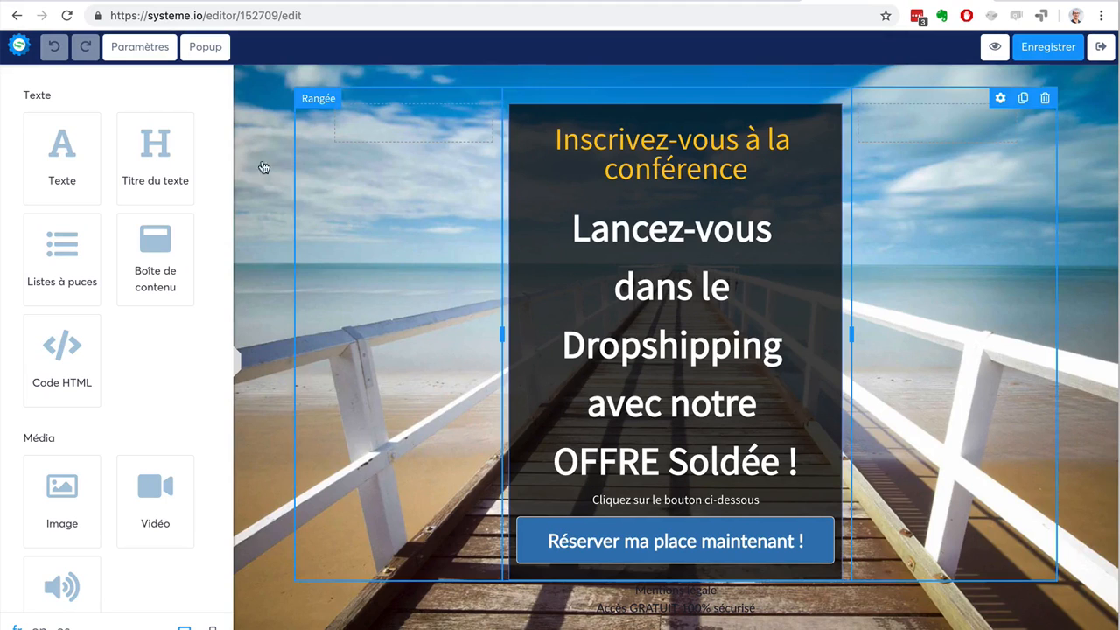
# Examine the settings of the page's background section, from margins and colours to padding, shadow and device visibility.
pyautogui.click(241, 120)
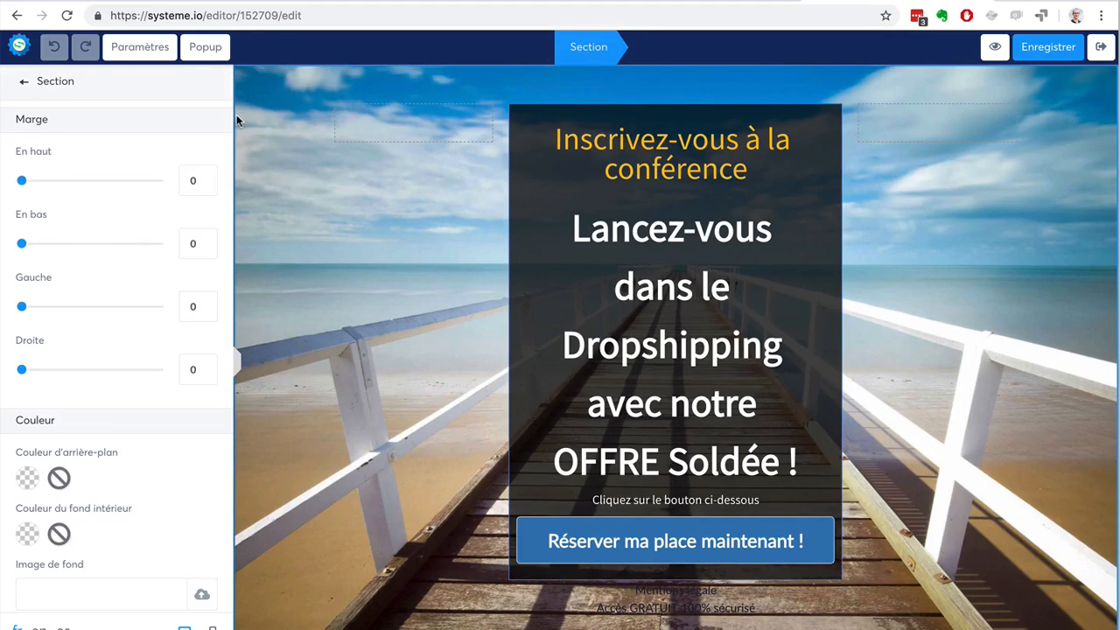
pyautogui.scroll(-5, 122, 278)
pyautogui.scroll(-6, 122, 281)
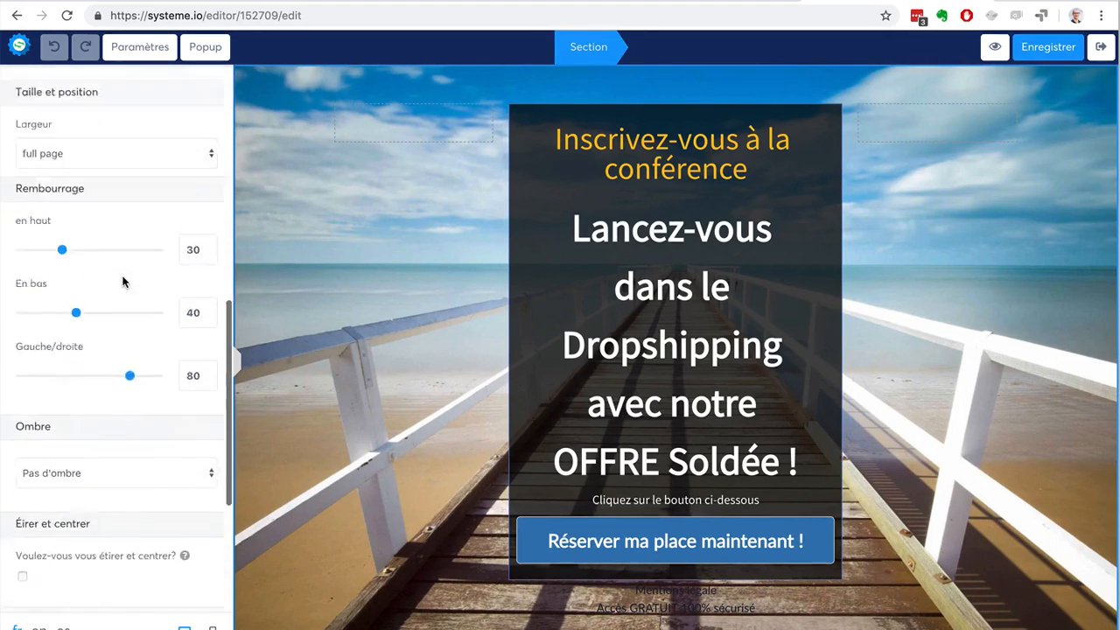
pyautogui.scroll(-2, 123, 281)
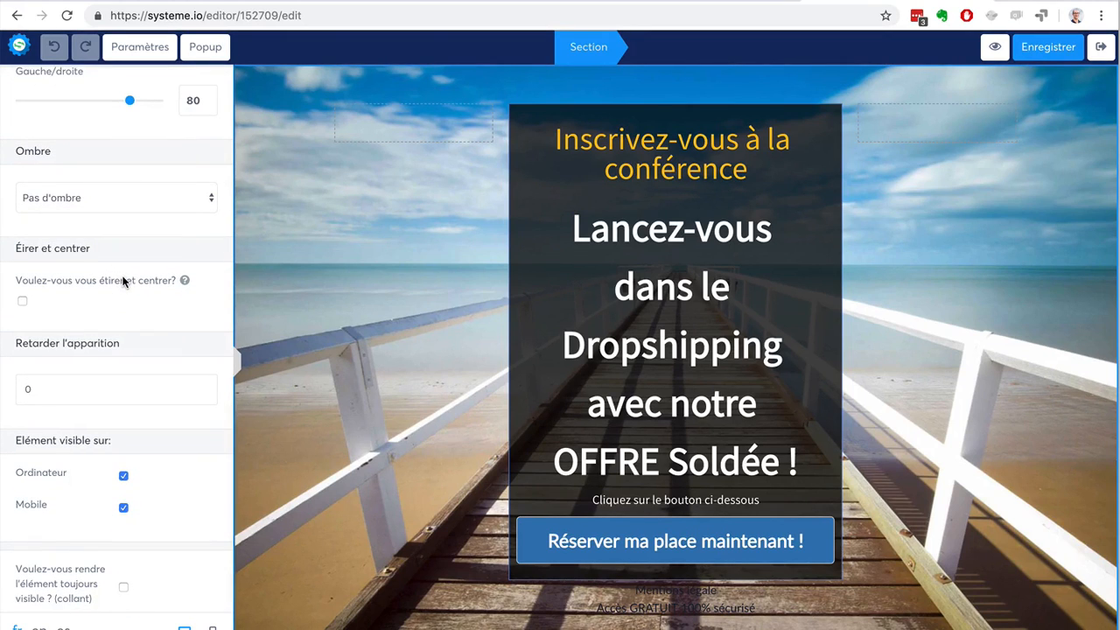
pyautogui.click(361, 240)
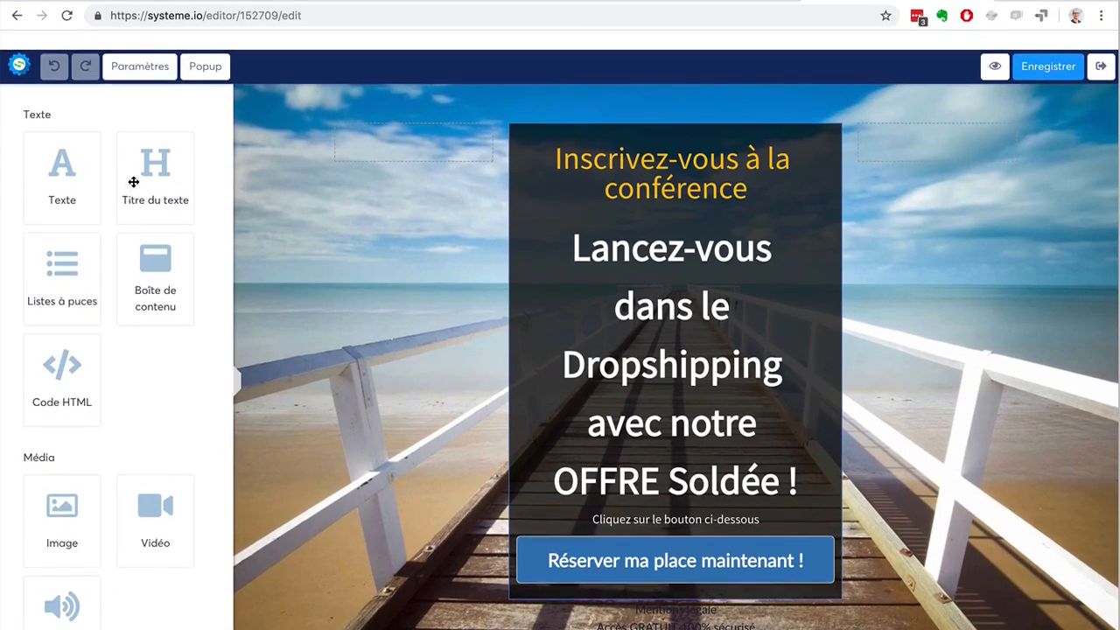
# Examine the elements that can be added to the page, including text, media, column layouts, form and countdown.
pyautogui.scroll(-3, 131, 175)
pyautogui.scroll(-6, 133, 182)
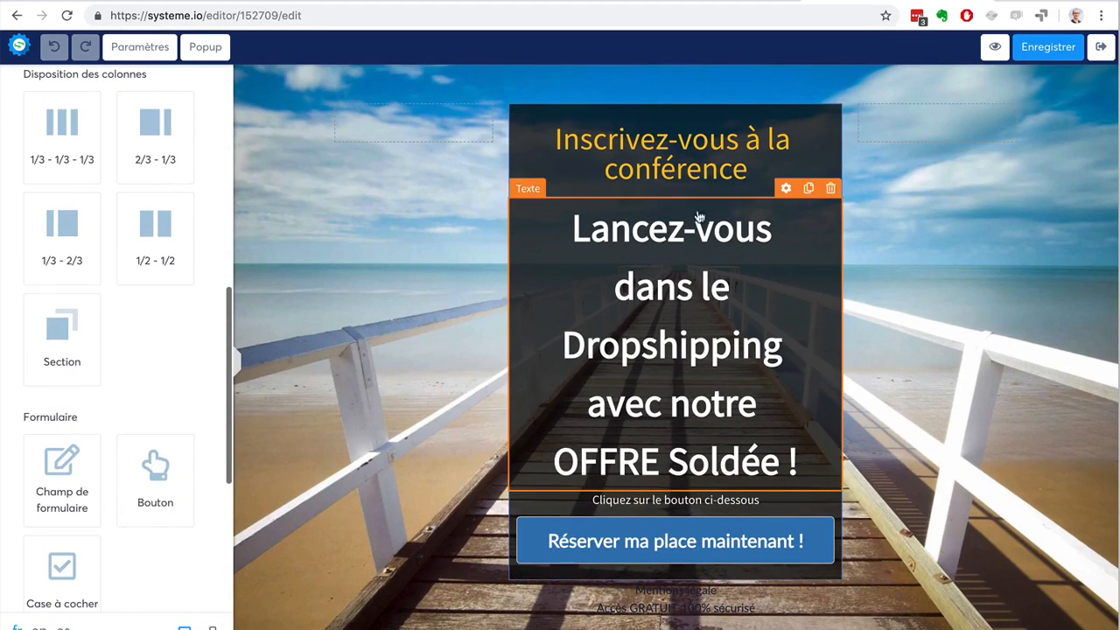
pyautogui.scroll(-4, 100, 229)
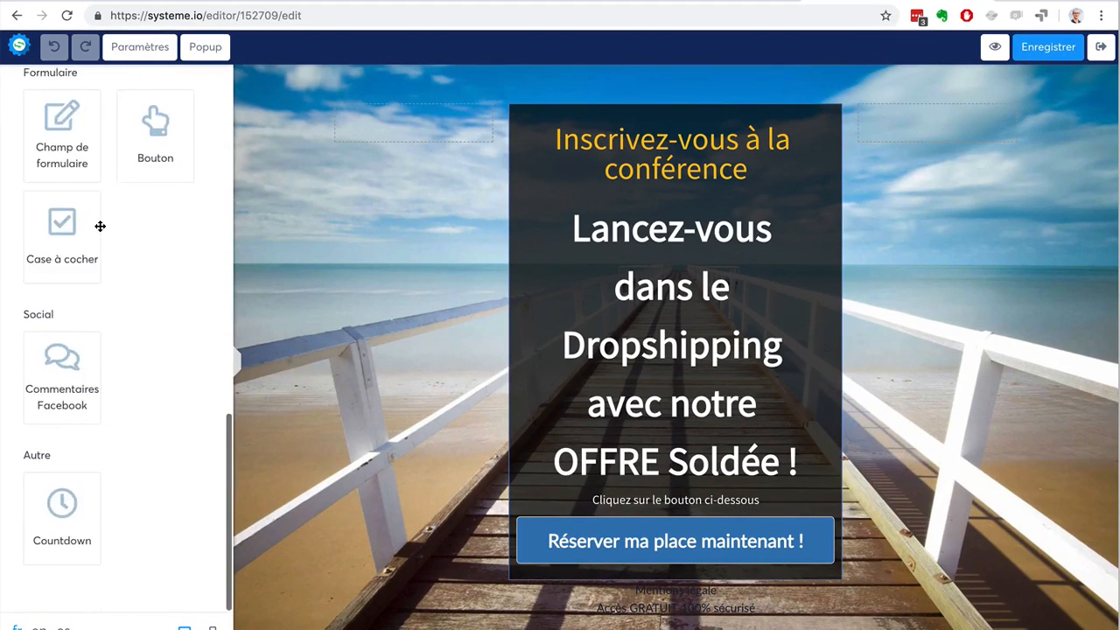
pyautogui.scroll(10, 99, 226)
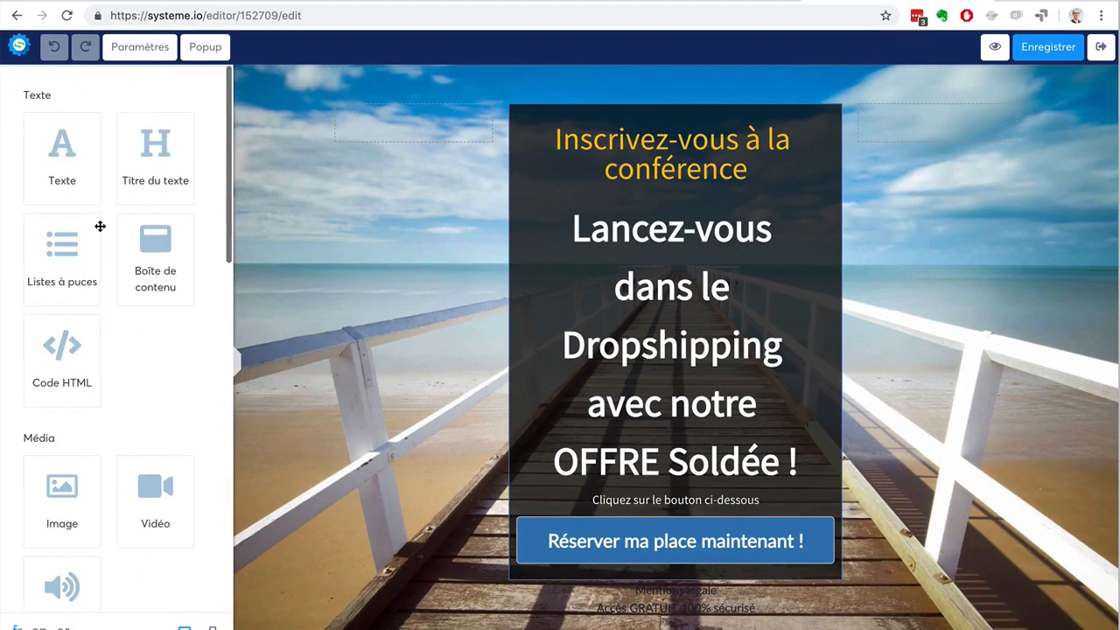
# Inspect the settings of the page section and of the "Inscrivez-vous à la conférence" title.
pyautogui.click(321, 73)
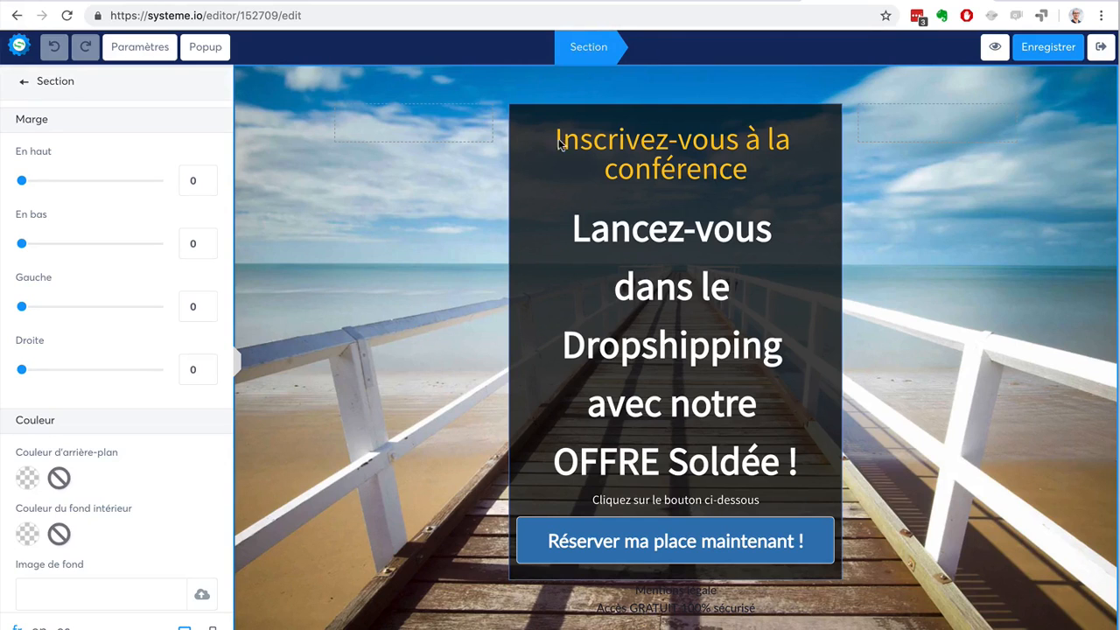
pyautogui.click(531, 68)
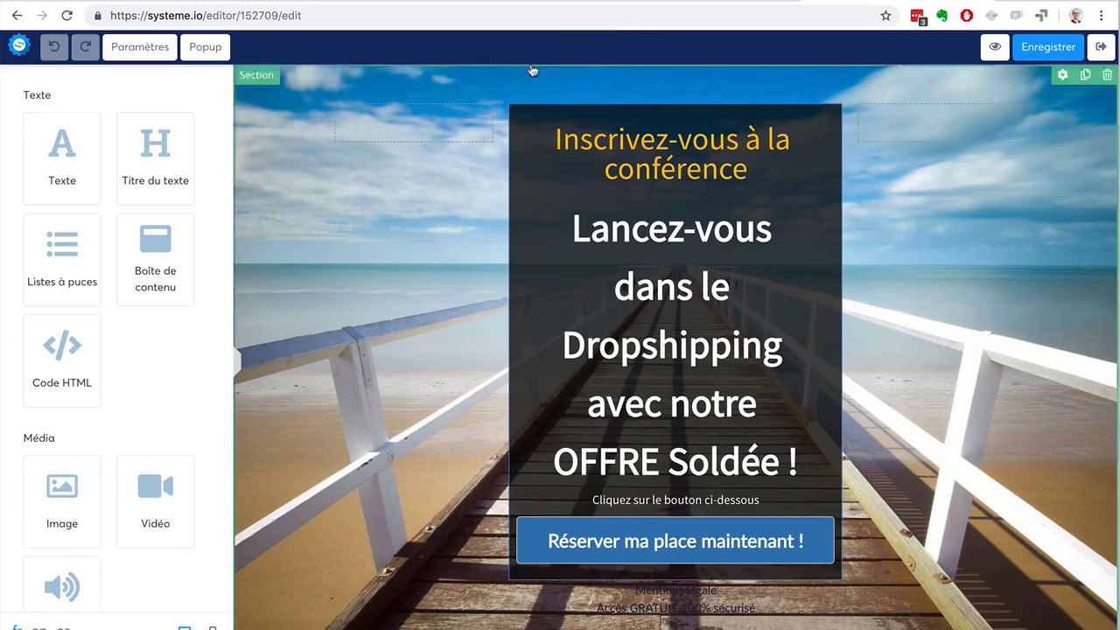
pyautogui.click(555, 138)
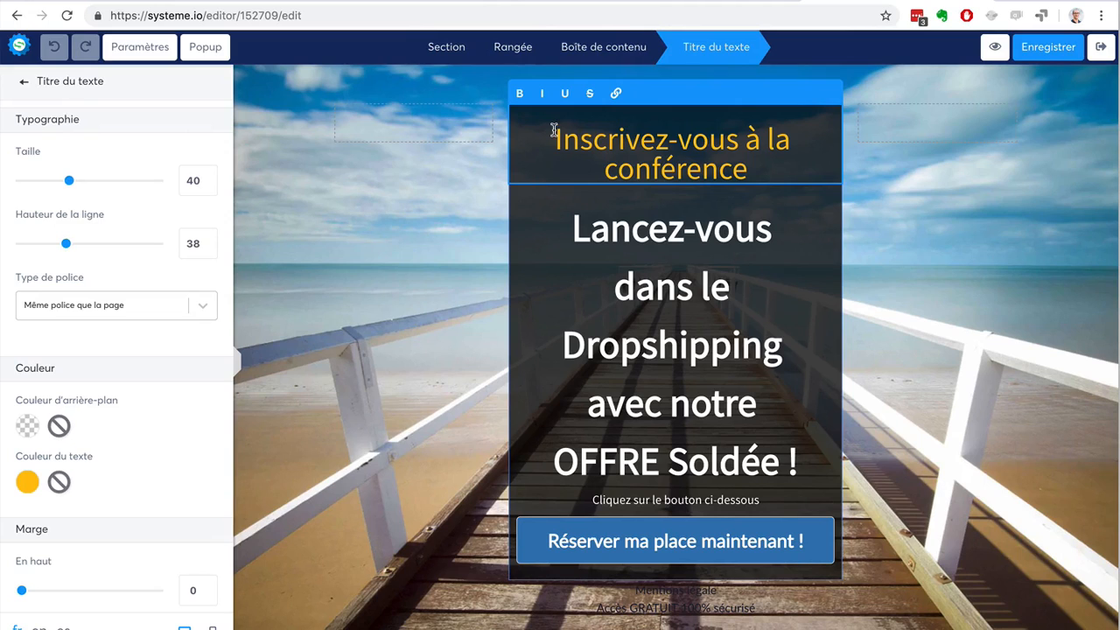
pyautogui.click(23, 80)
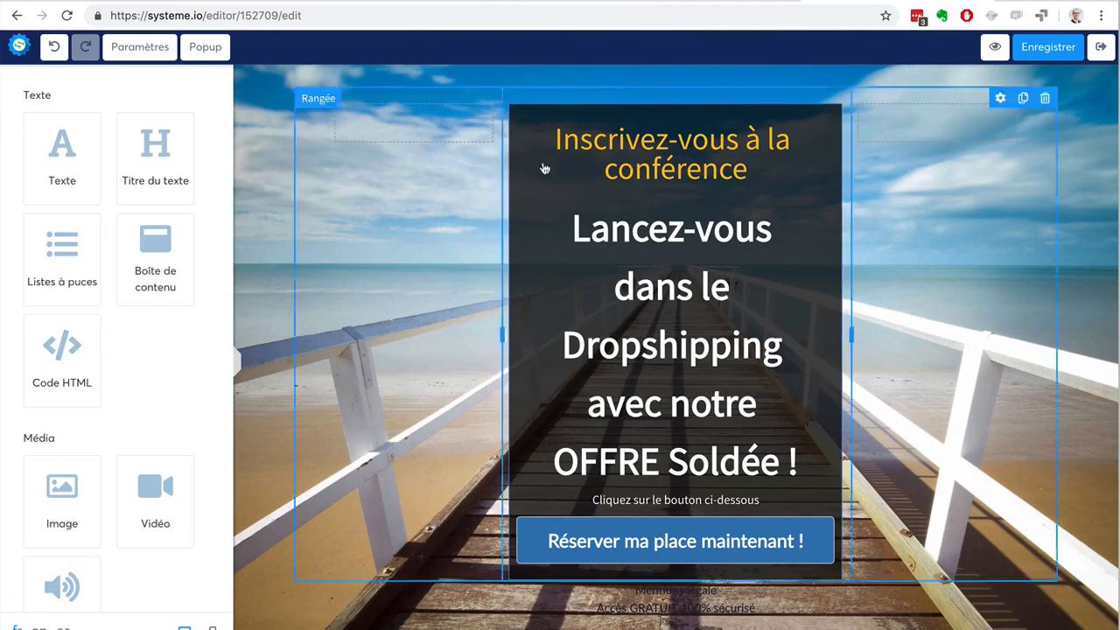
# Inspect the settings of the content box, row and section that contain the "Inscrivez-vous à la conférence" title.
pyautogui.click(636, 152)
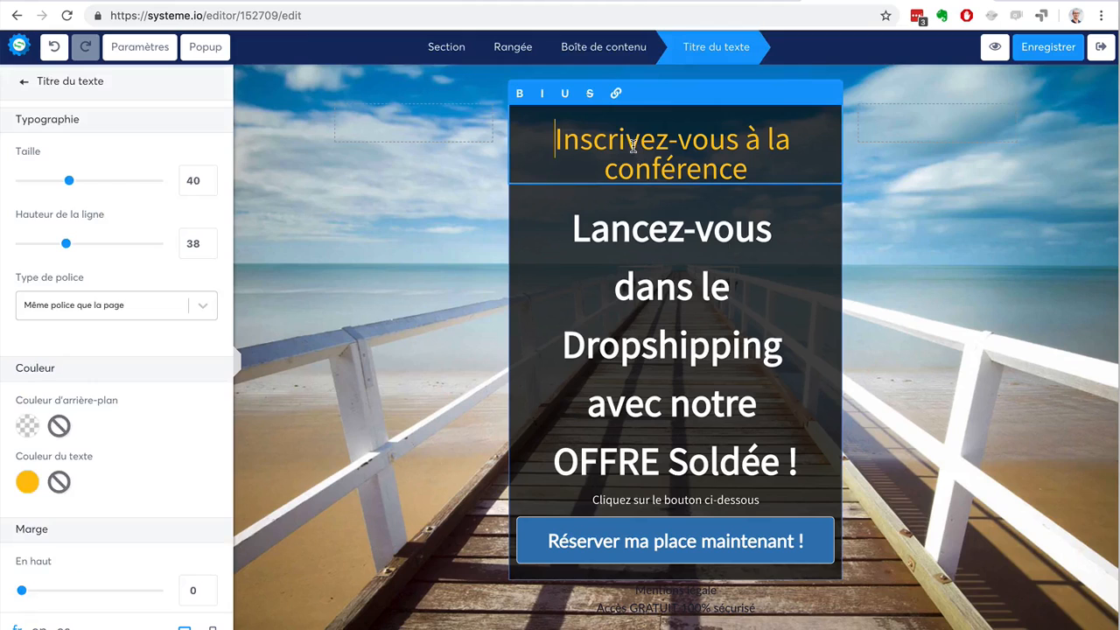
pyautogui.click(610, 51)
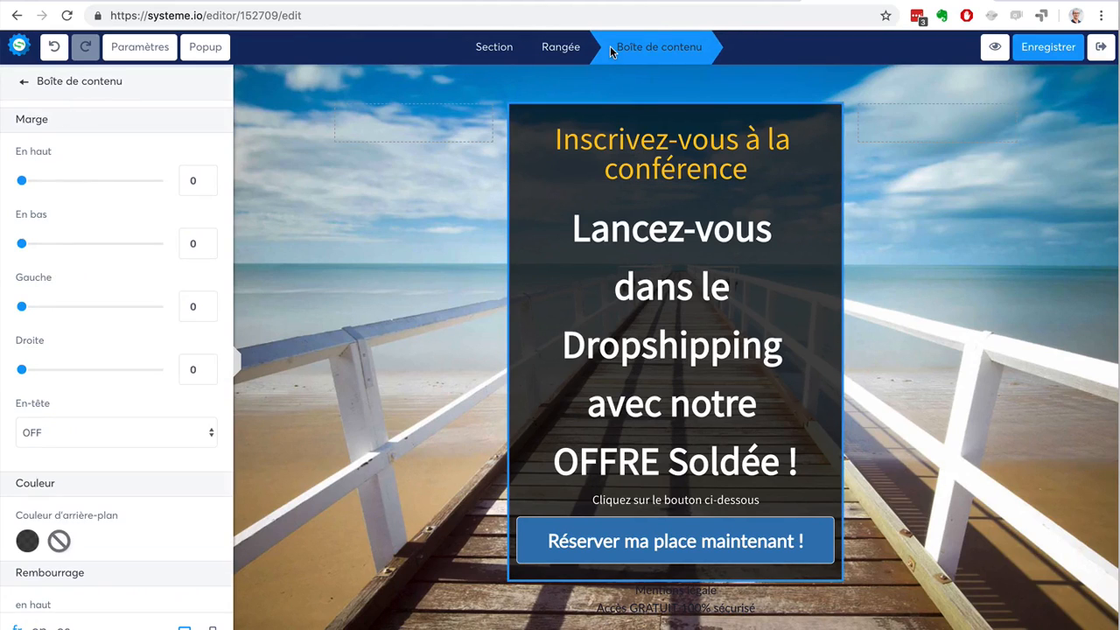
pyautogui.click(564, 54)
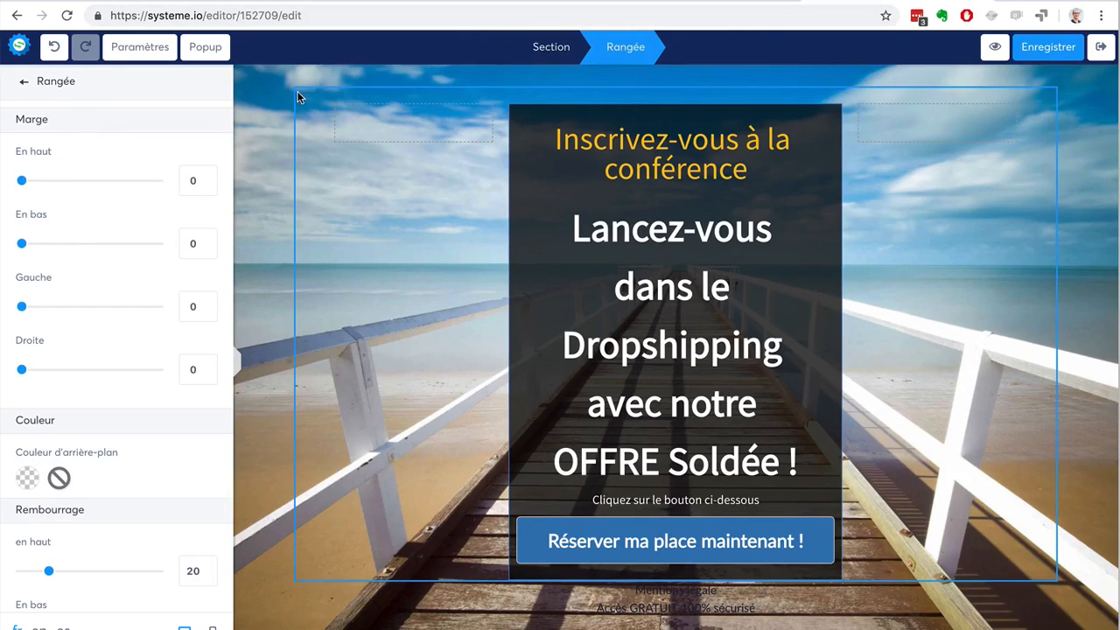
pyautogui.click(540, 46)
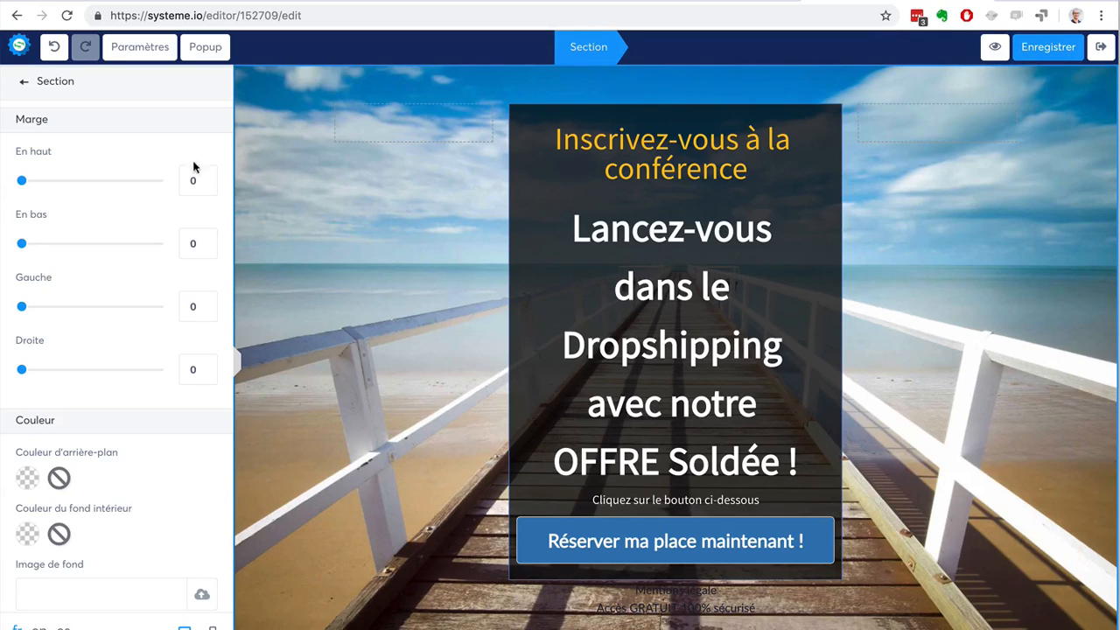
# Try to widen the row's middle column by moving its right divider outward.
pyautogui.click(24, 81)
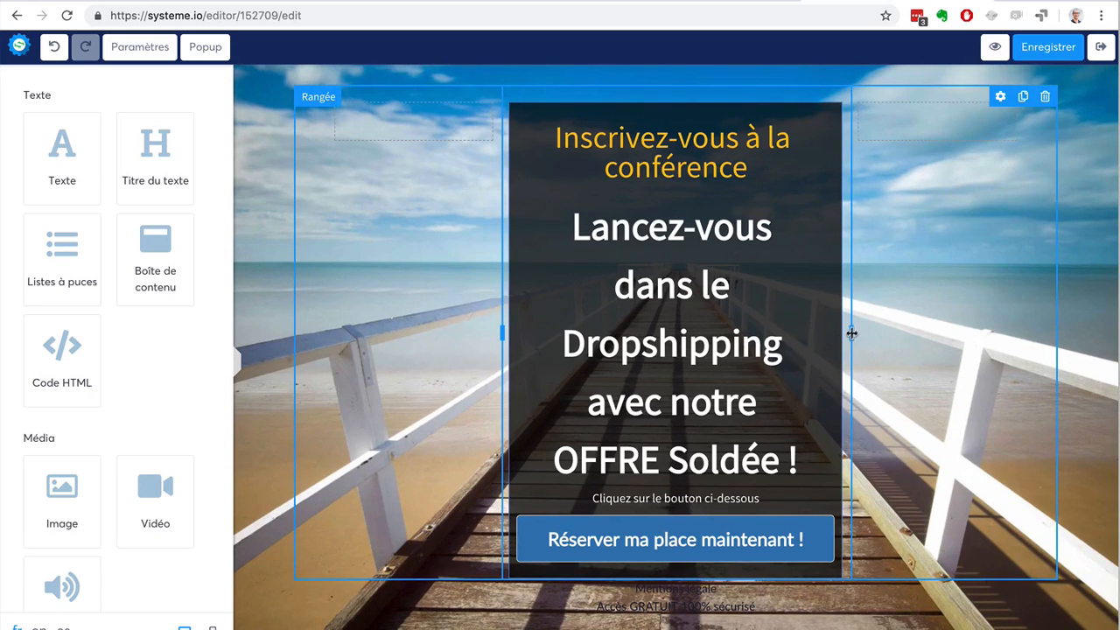
pyautogui.moveTo(851, 333)
pyautogui.mouseDown()
pyautogui.moveTo(966, 335)
pyautogui.moveTo(875, 320)
pyautogui.moveTo(872, 333)
pyautogui.mouseUp()
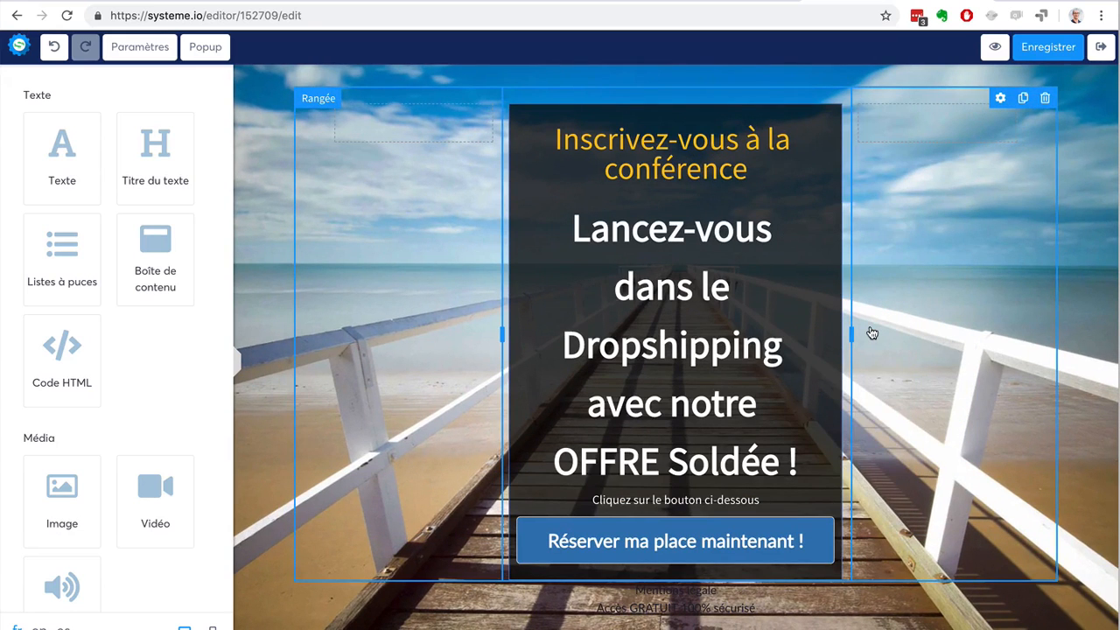
# Examine the row's margin, colour, padding, shadow, border and corner settings, and preview the page's mobile layout.
pyautogui.click(872, 332)
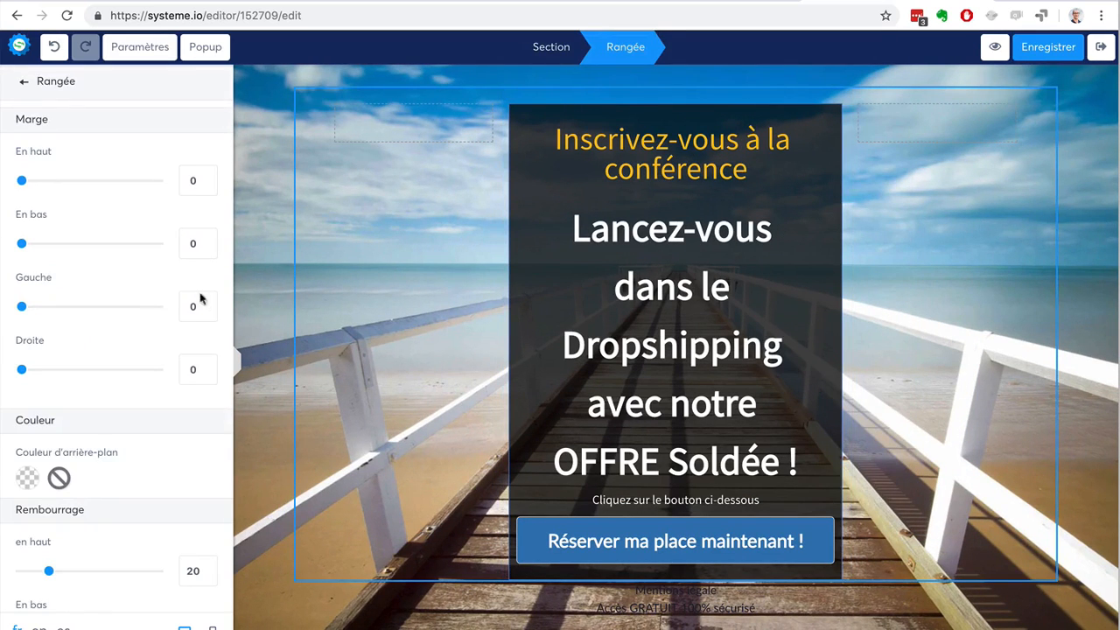
pyautogui.scroll(1, 149, 262)
pyautogui.scroll(-8, 75, 230)
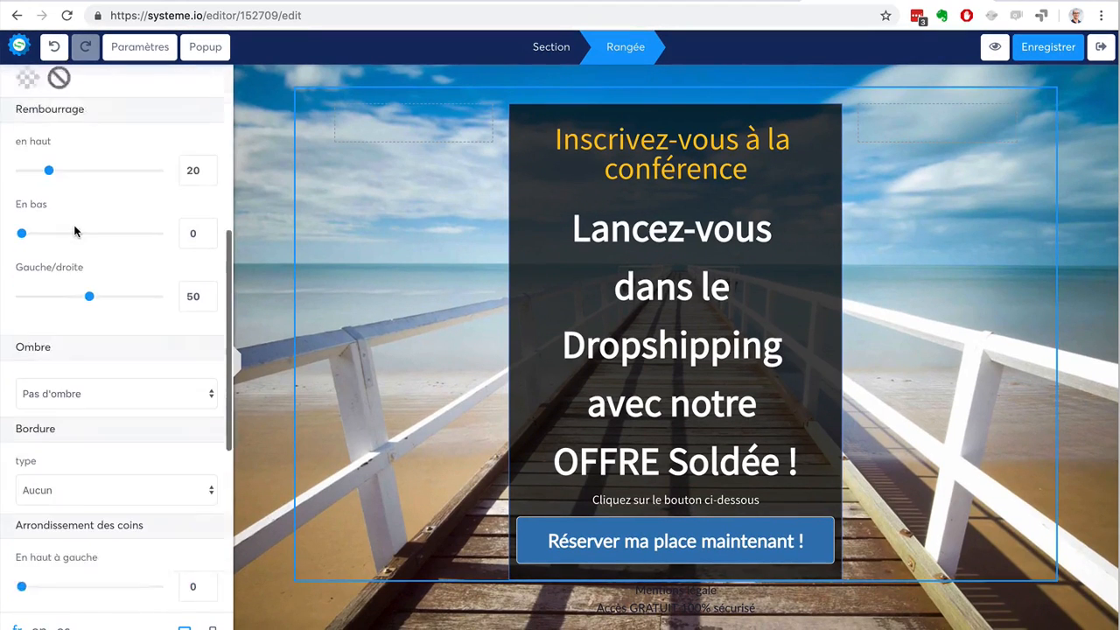
pyautogui.scroll(-3, 75, 230)
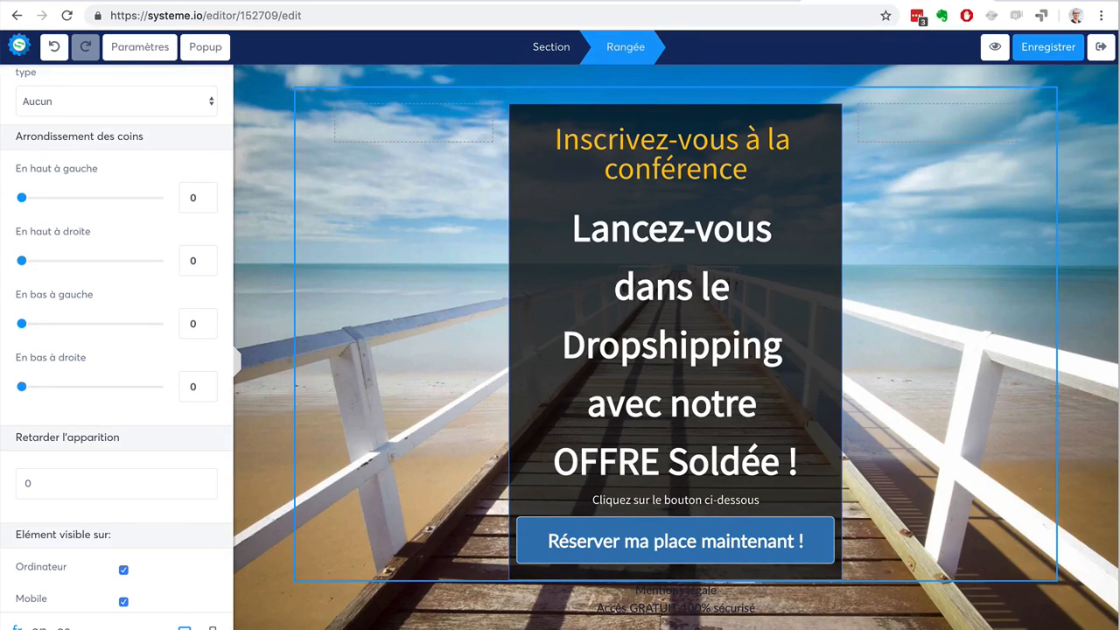
pyautogui.click(212, 628)
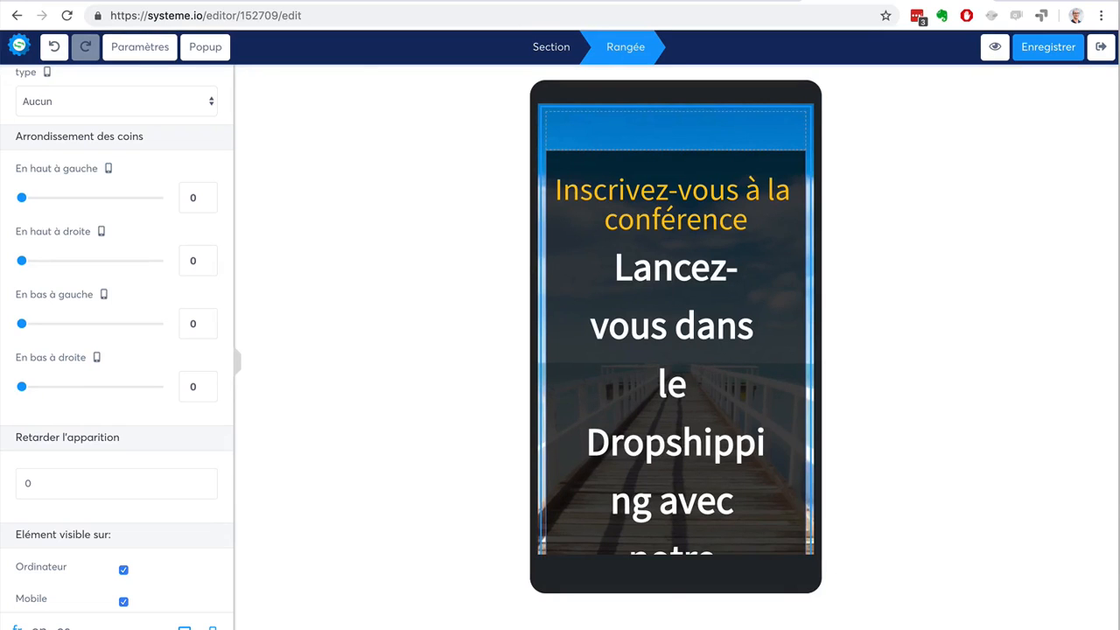
pyautogui.click(184, 628)
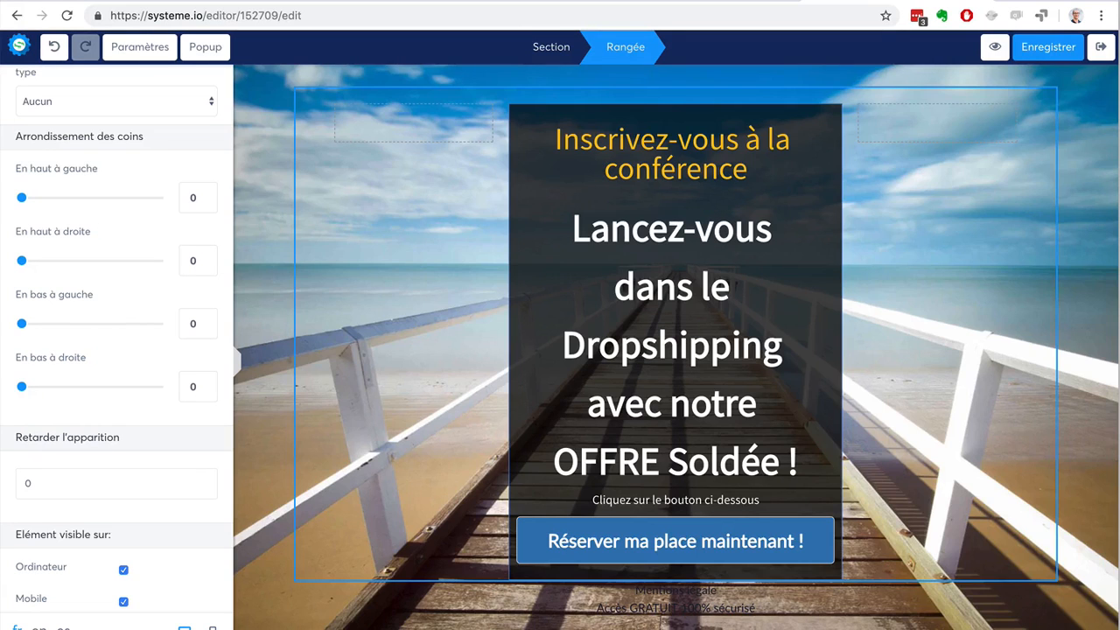
# Try toggling the row's visibility on computers, and close the row's settings.
pyautogui.click(123, 571)
pyautogui.click(123, 571)
pyautogui.click(124, 570)
pyautogui.scroll(-1, 120, 419)
pyautogui.scroll(10, 120, 418)
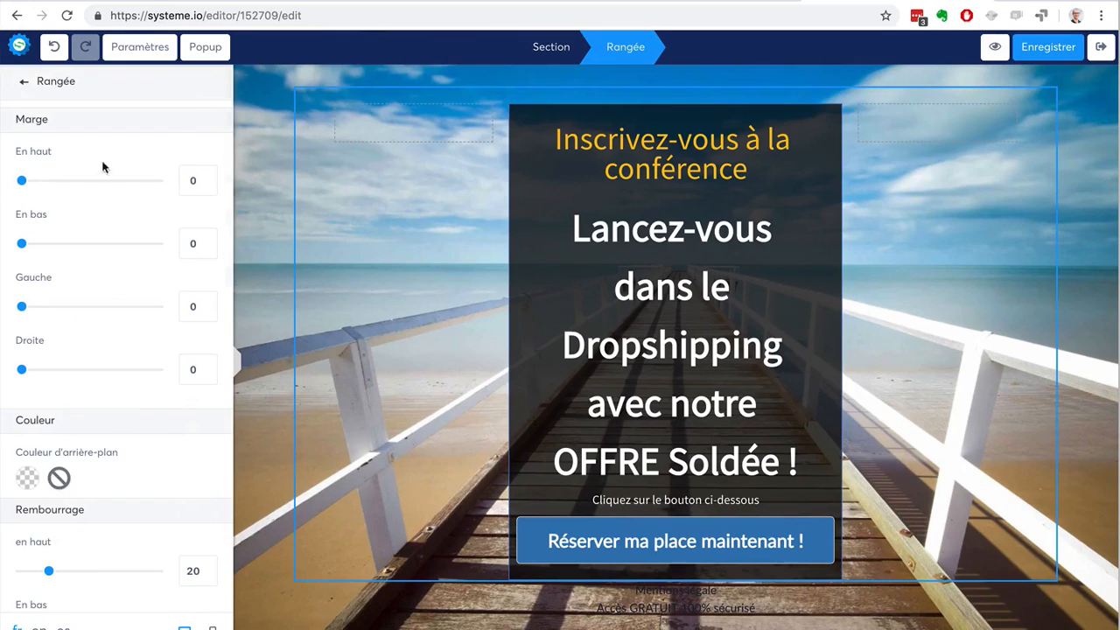
pyautogui.click(22, 86)
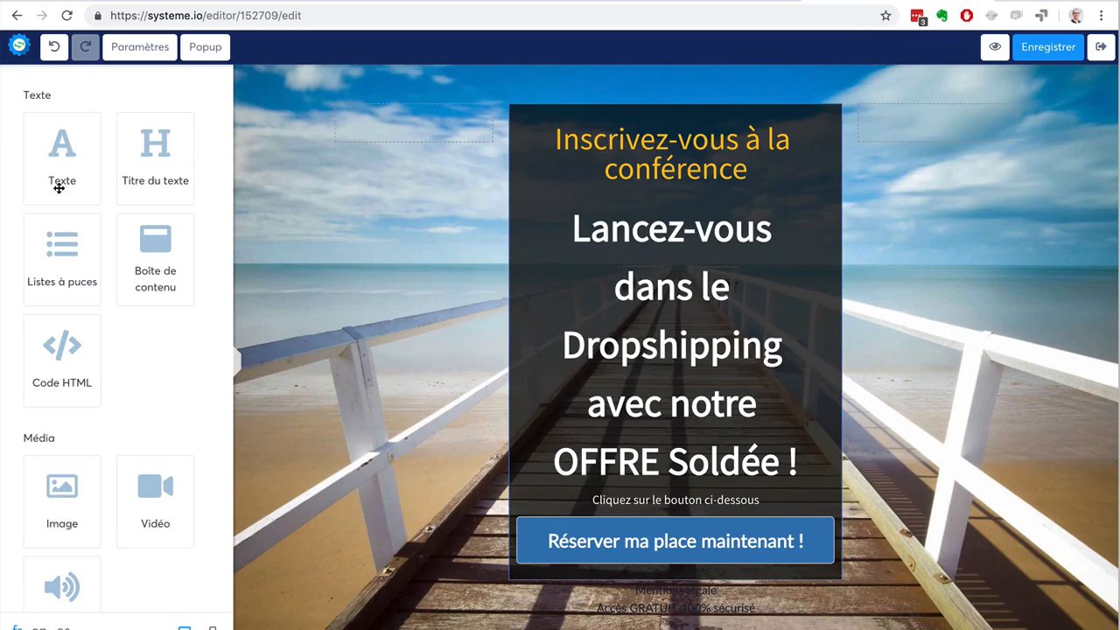
# Insert a video element beneath the "Inscrivez-vous à la conférence" title and open its settings.
pyautogui.scroll(-3, 119, 382)
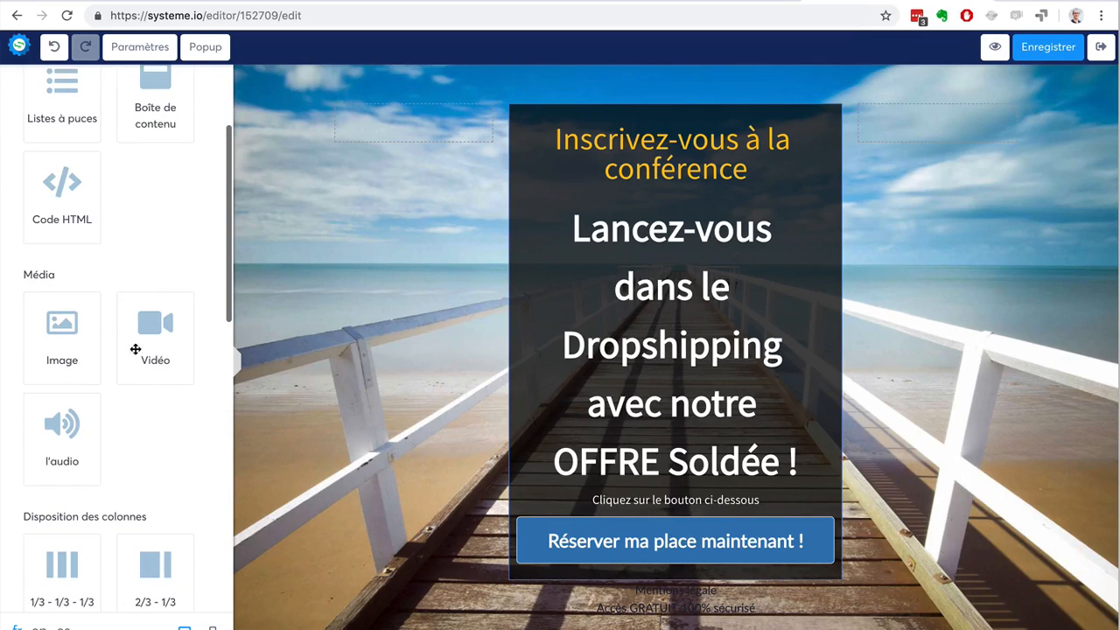
pyautogui.moveTo(143, 347); pyautogui.dragTo(624, 213)
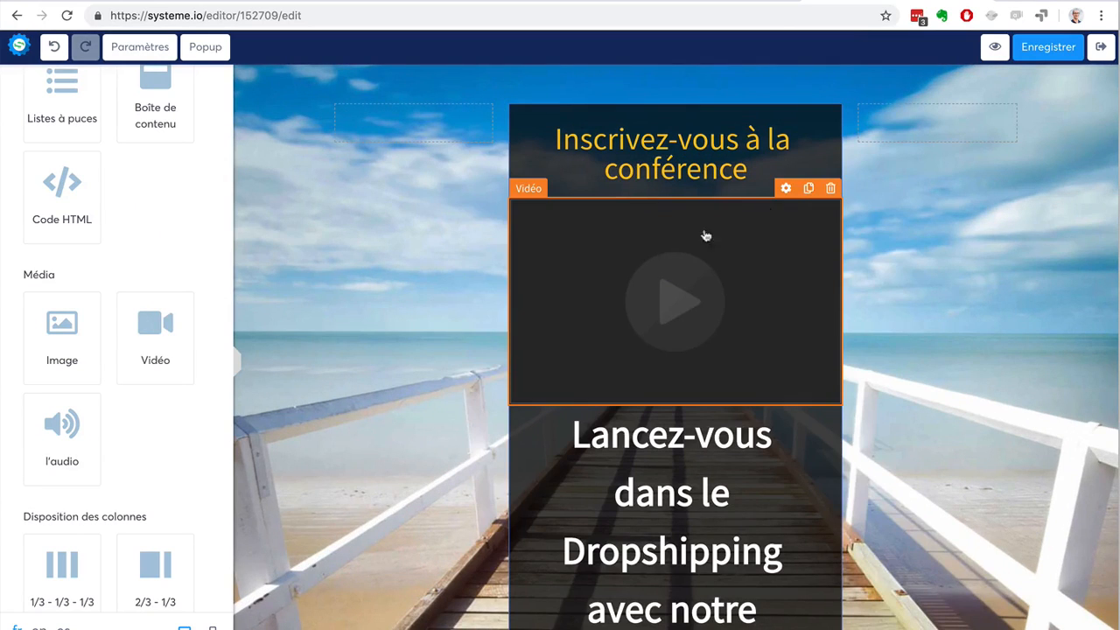
pyautogui.click(787, 190)
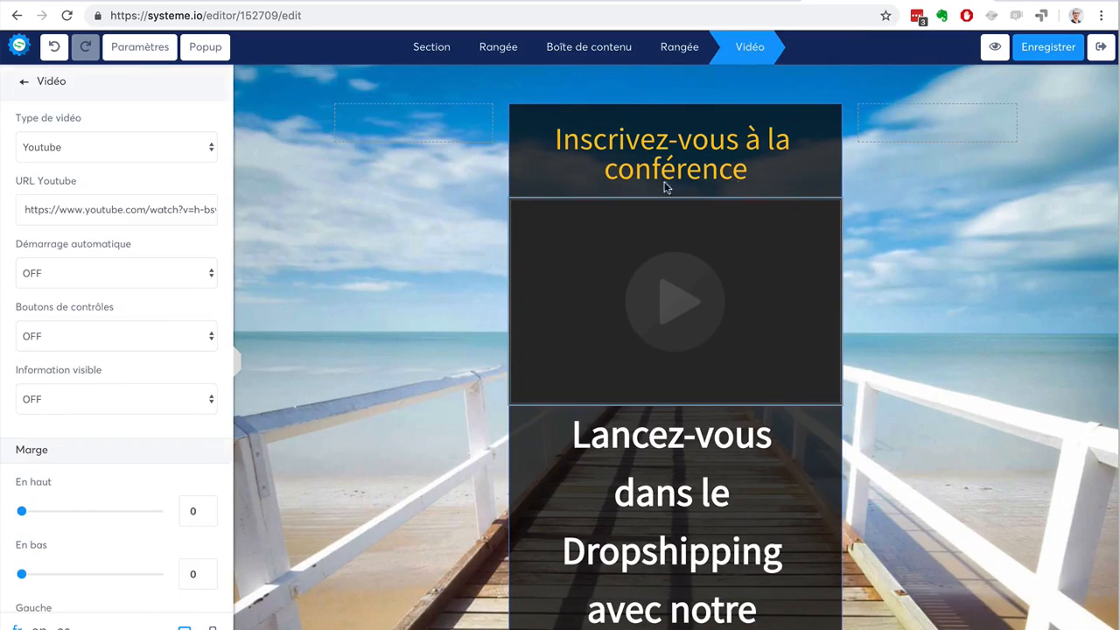
# Try the "Envoyer un fichier" and "Lien direct" source types for the video.
pyautogui.click(105, 148)
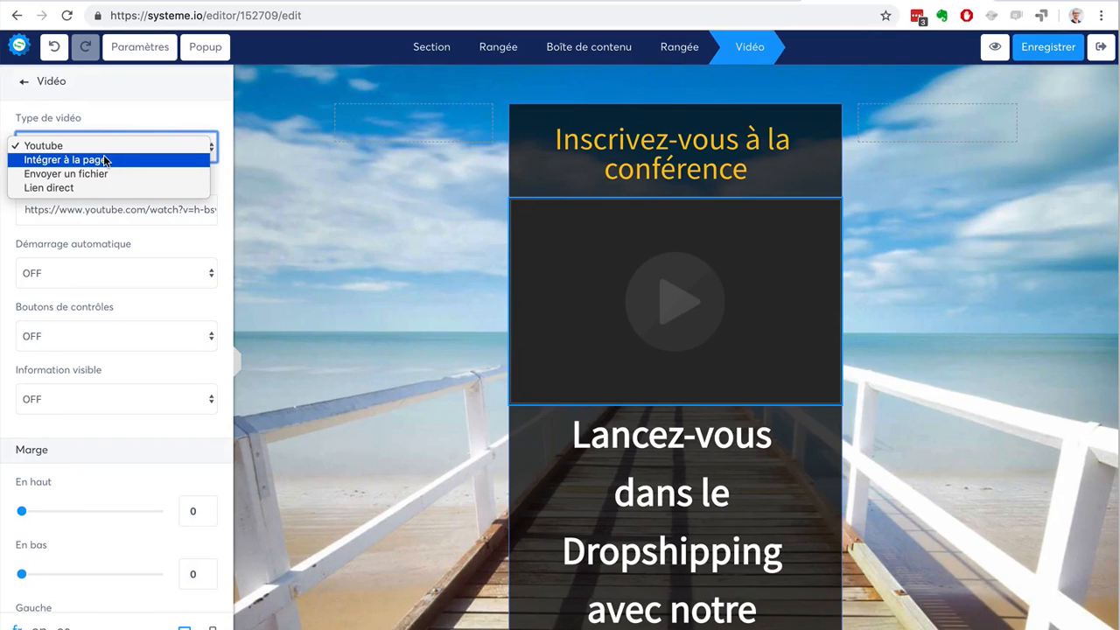
pyautogui.click(103, 174)
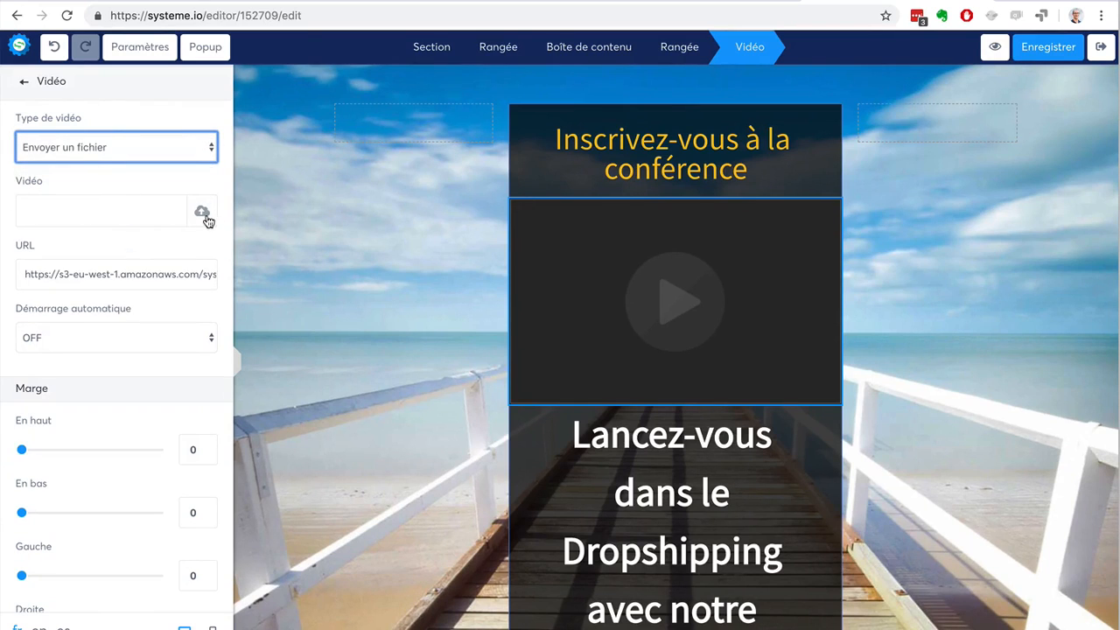
pyautogui.click(109, 145)
pyautogui.click(101, 160)
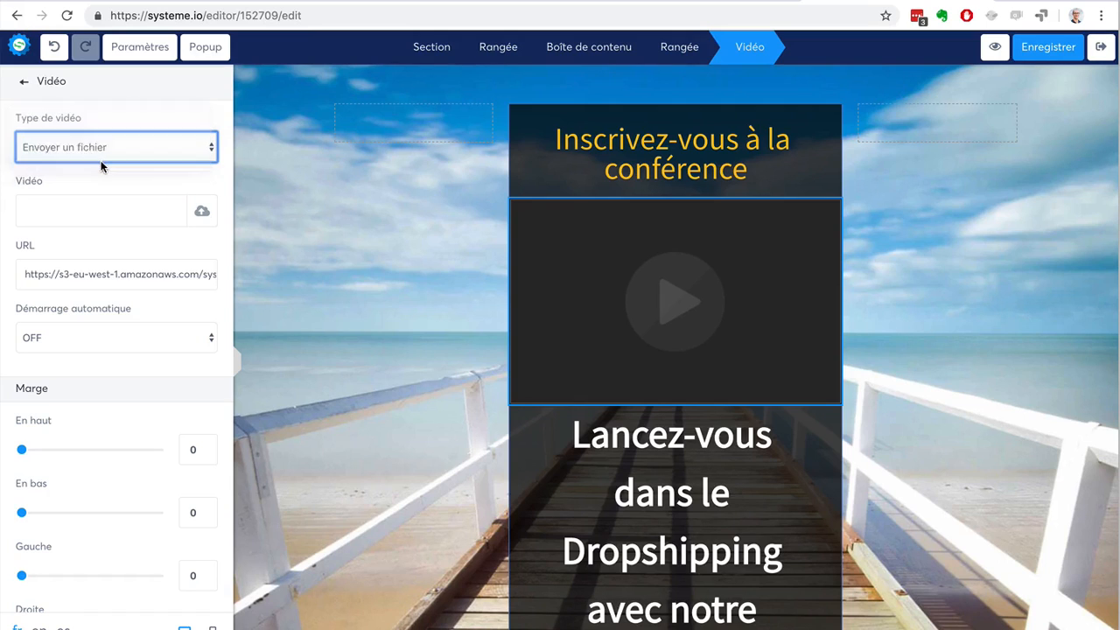
# Close the video's settings and delete the video element from the page.
pyautogui.click(24, 83)
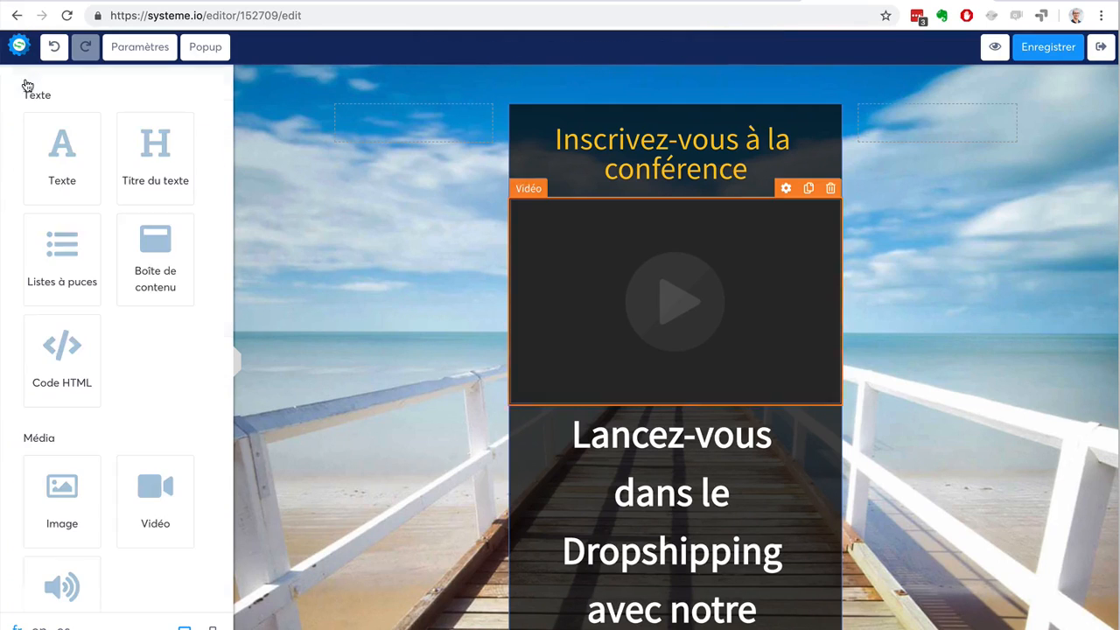
pyautogui.click(831, 189)
pyautogui.click(700, 109)
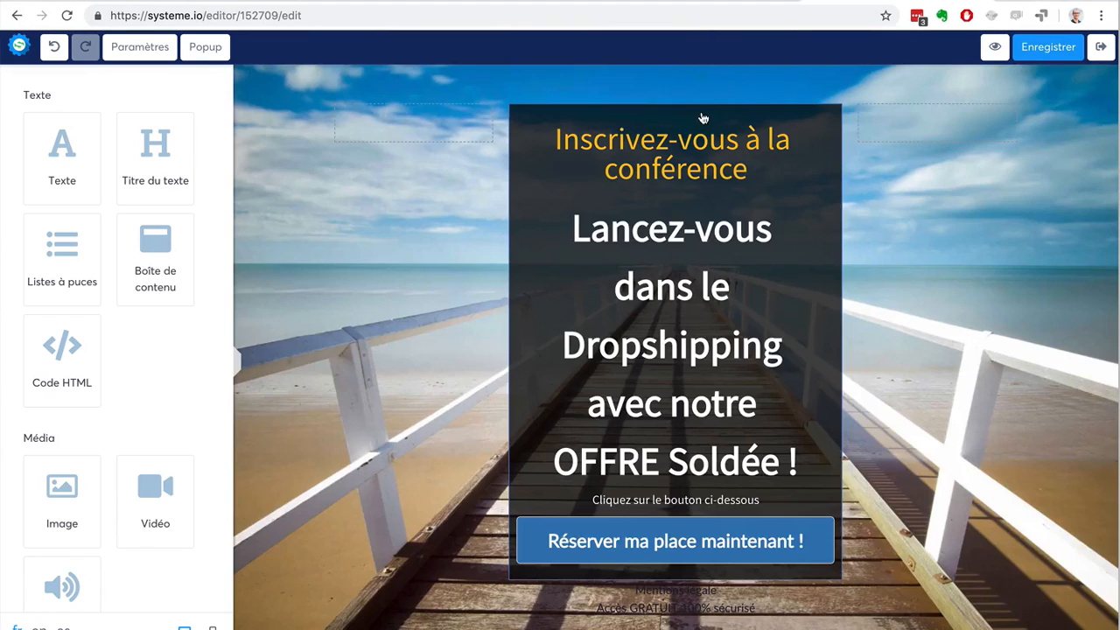
# Save the capture page and exit the editor to return to the funnel.
pyautogui.click(1043, 48)
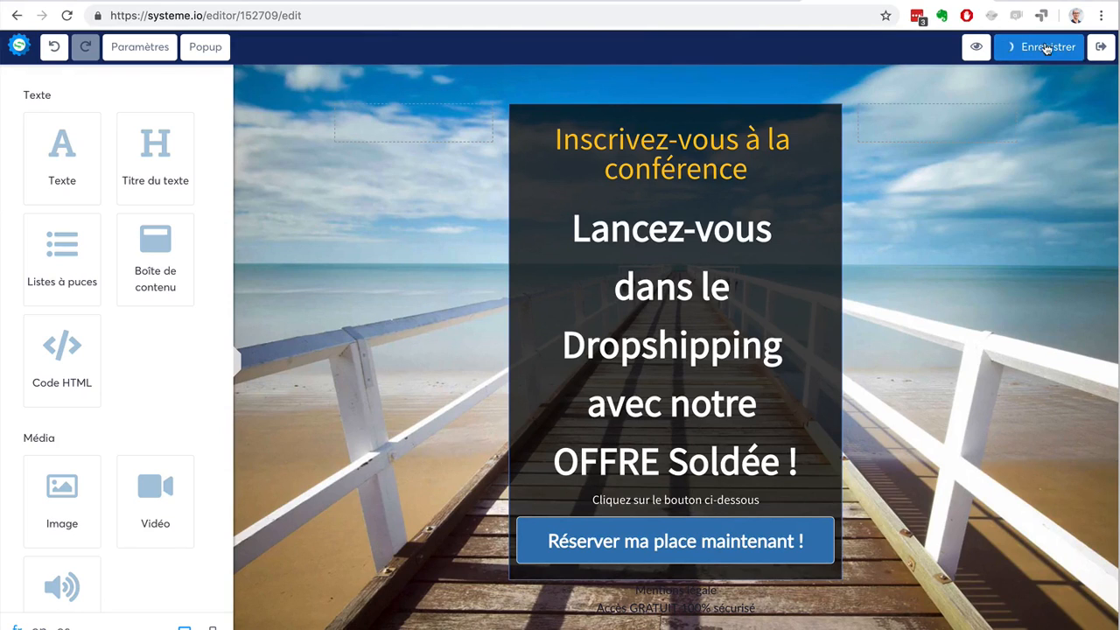
pyautogui.click(1097, 48)
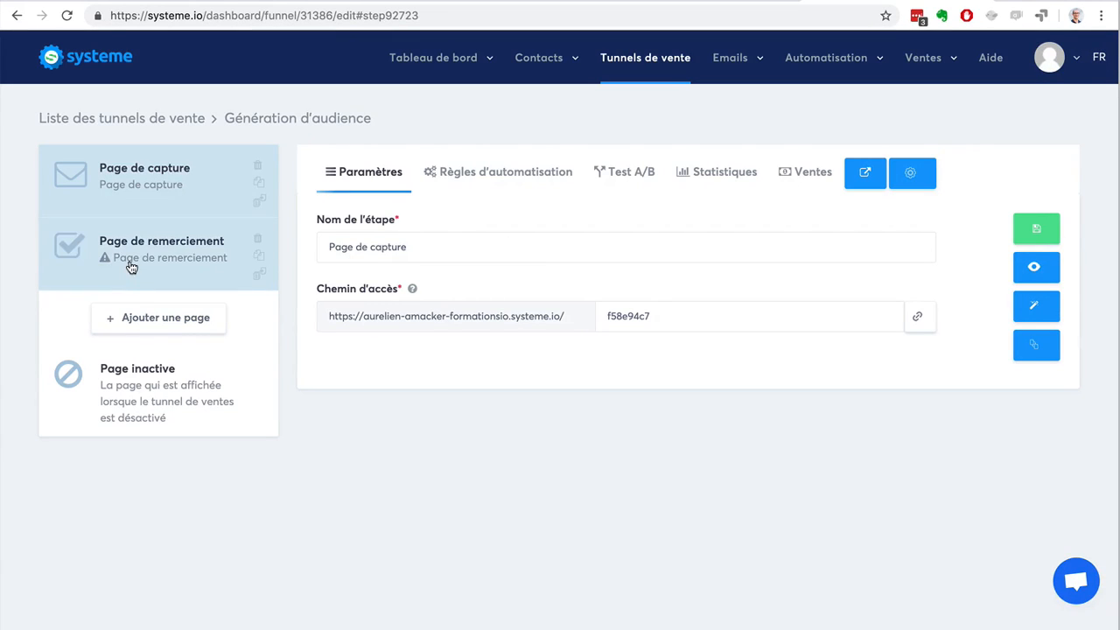
# Add a page named "Formulaire de blog" of type "Formulaire" to the "Génération d'audience" funnel.
pyautogui.click(163, 320)
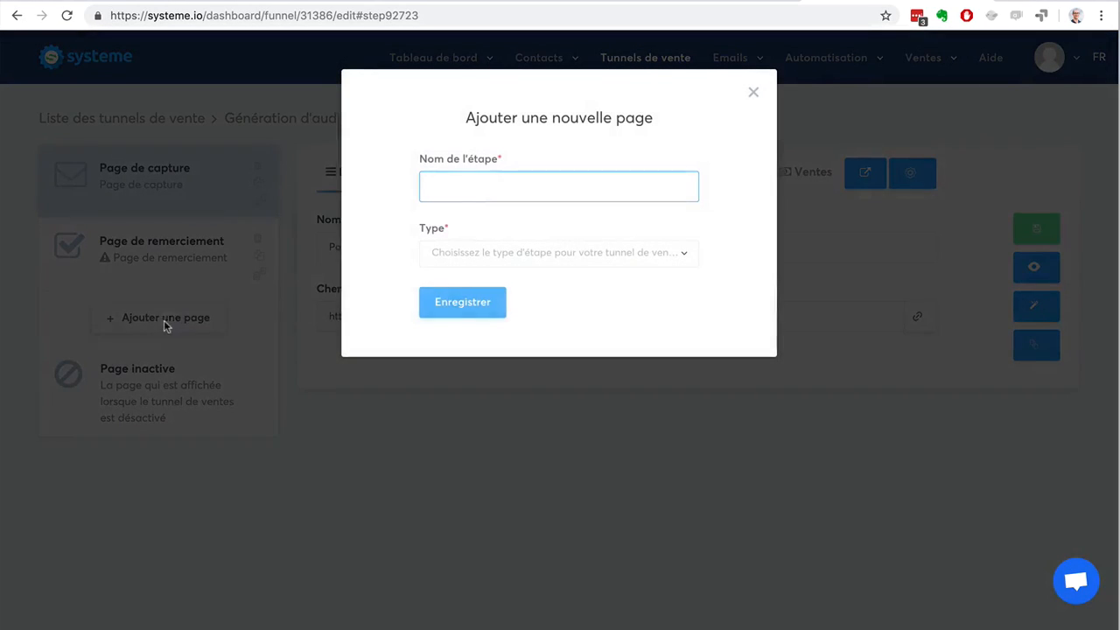
pyautogui.write('Formulaire de blog')
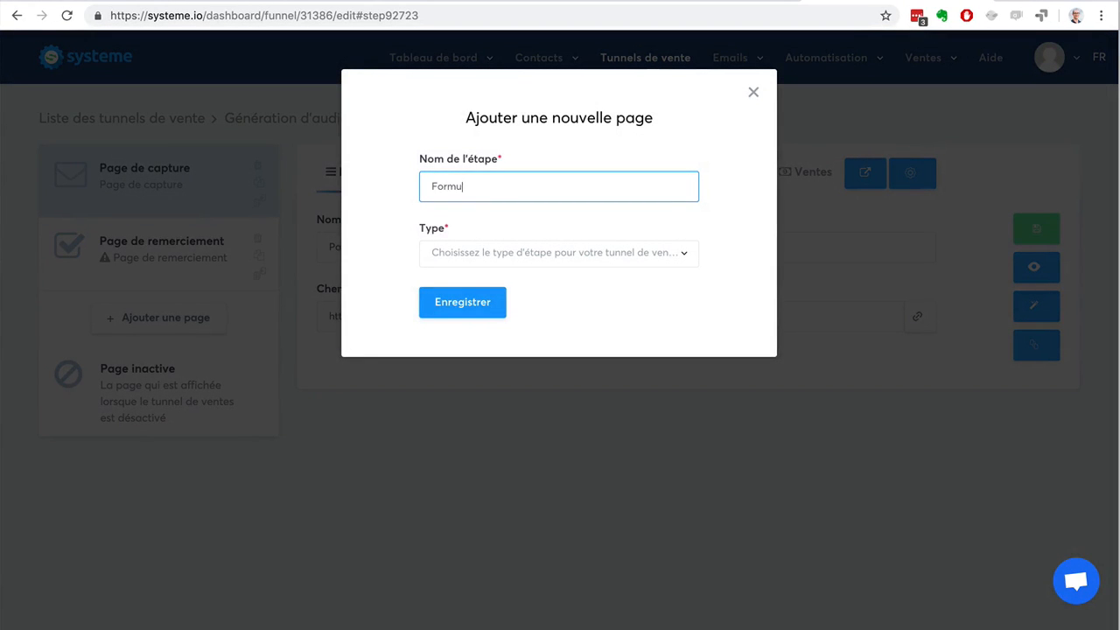
pyautogui.click(586, 261)
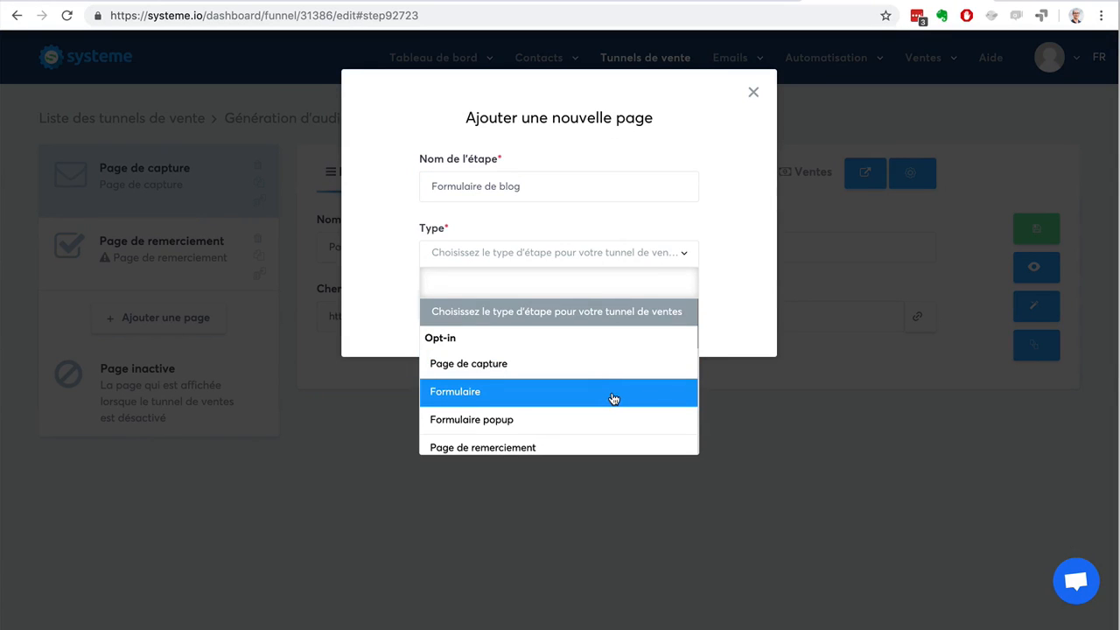
pyautogui.scroll(-2, 610, 397)
pyautogui.scroll(2, 609, 397)
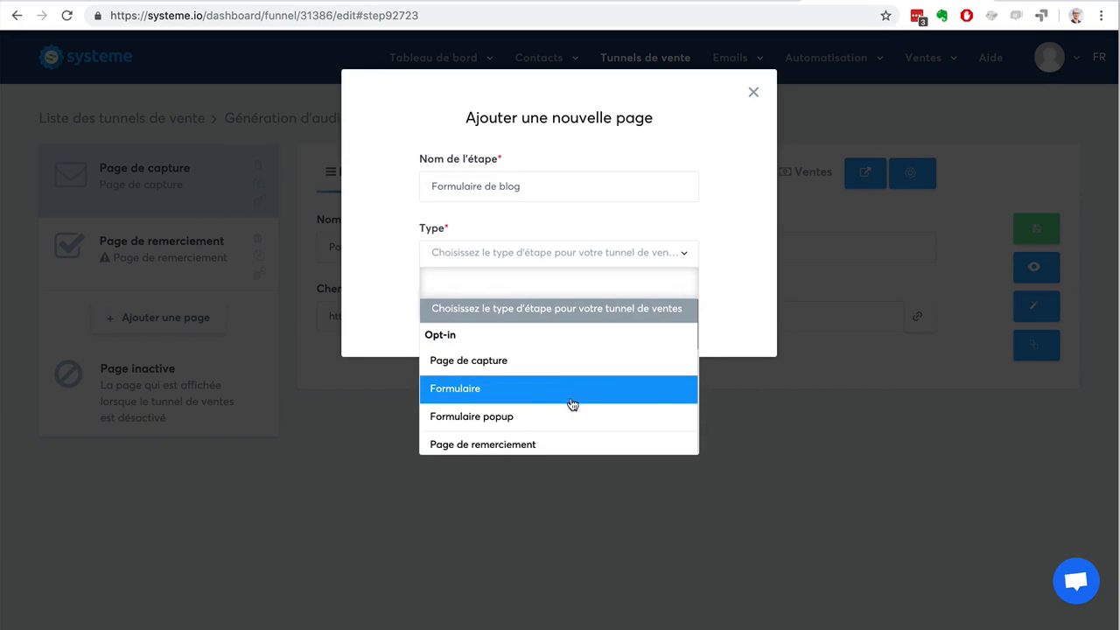
pyautogui.scroll(-3, 568, 425)
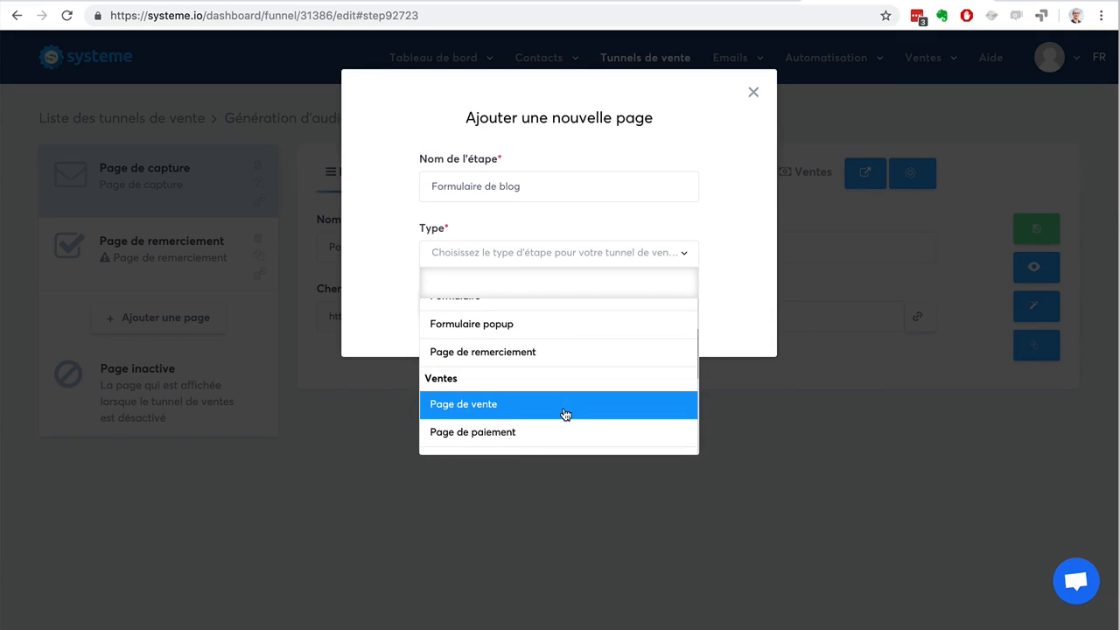
pyautogui.scroll(-3, 565, 414)
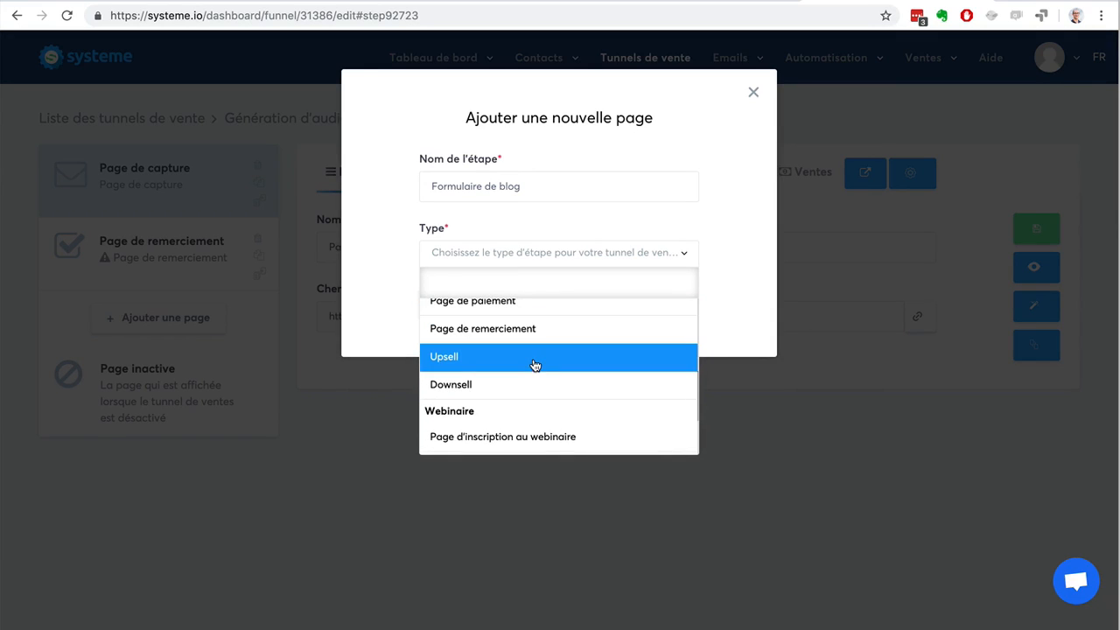
pyautogui.scroll(-3, 553, 437)
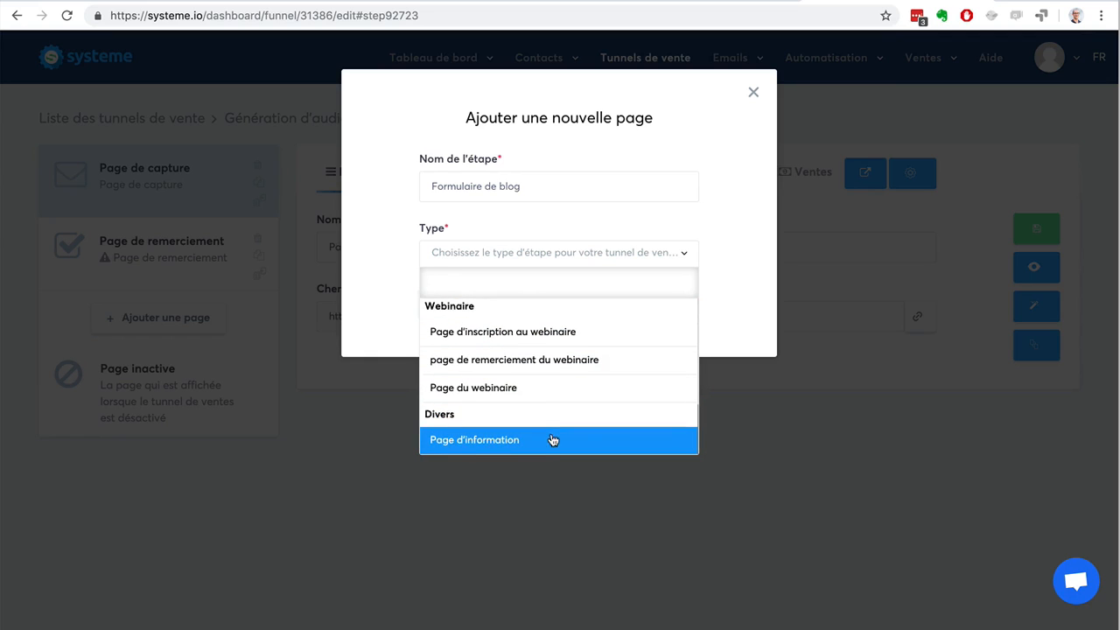
pyautogui.scroll(10, 556, 404)
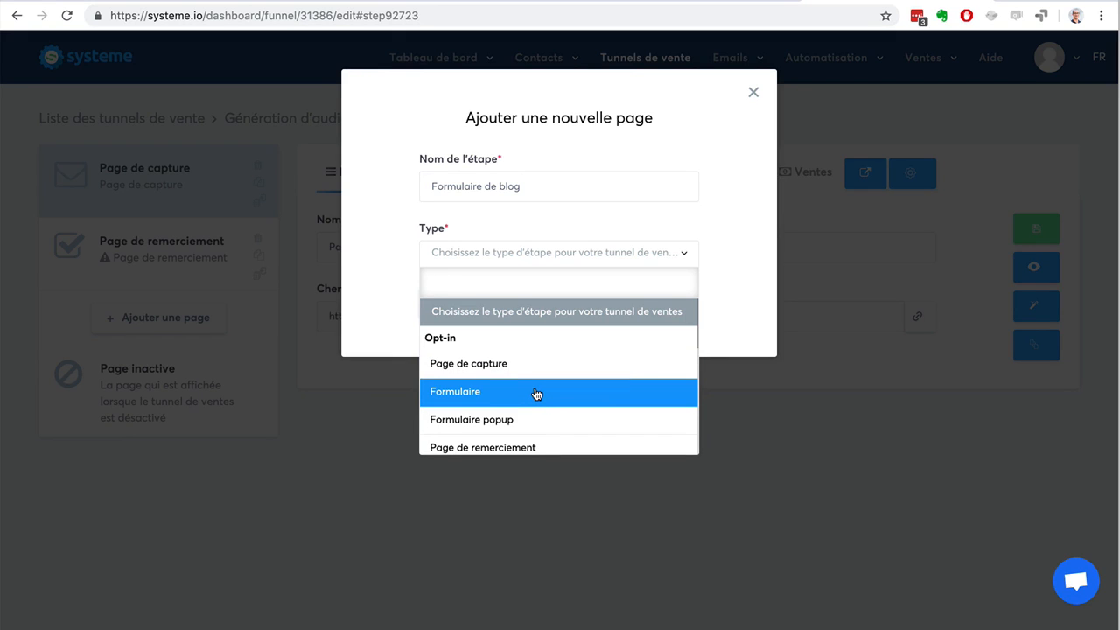
pyautogui.click(536, 394)
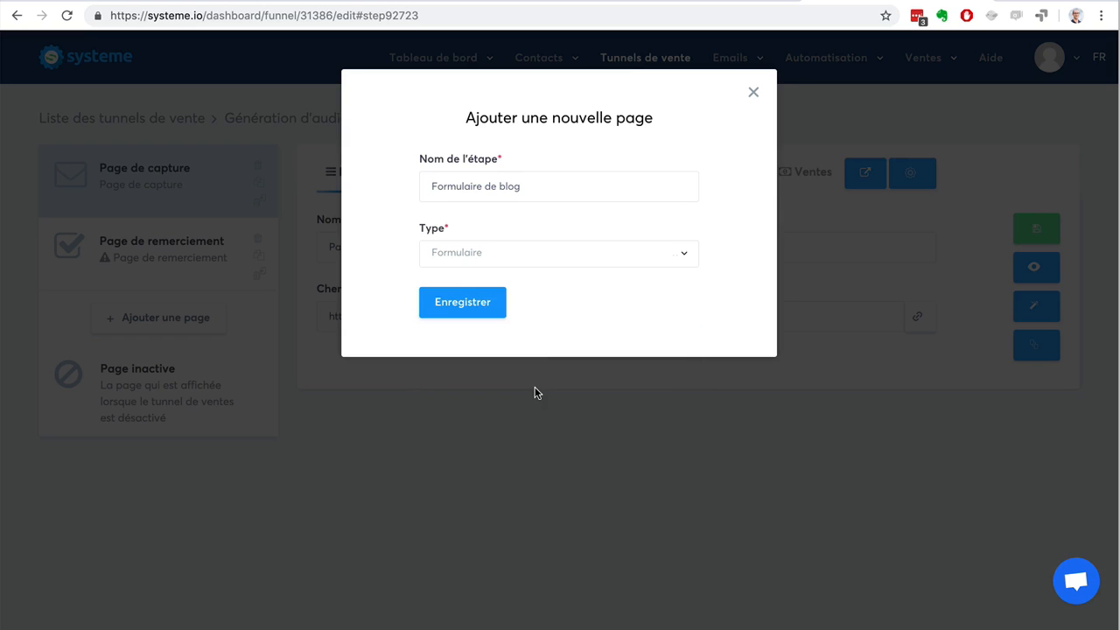
pyautogui.click(459, 300)
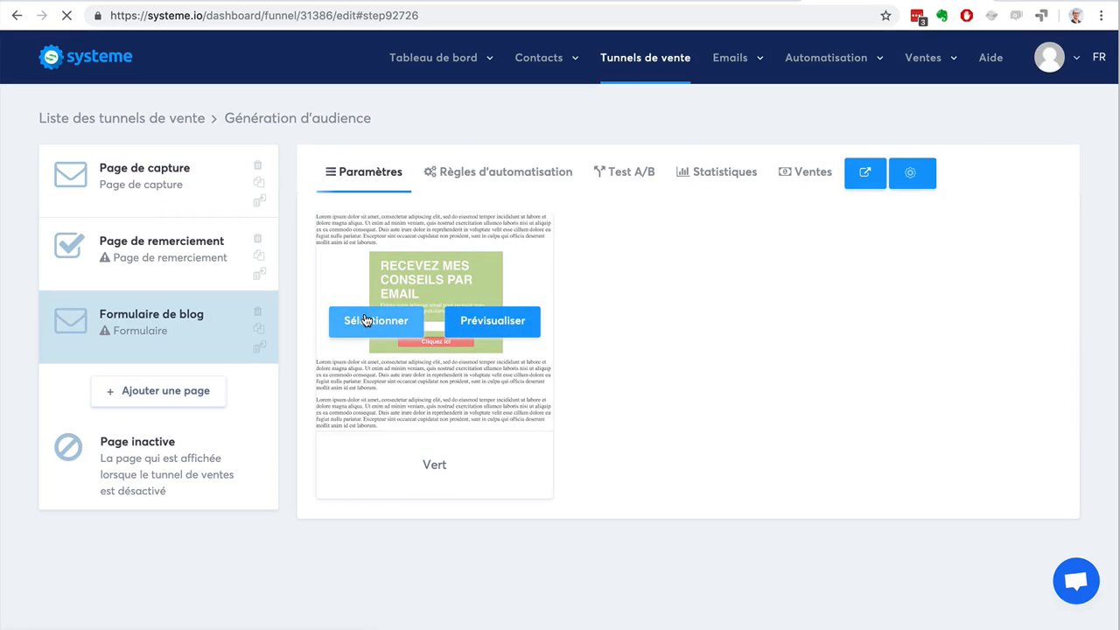
# Choose the "Vert" template for the "Formulaire de blog" step and open the form for editing.
pyautogui.click(366, 320)
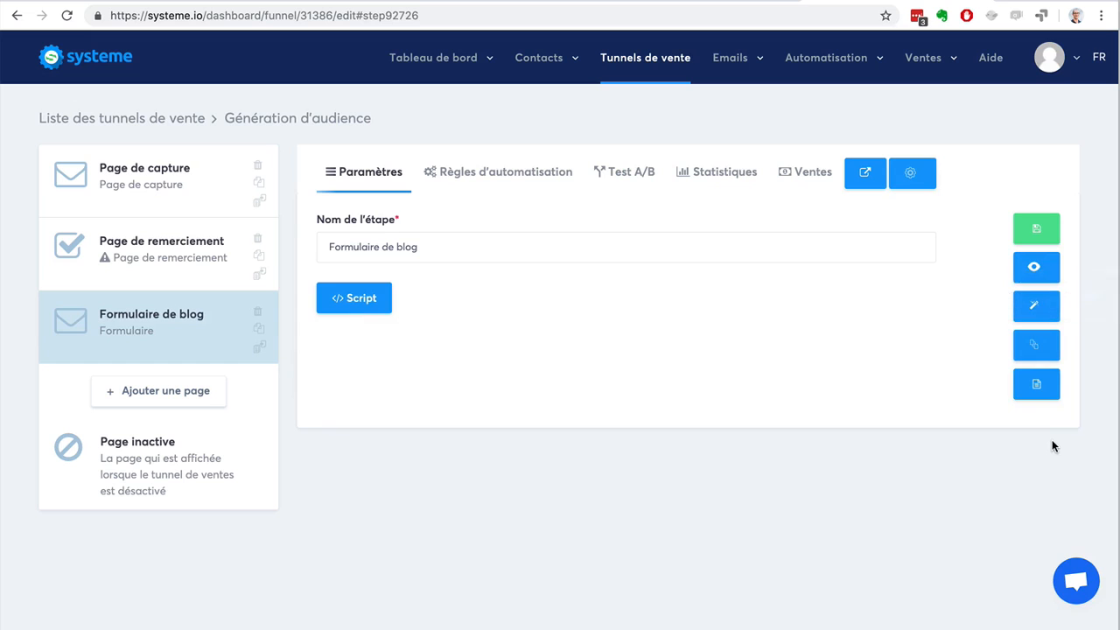
pyautogui.click(1036, 305)
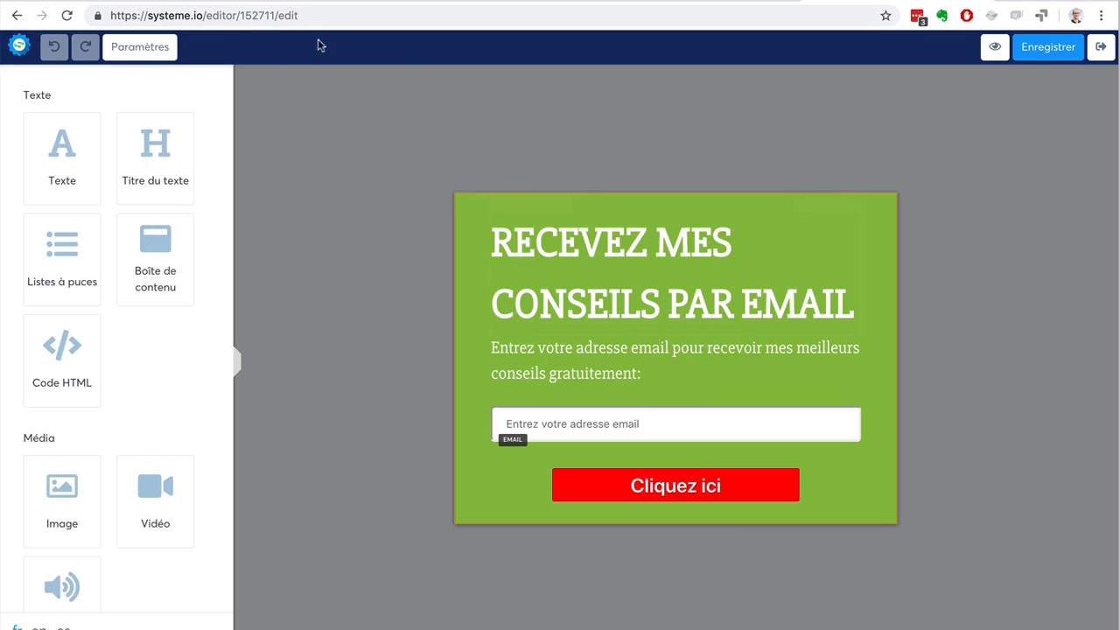
# Set the form's background colour to white (FFFFFF).
pyautogui.click(124, 49)
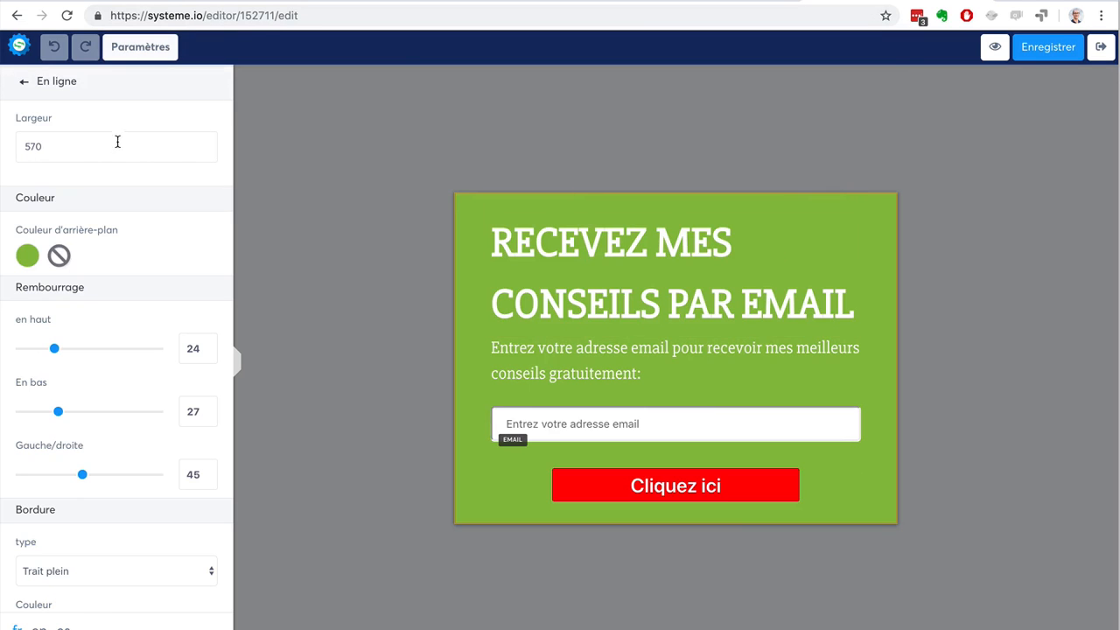
pyautogui.scroll(-5, 116, 144)
pyautogui.scroll(5, 116, 146)
pyautogui.click(27, 256)
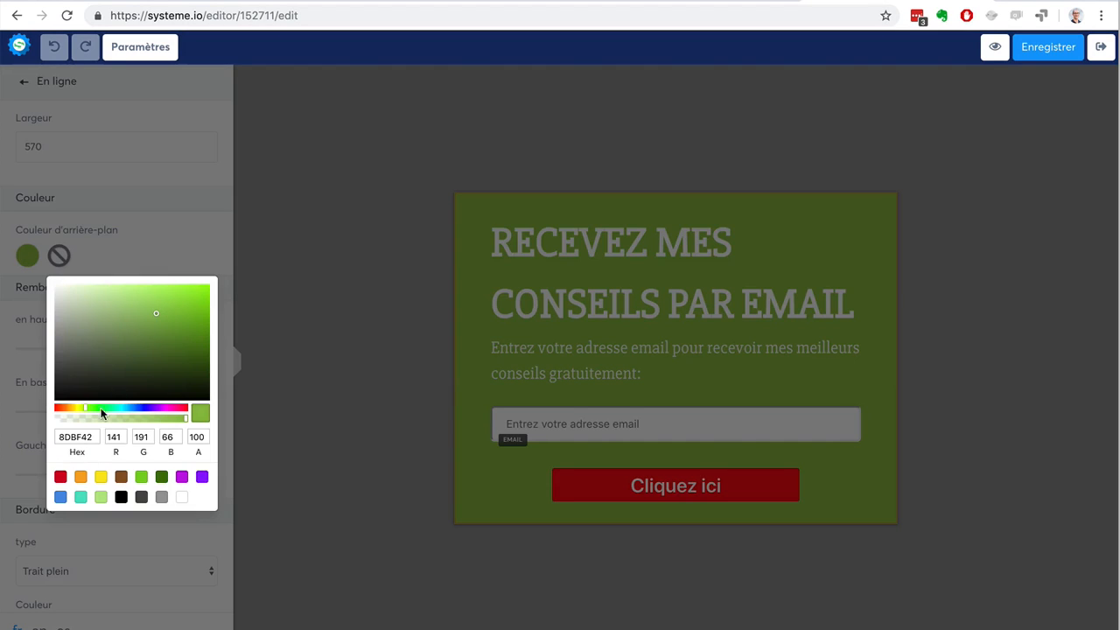
pyautogui.click(182, 498)
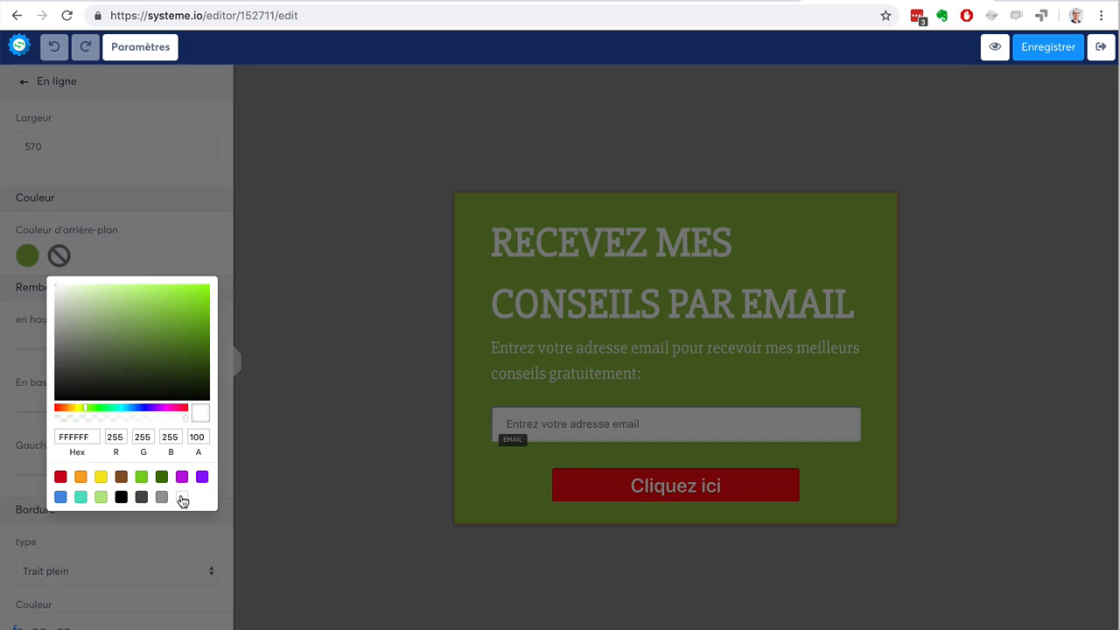
pyautogui.click(326, 282)
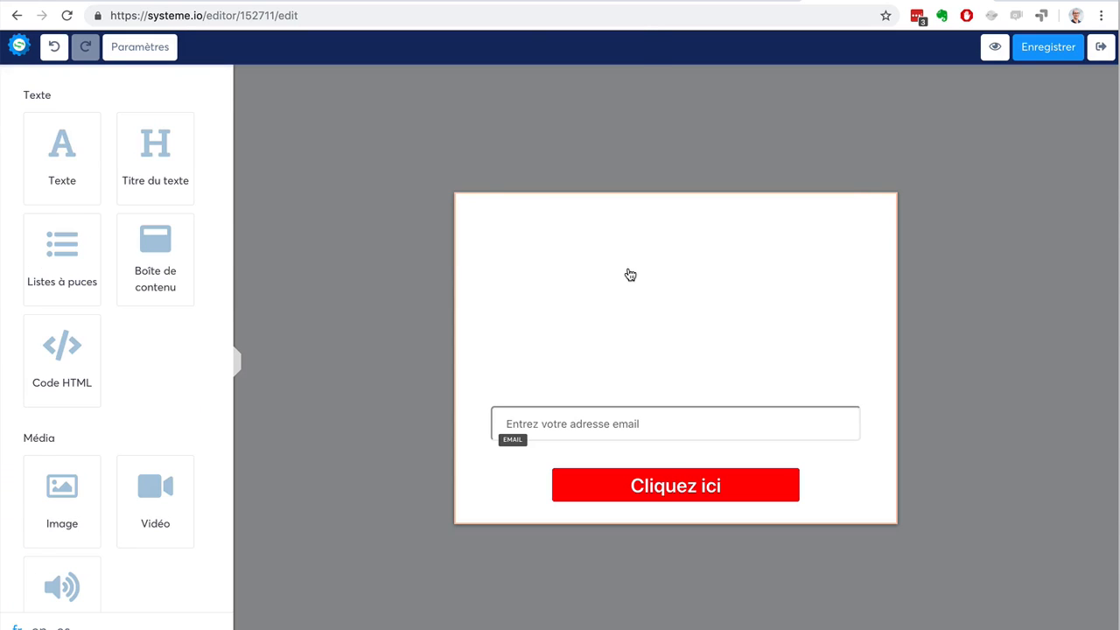
# Set the text colour of the heading "RECEVEZ MES CONSEILS PAR EMAIL" to dark grey (4A4A4A).
pyautogui.click(632, 275)
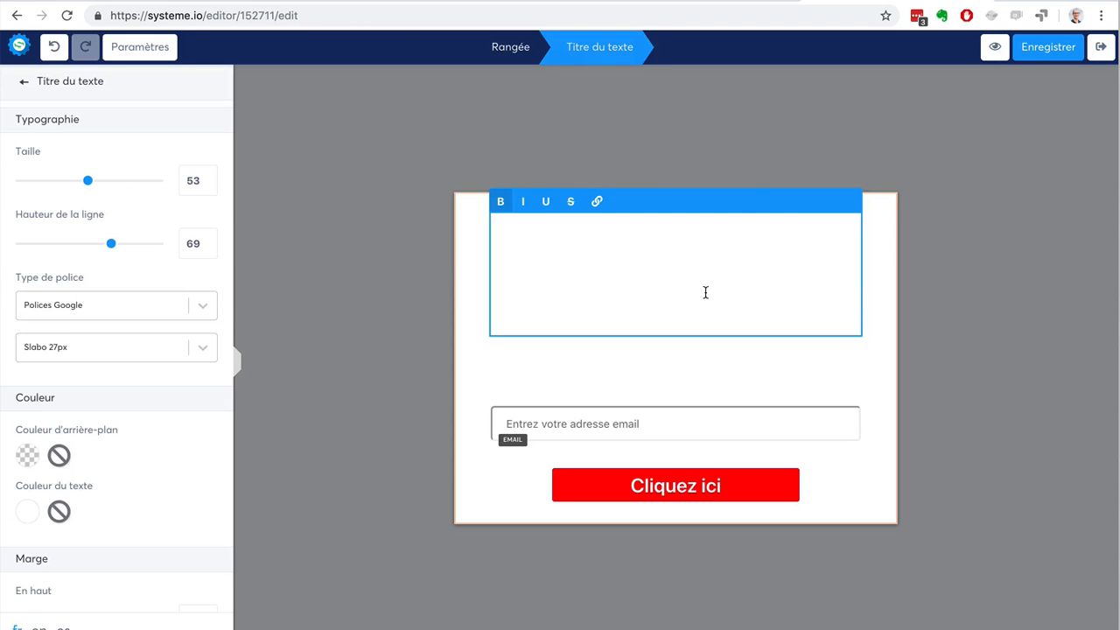
pyautogui.hotkey('ctrl', 'a')
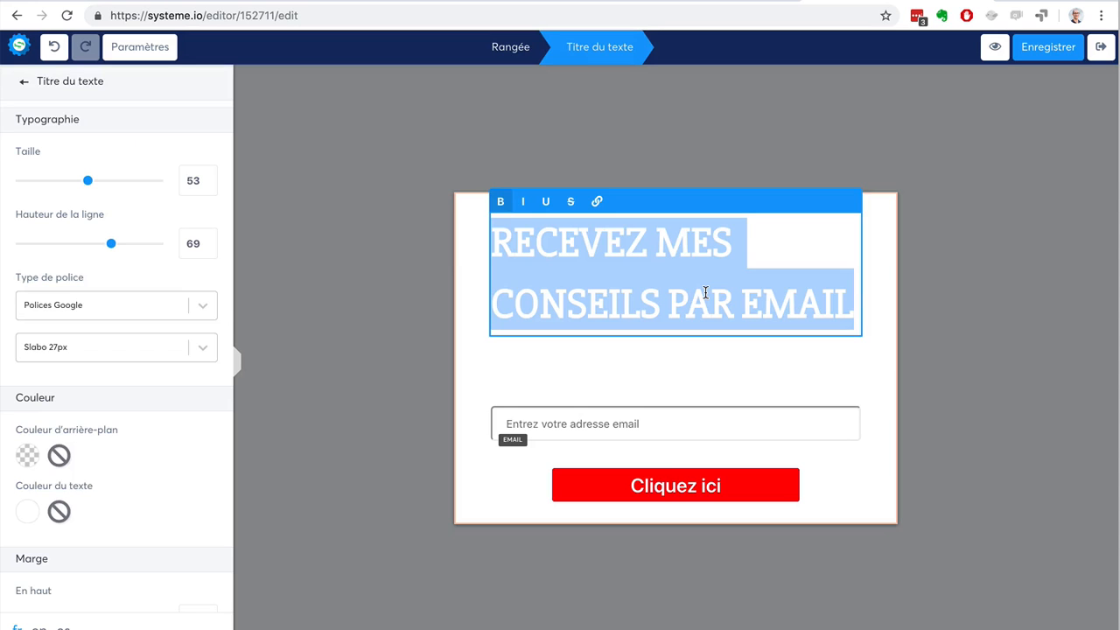
pyautogui.scroll(-5, 123, 405)
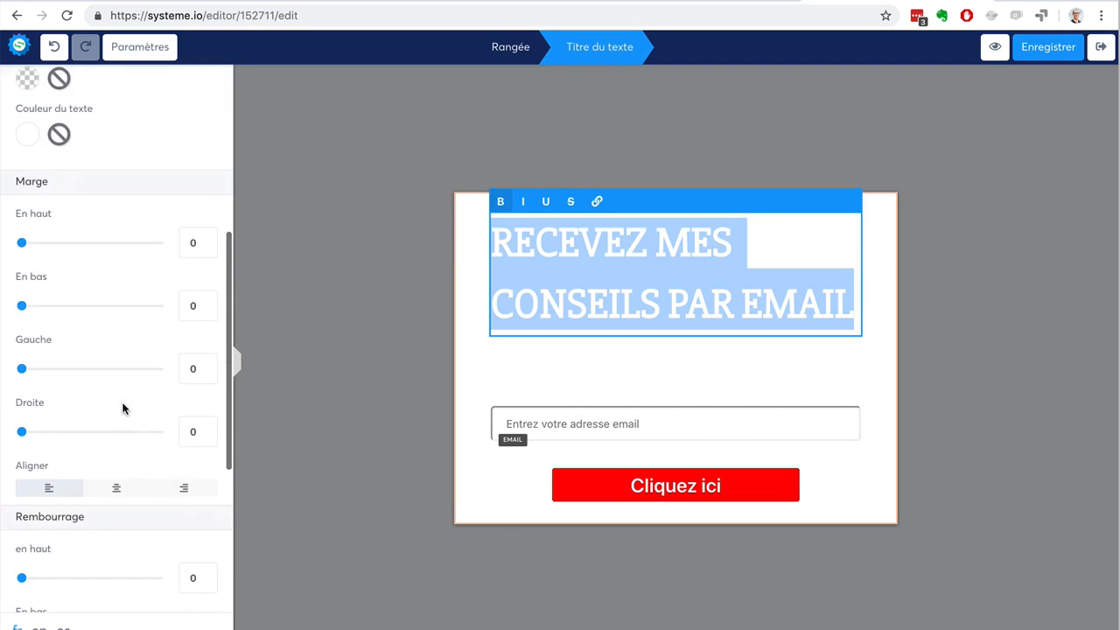
pyautogui.click(27, 251)
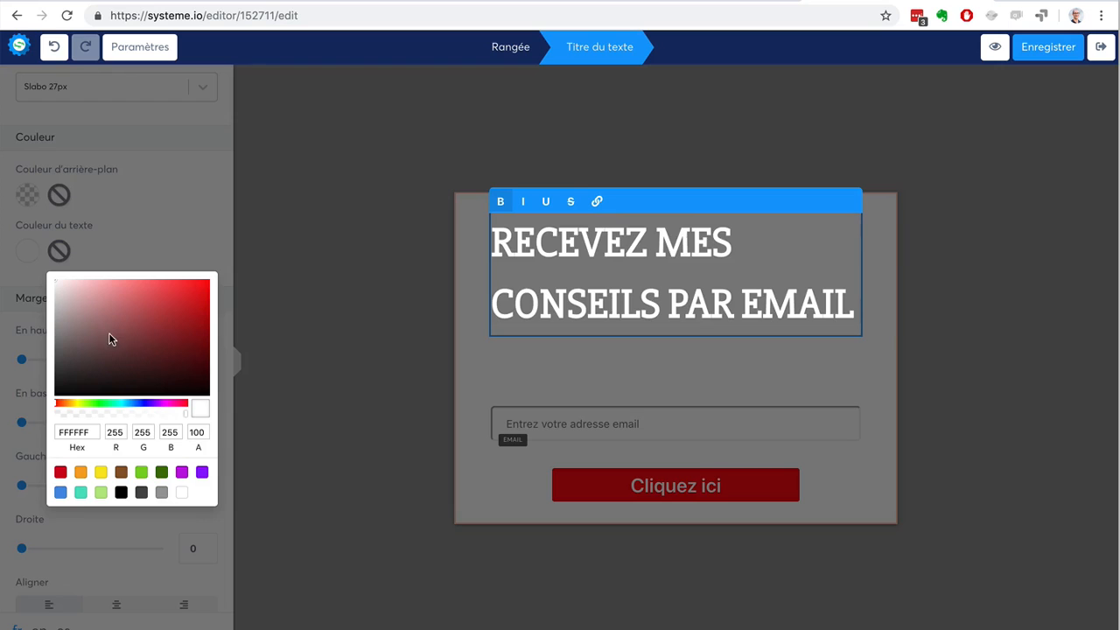
pyautogui.click(138, 496)
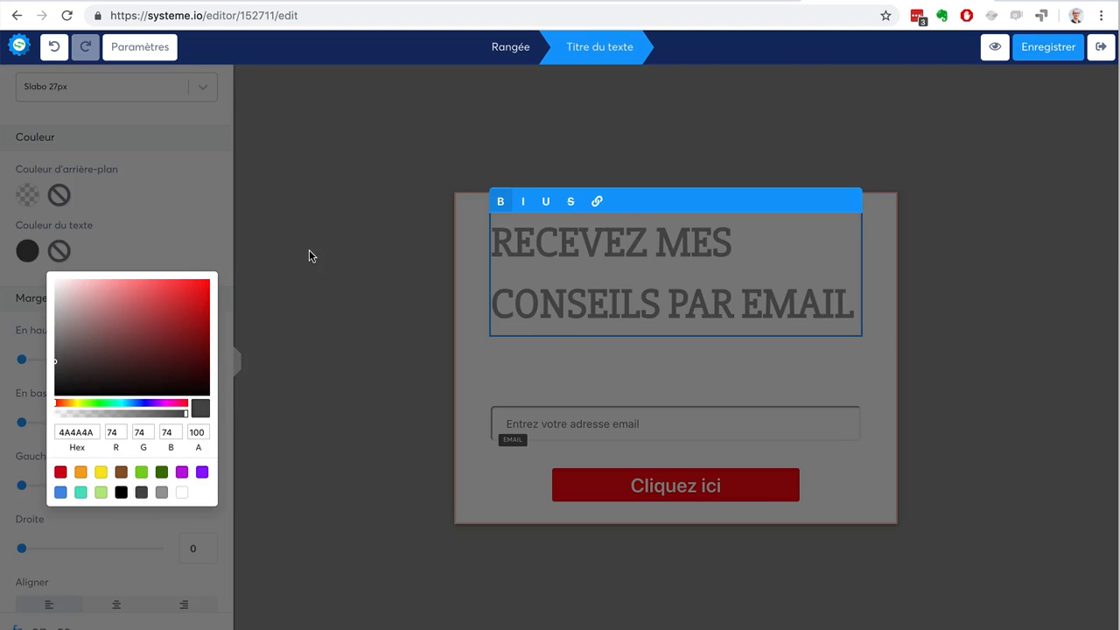
pyautogui.click(309, 250)
# Centre the form's heading "RECEVEZ MES CONSEILS PAR EMAIL".
pyautogui.click(645, 302)
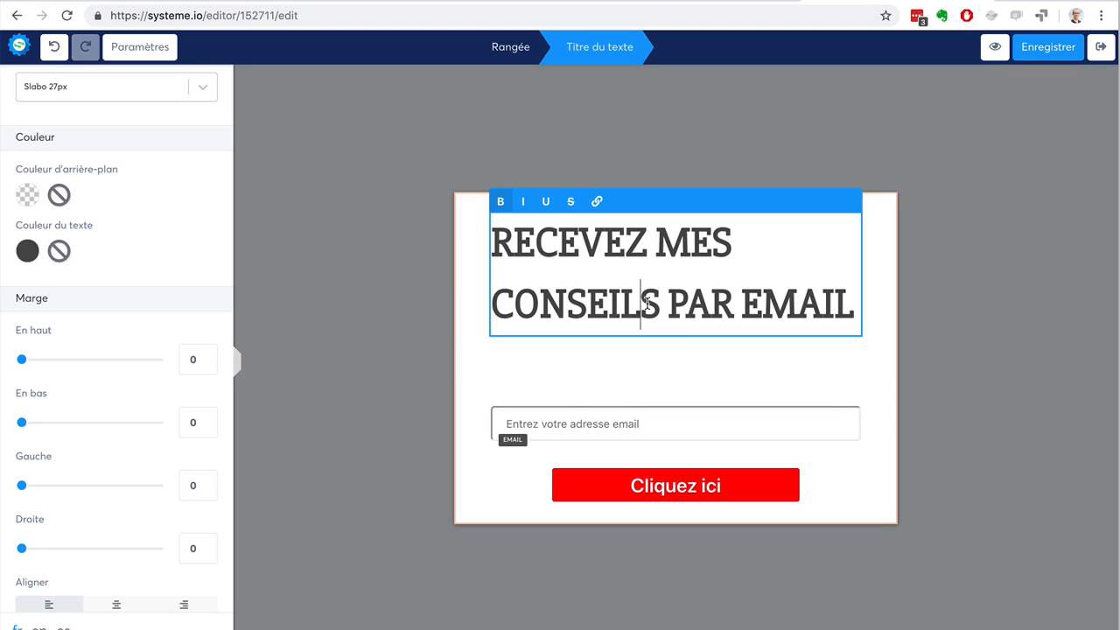
pyautogui.scroll(3, 61, 263)
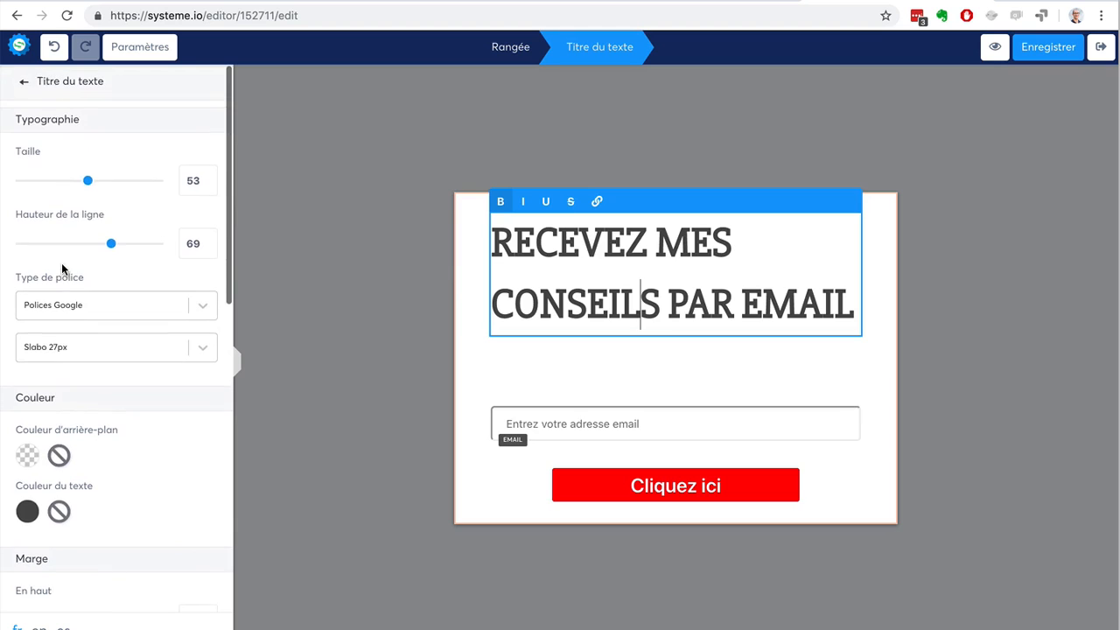
pyautogui.scroll(-5, 62, 266)
pyautogui.scroll(-1, 61, 263)
pyautogui.click(112, 378)
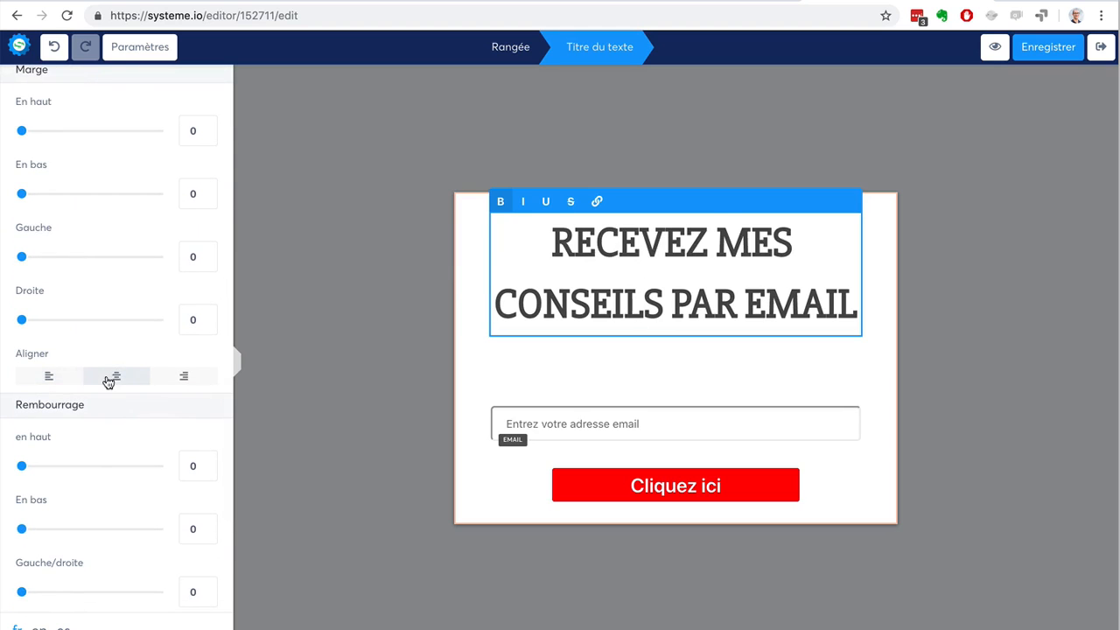
pyautogui.click(303, 238)
# Set the text colour of the paragraph above the email field to black (000000).
pyautogui.click(655, 384)
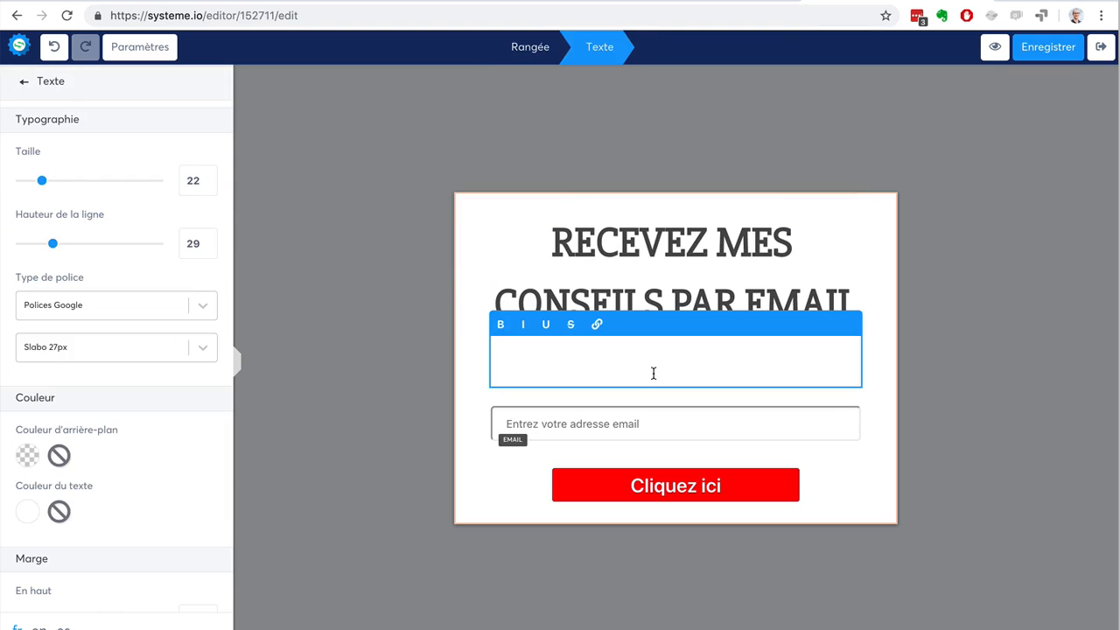
pyautogui.tripleClick(654, 374)
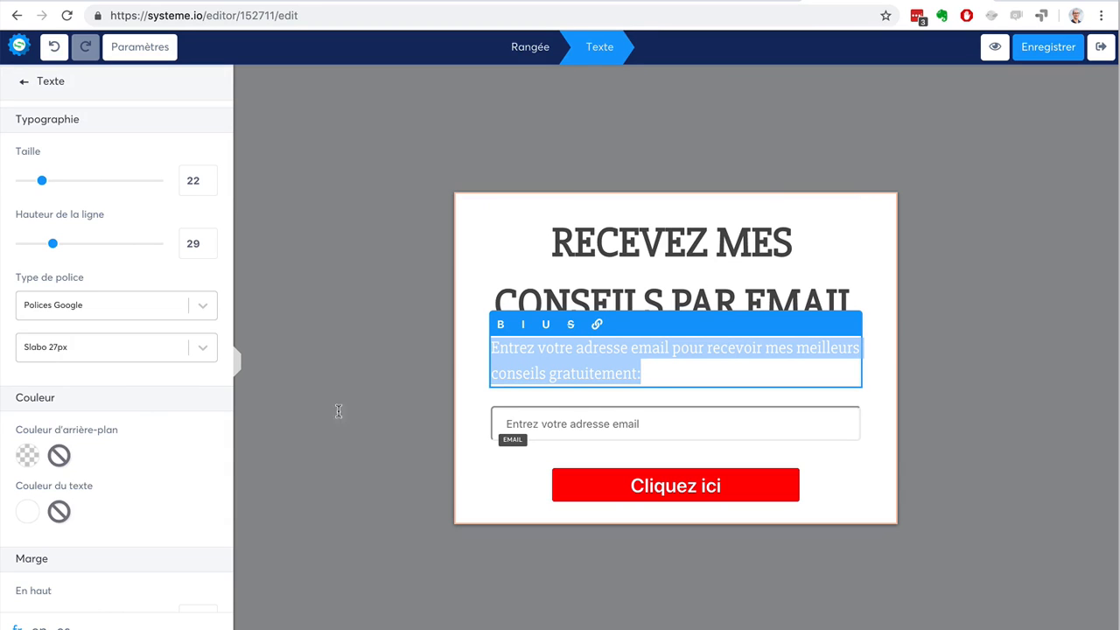
pyautogui.click(26, 513)
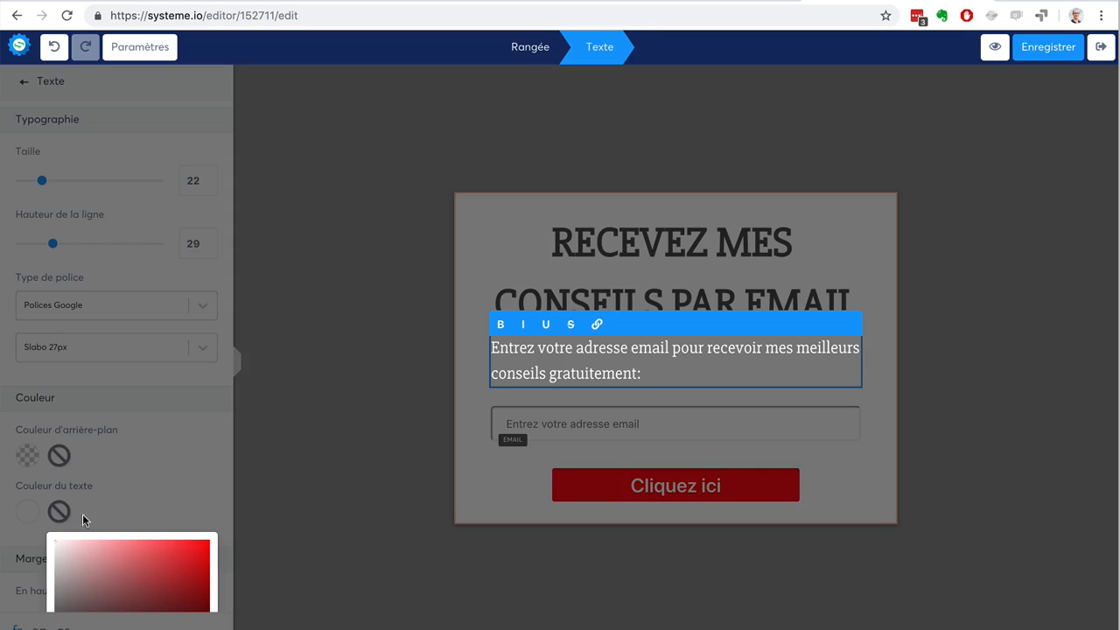
pyautogui.scroll(-3, 151, 572)
pyautogui.click(141, 551)
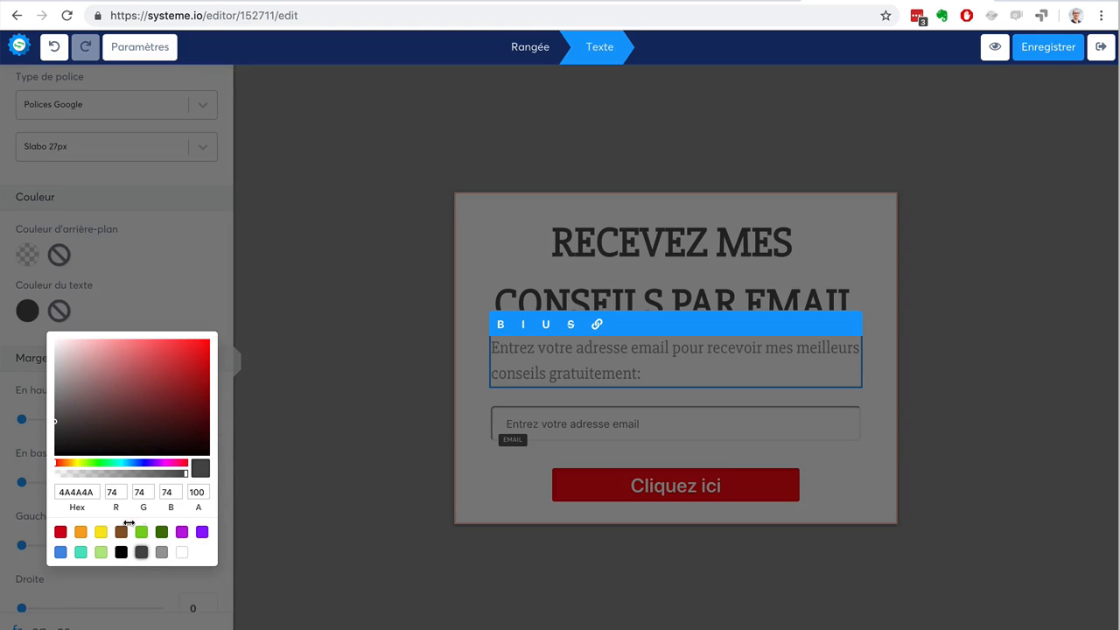
pyautogui.click(121, 551)
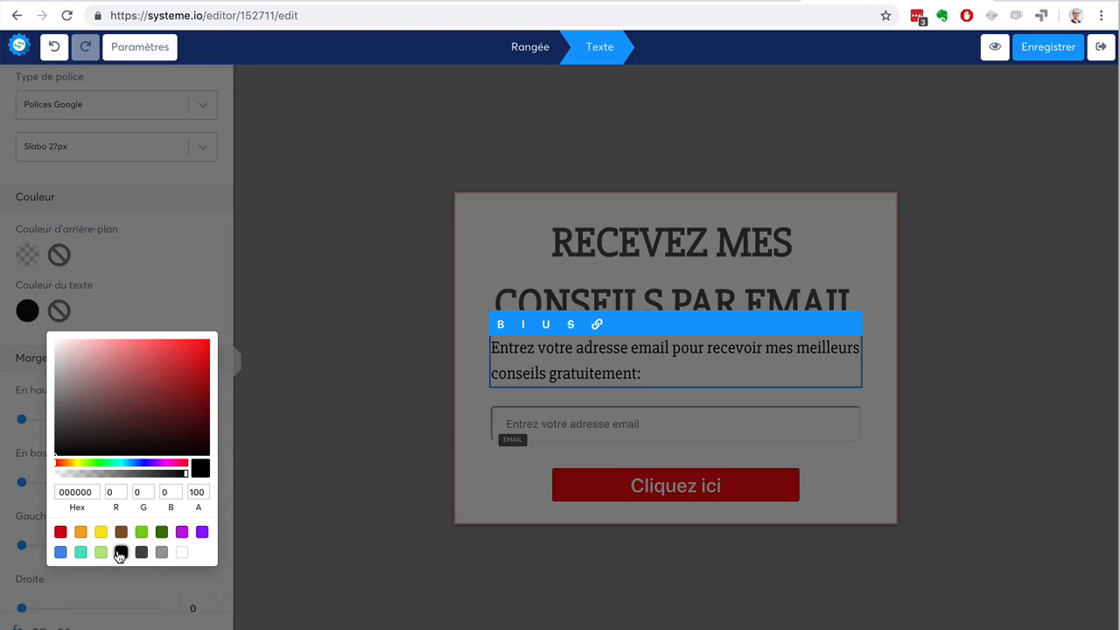
pyautogui.click(260, 408)
# Centre the paragraph above the email field, and exit the editor to the funnel with the form saved.
pyautogui.scroll(-5, 155, 458)
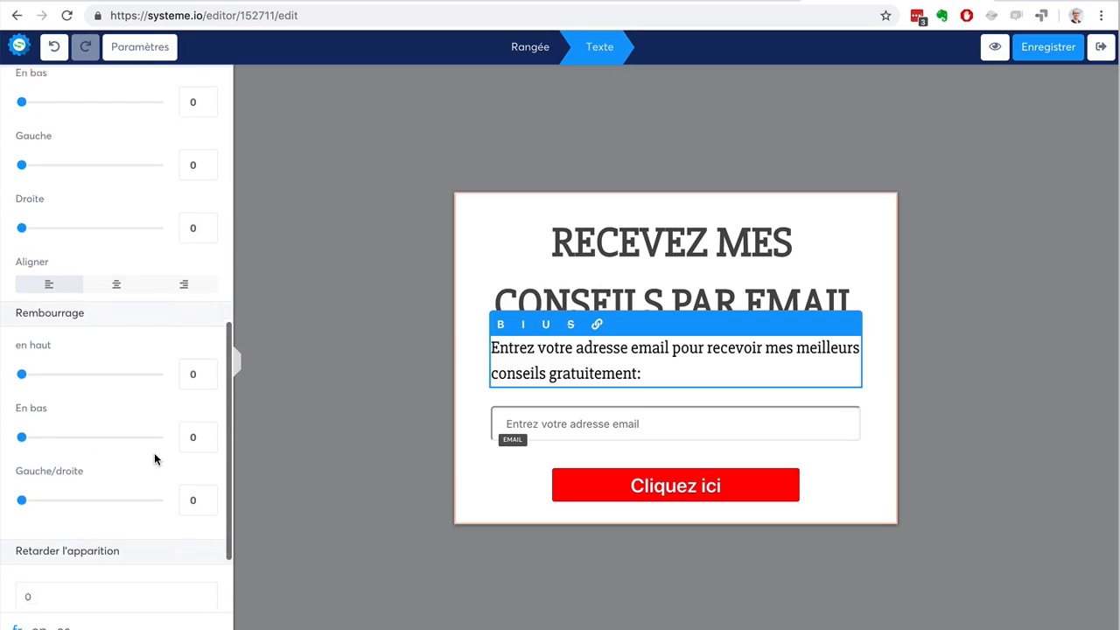
pyautogui.click(116, 277)
pyautogui.click(288, 234)
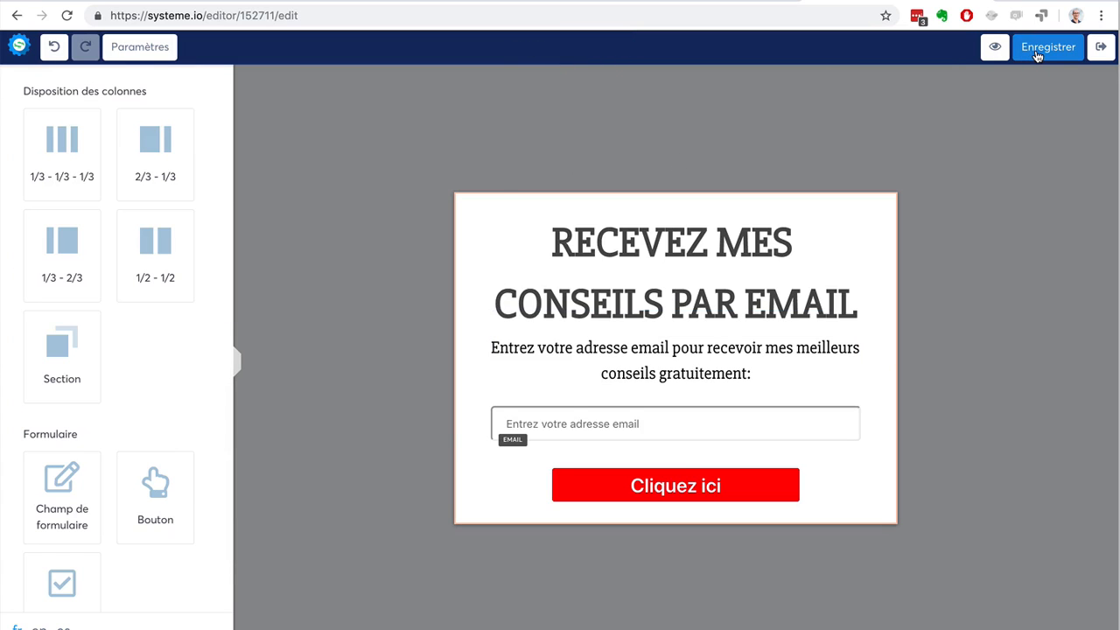
pyautogui.click(1101, 47)
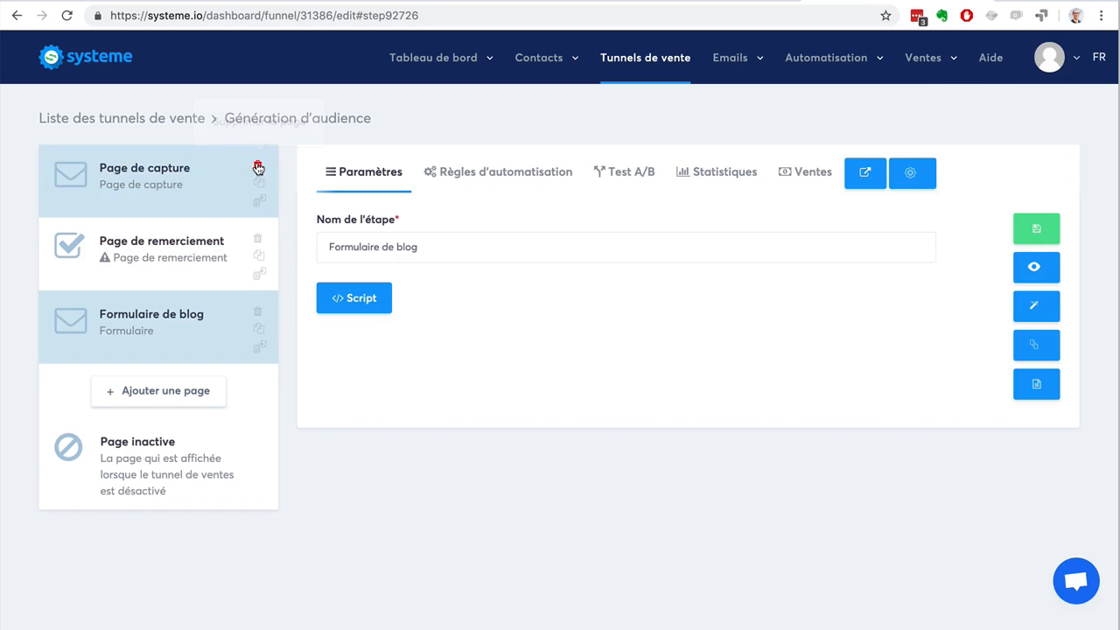
# Move the "Formulaire de blog" step above "Page de remerciement" and delete the "Page de capture" step from the funnel.
pyautogui.moveTo(153, 327); pyautogui.dragTo(162, 218)
pyautogui.click(172, 196)
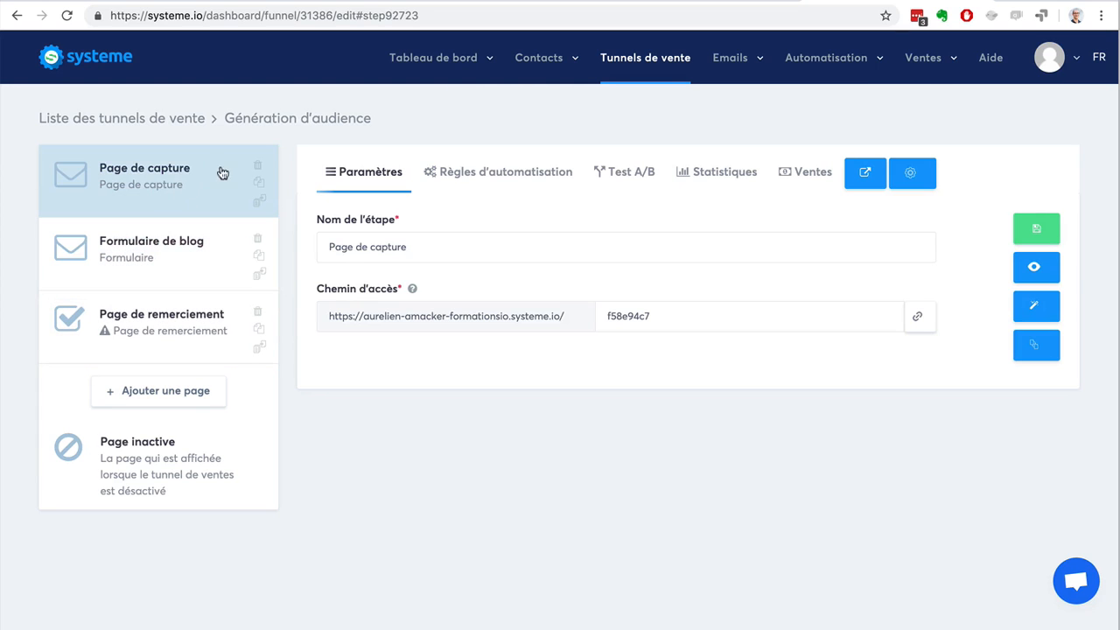
pyautogui.click(256, 165)
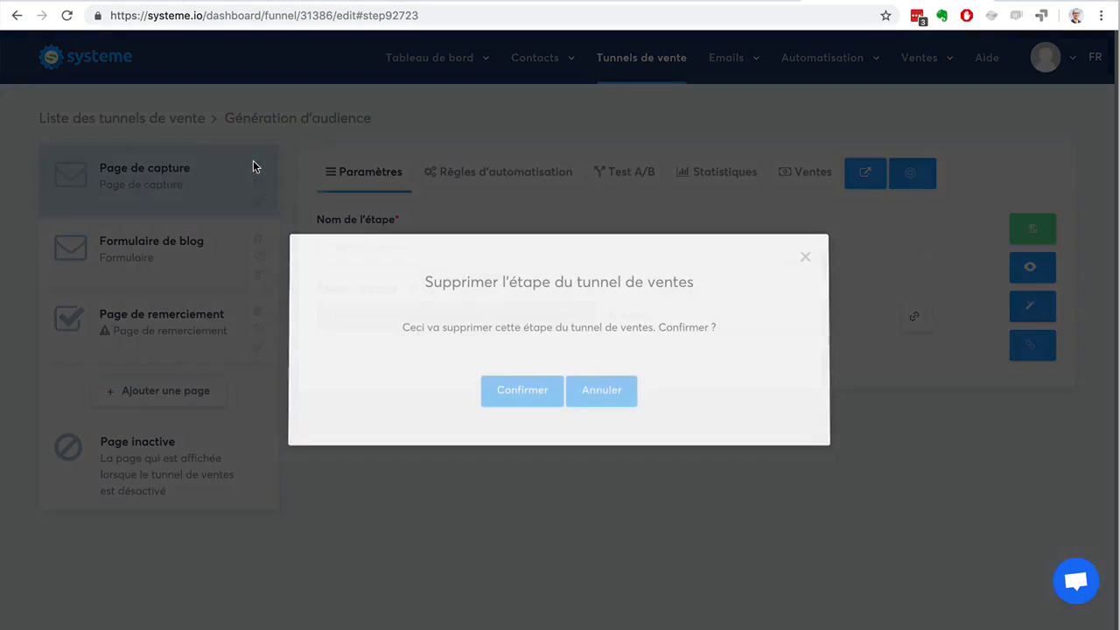
pyautogui.click(514, 393)
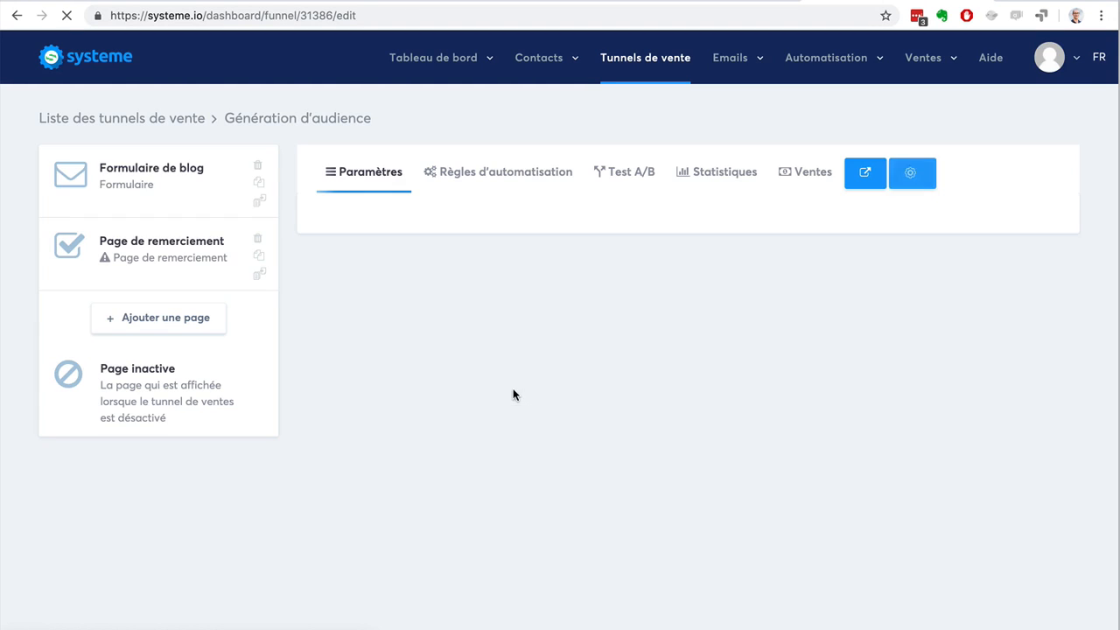
# Duplicate the "Formulaire de blog" step and check which destination funnels the copy can be moved to, without moving it.
pyautogui.click(257, 185)
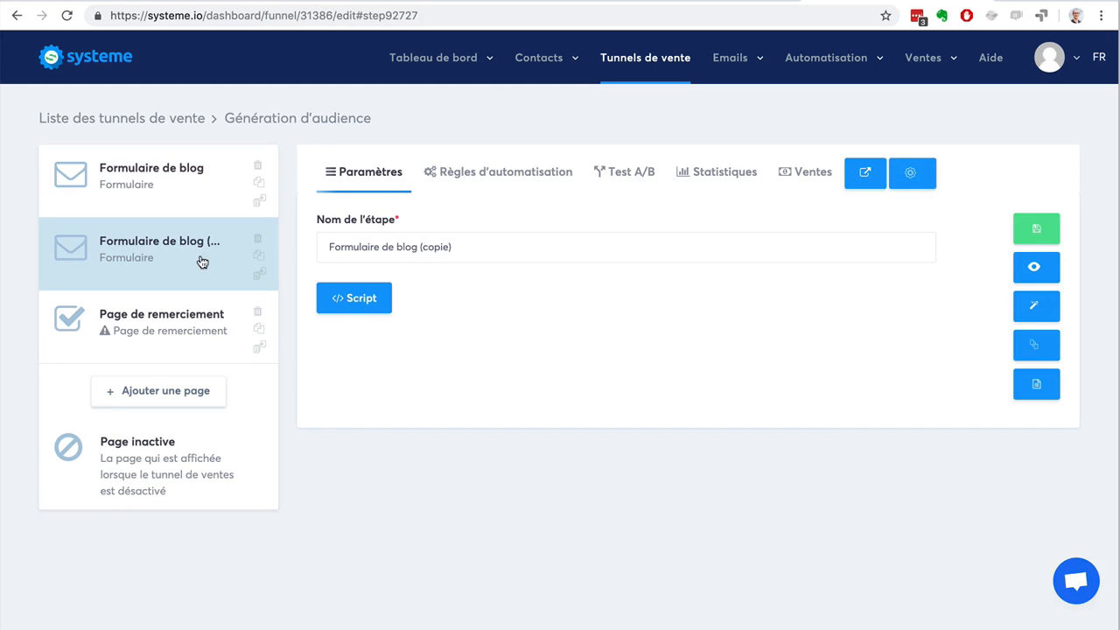
pyautogui.click(260, 275)
pyautogui.click(542, 206)
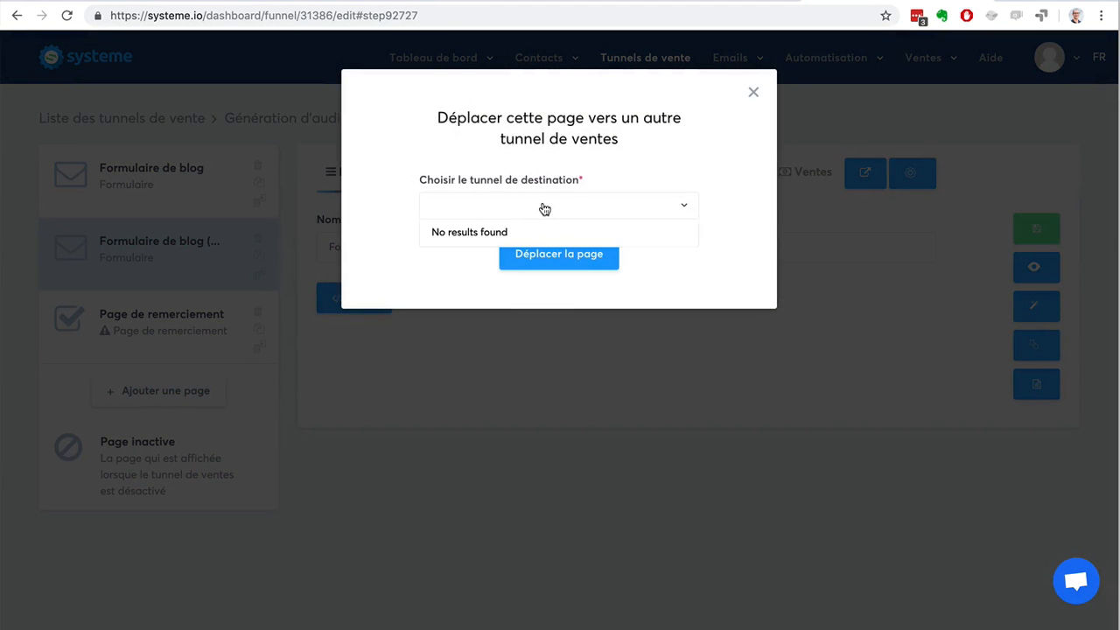
pyautogui.click(404, 271)
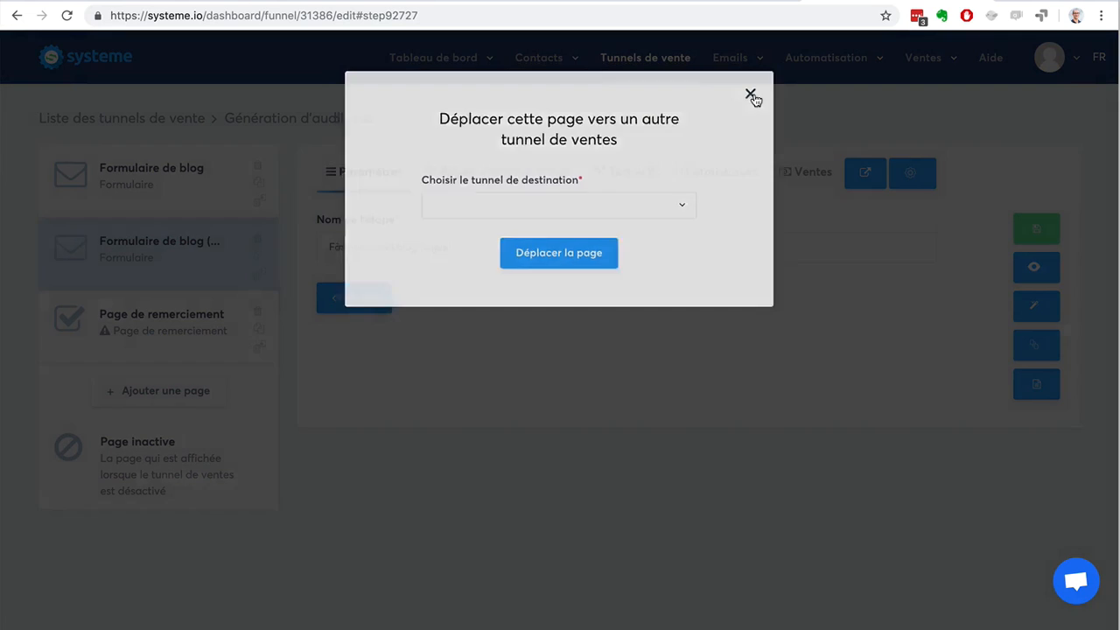
pyautogui.click(753, 93)
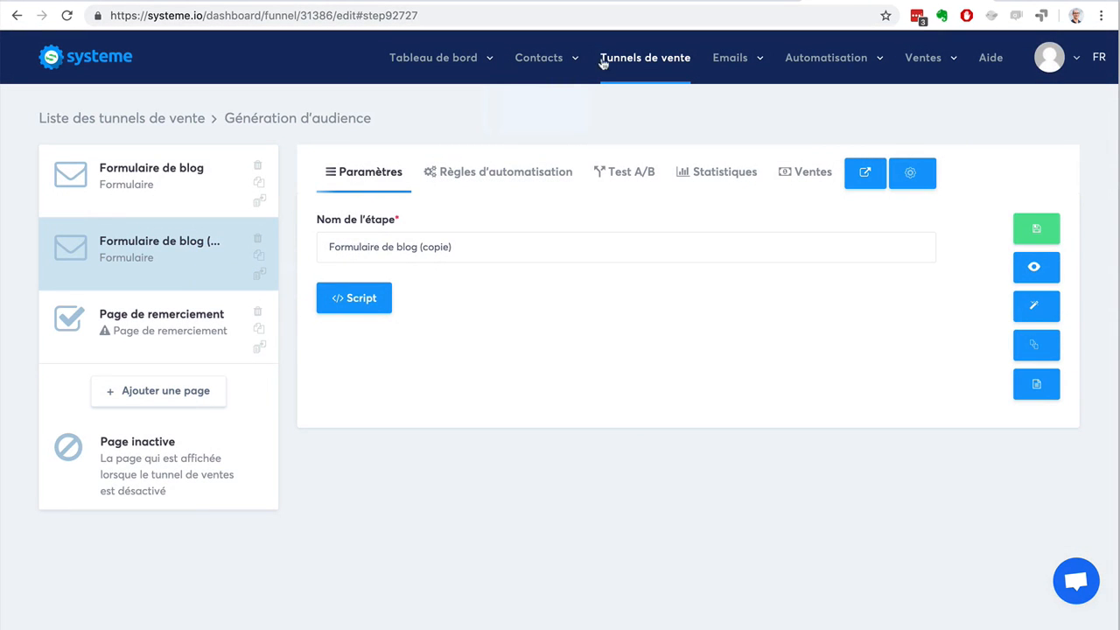
# Duplicate the "Génération d'audience" funnel from the funnel list and return to the list.
pyautogui.click(631, 62)
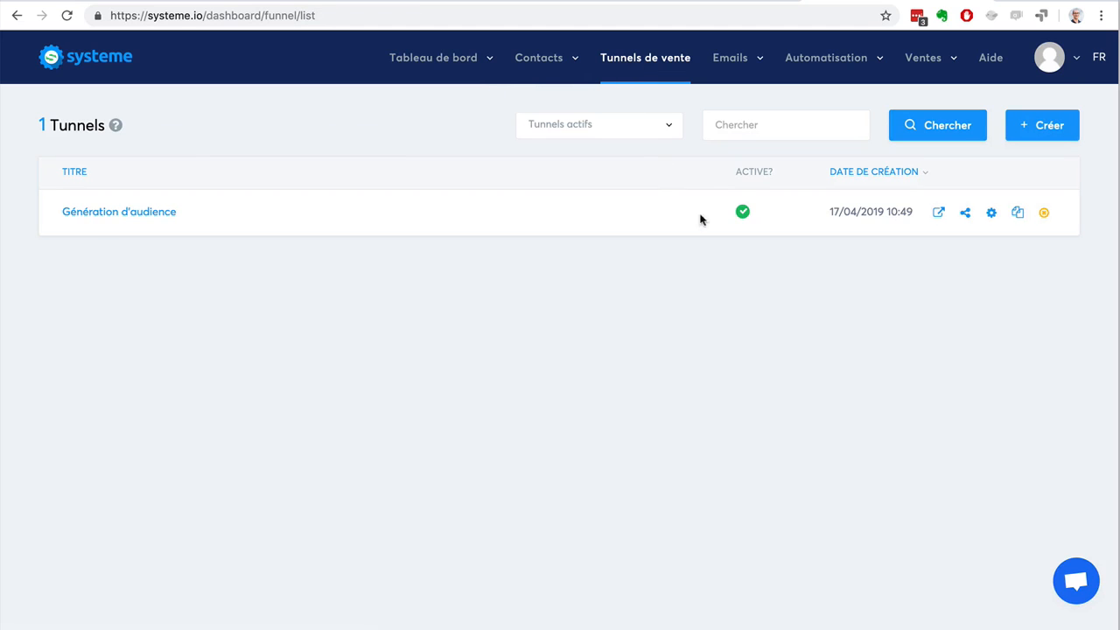
pyautogui.click(1016, 214)
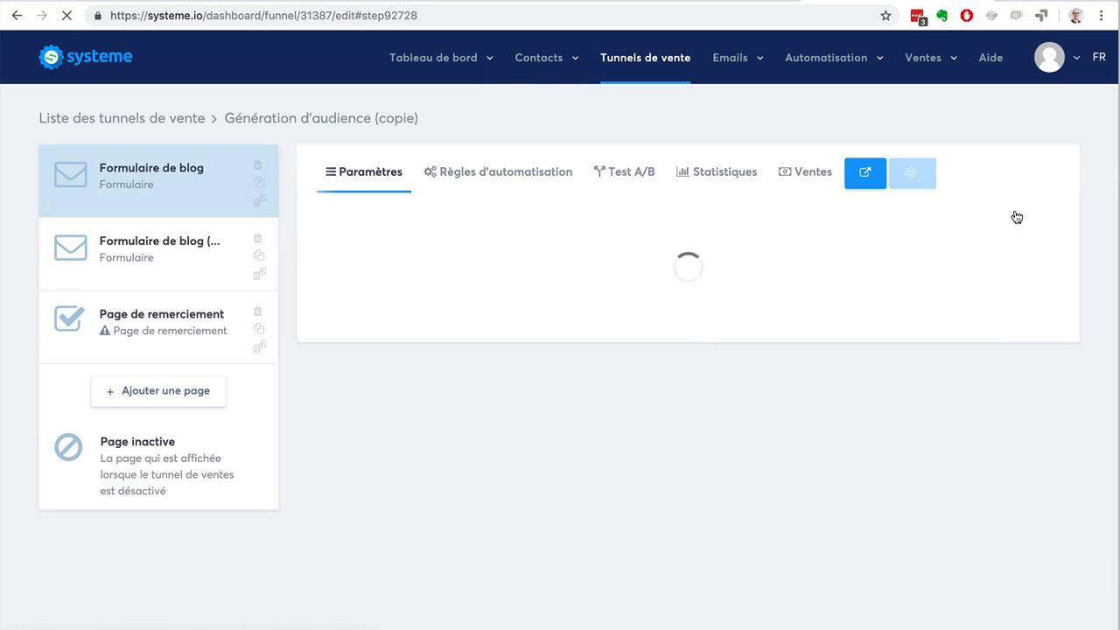
pyautogui.click(638, 57)
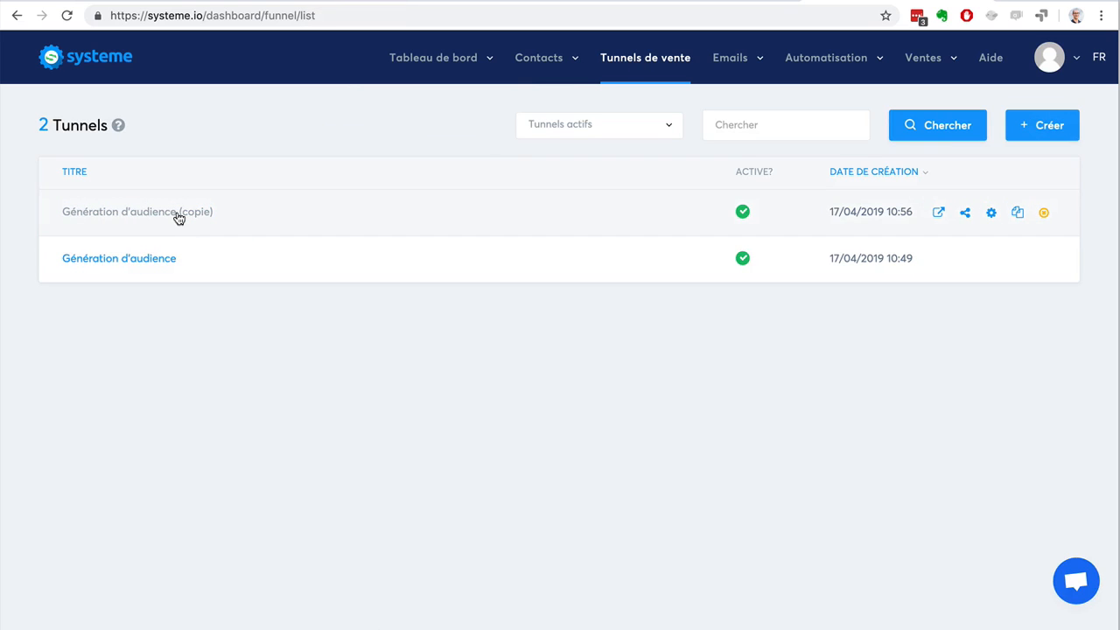
# Preview the "Génération d'audience (copie)" funnel's form, examine its placement between the text paragraphs, and return to the funnel list.
pyautogui.click(939, 212)
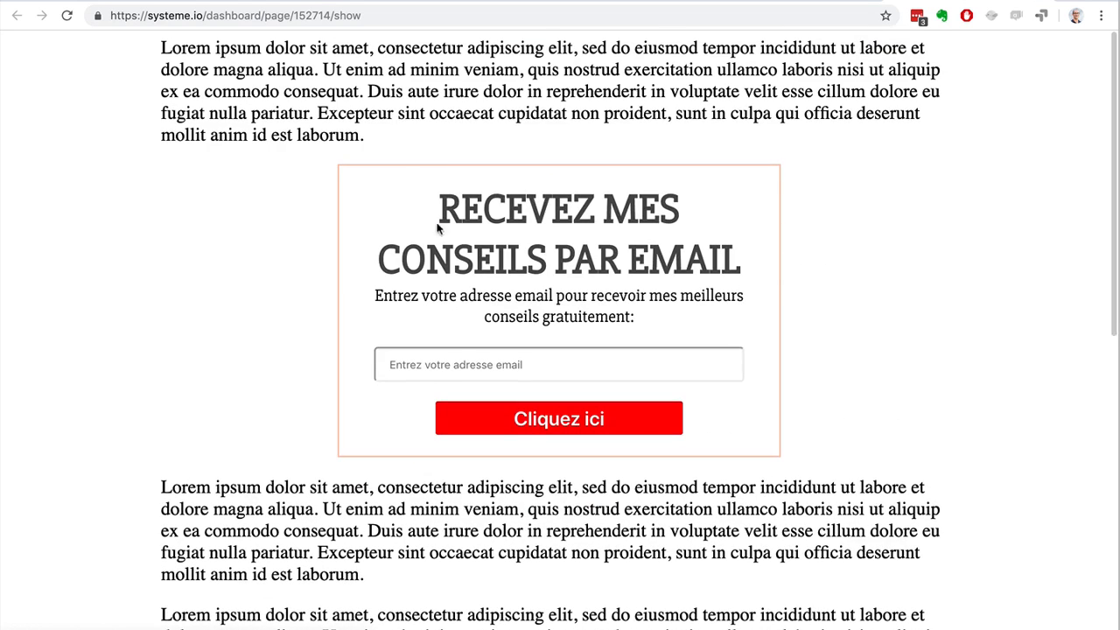
pyautogui.moveTo(221, 53); pyautogui.dragTo(499, 181)
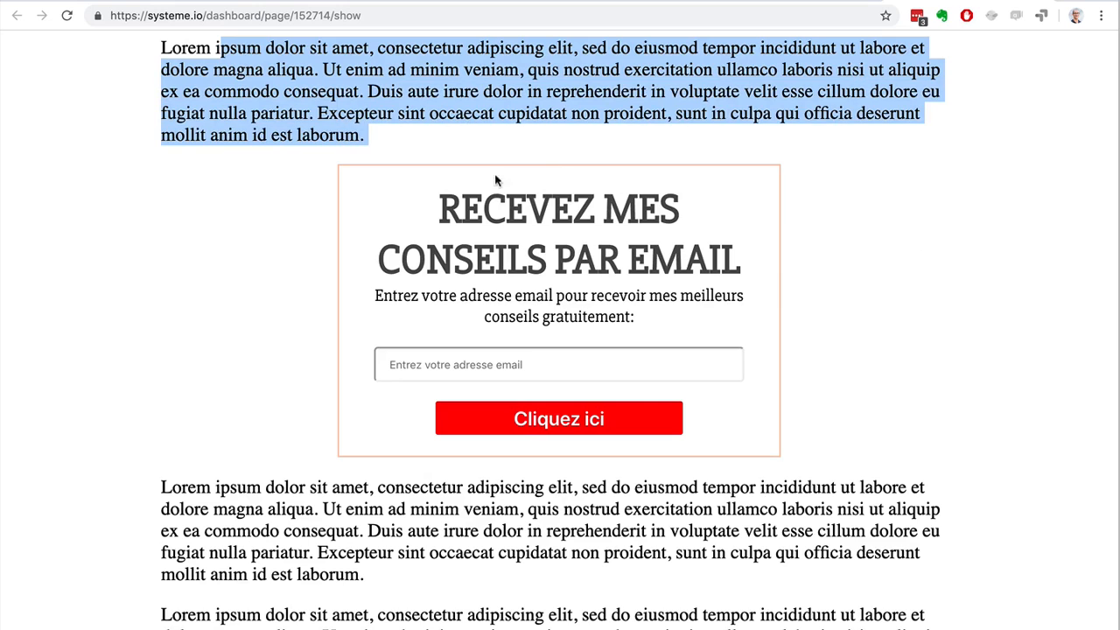
pyautogui.moveTo(215, 489); pyautogui.dragTo(549, 612)
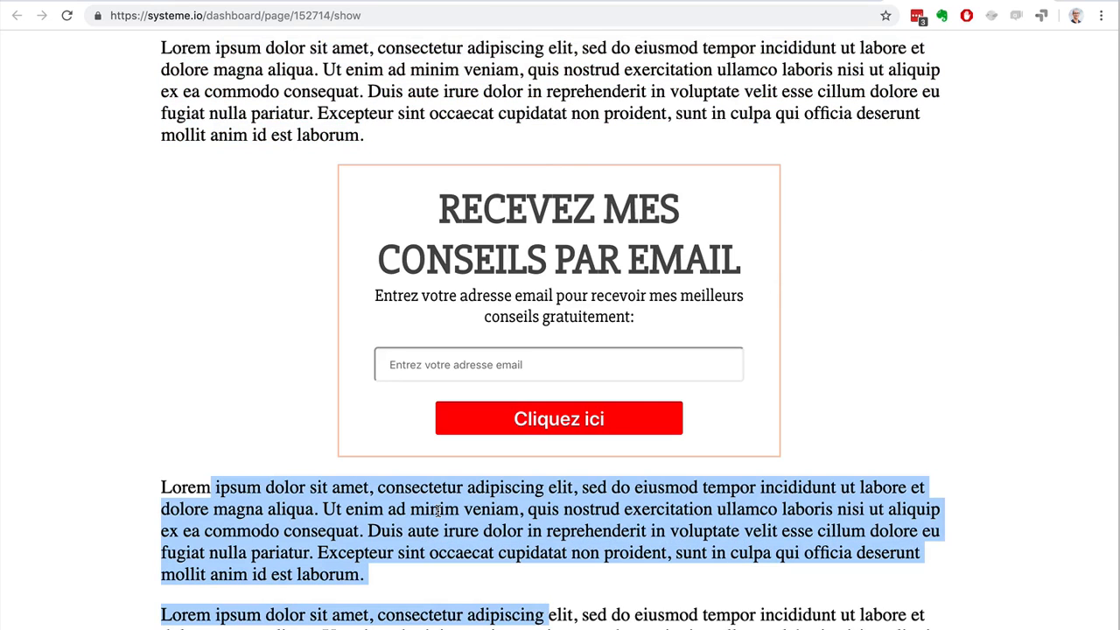
pyautogui.click(897, 29)
pyautogui.click(1041, 1)
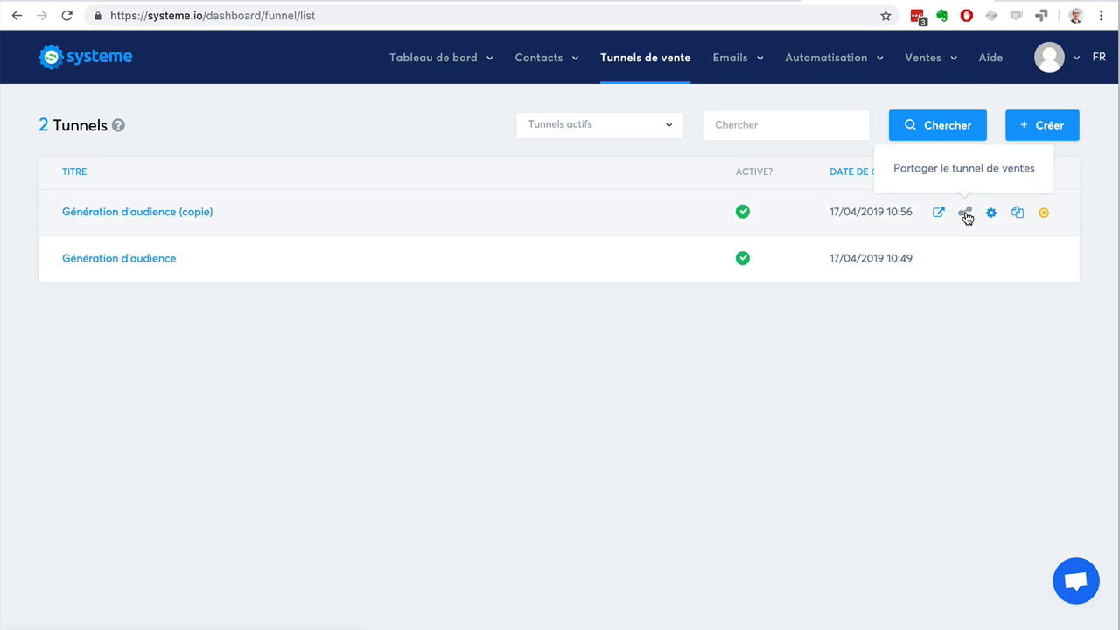
# Copy the share link of the "Génération d'audience (copie)" funnel to the clipboard.
pyautogui.click(965, 214)
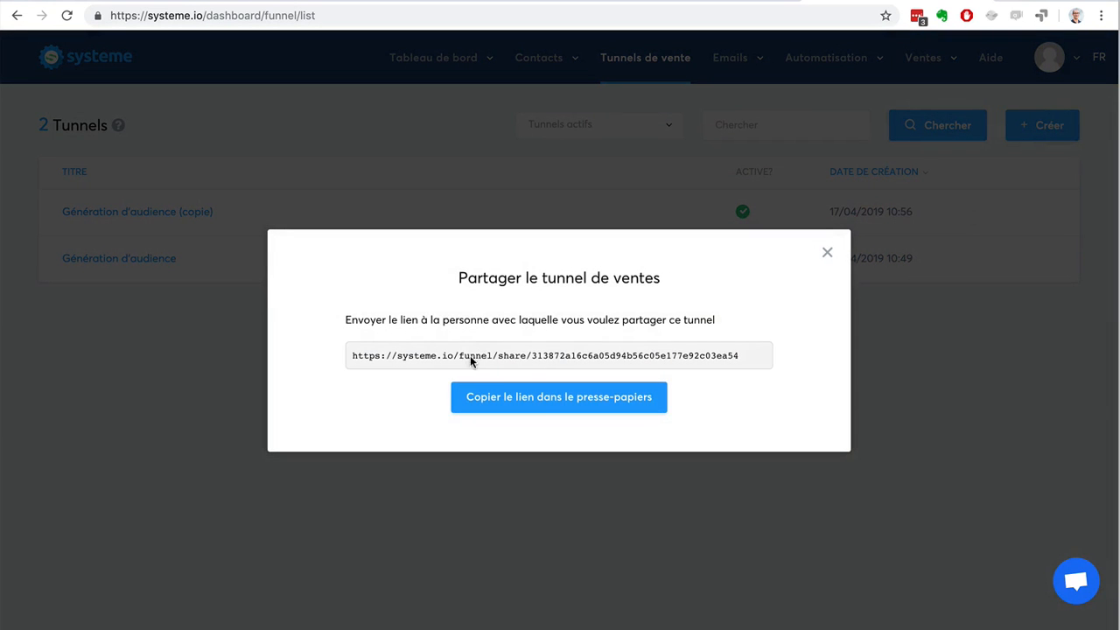
pyautogui.click(503, 398)
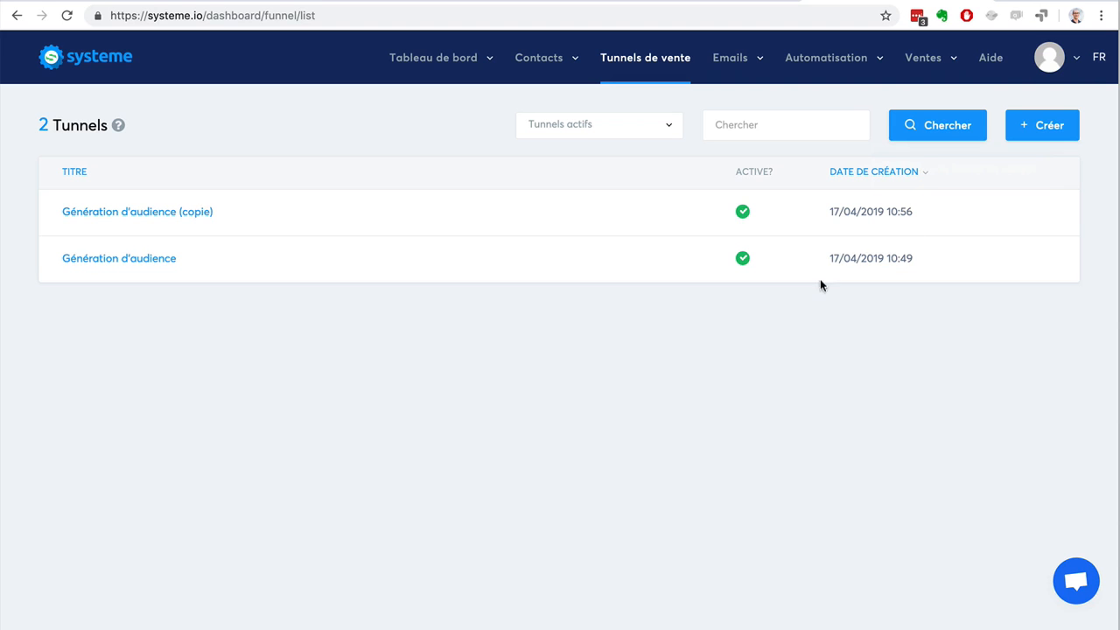
# Deactivate the "Génération d'audience (copie)" funnel and dismiss the notification.
pyautogui.click(1043, 212)
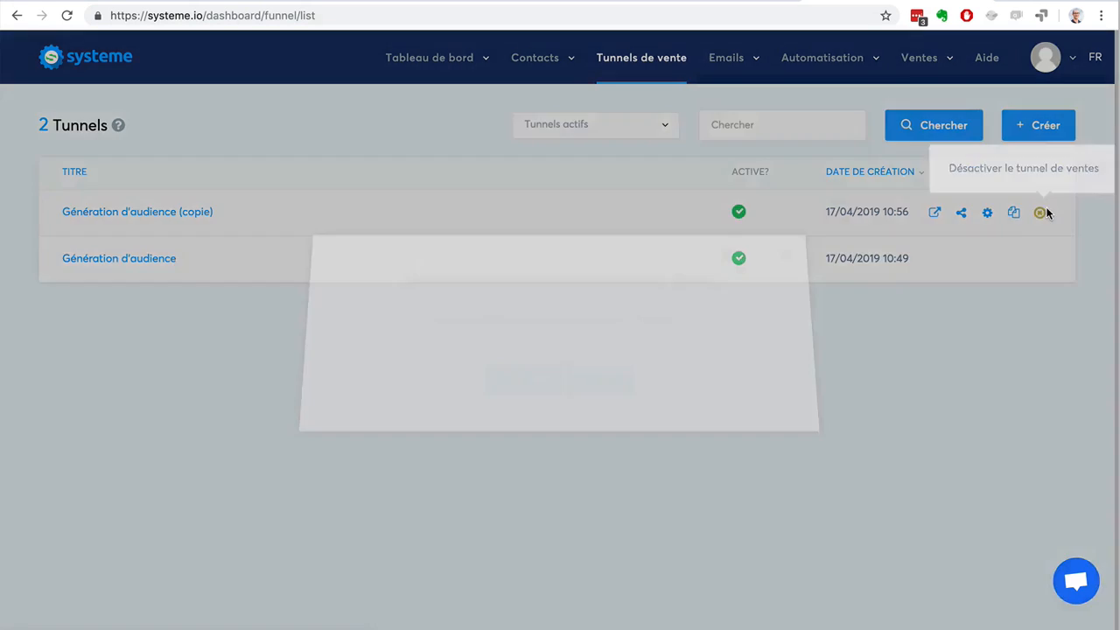
pyautogui.click(530, 386)
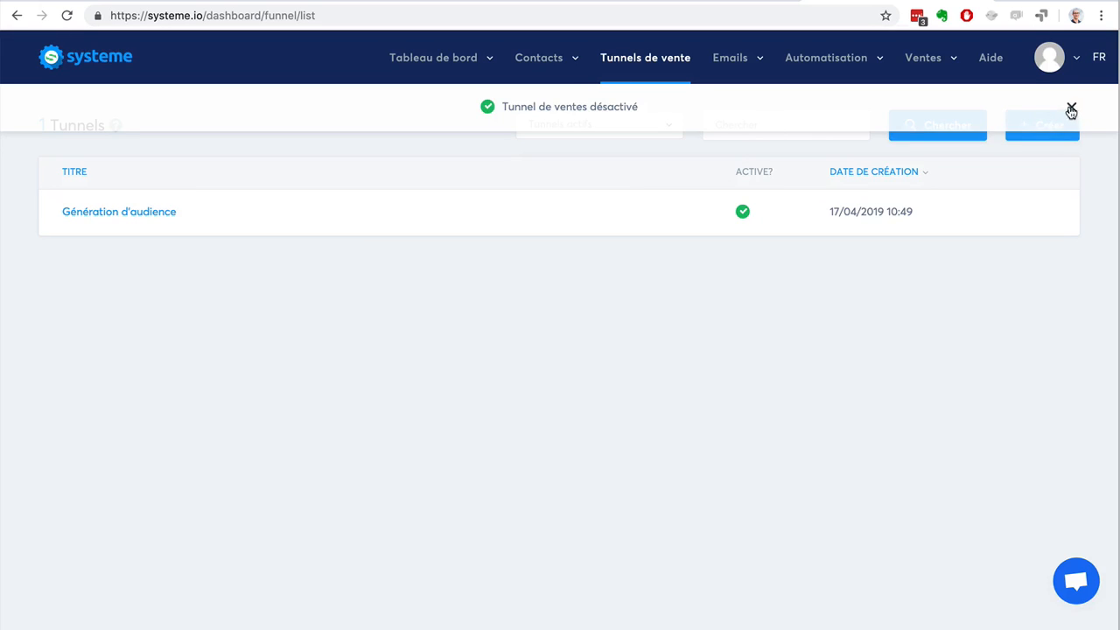
pyautogui.click(1071, 109)
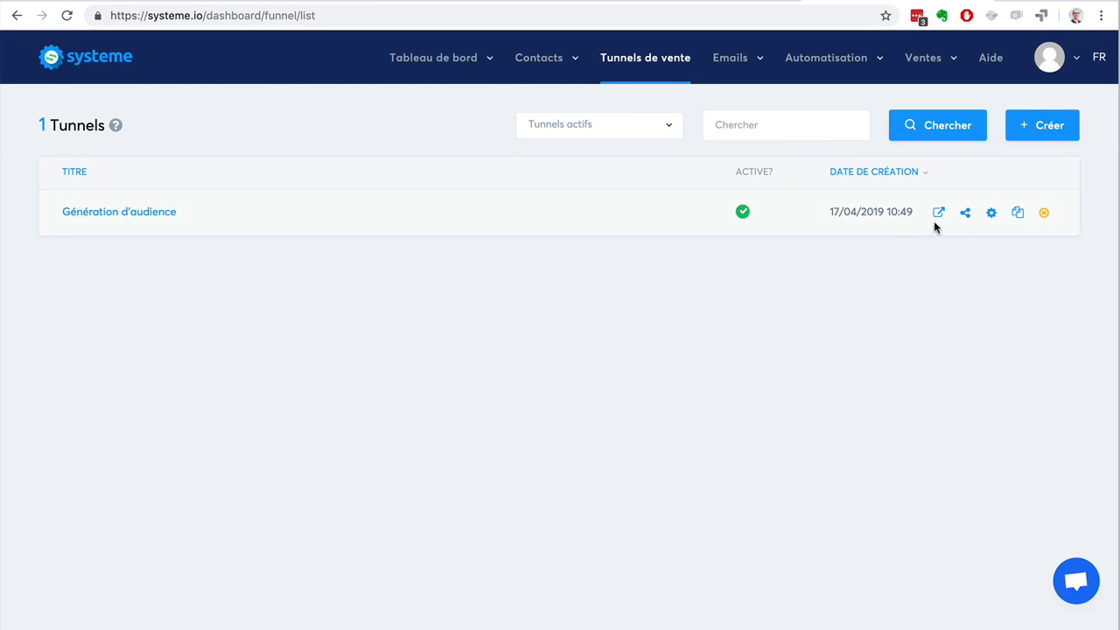
# Filter the funnel list to show all funnels ("Tous les tunnels").
pyautogui.click(643, 138)
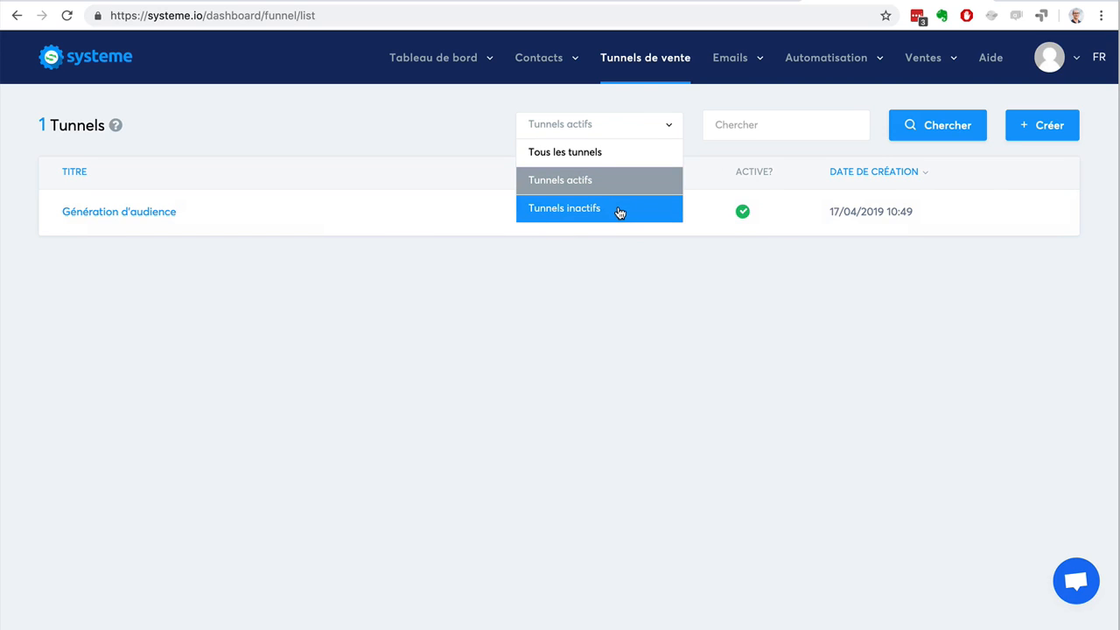
pyautogui.click(598, 152)
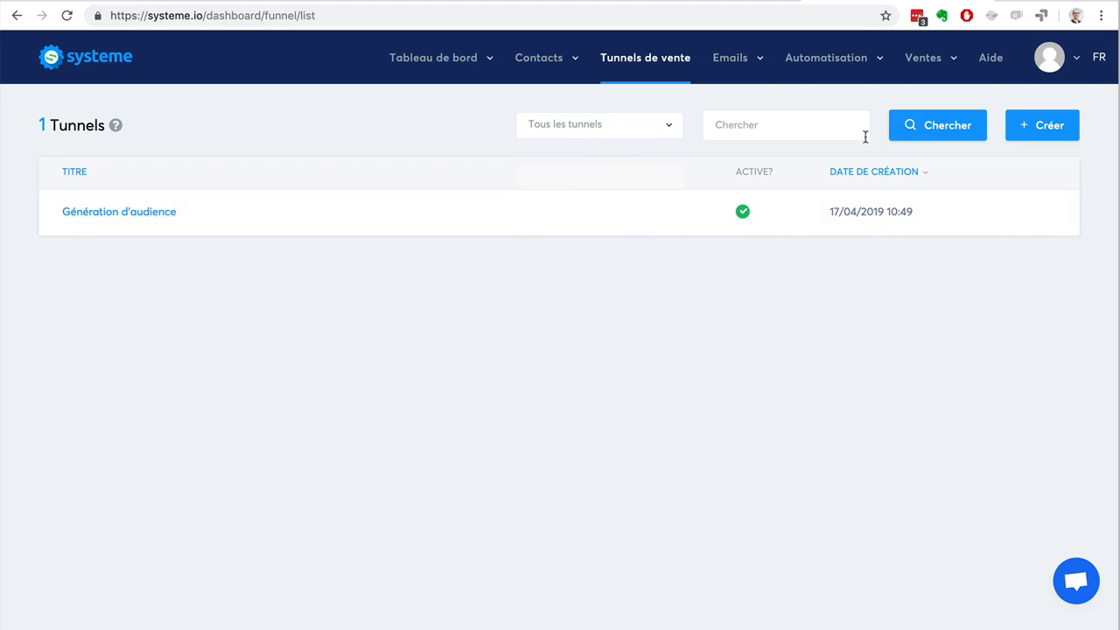
pyautogui.click(928, 134)
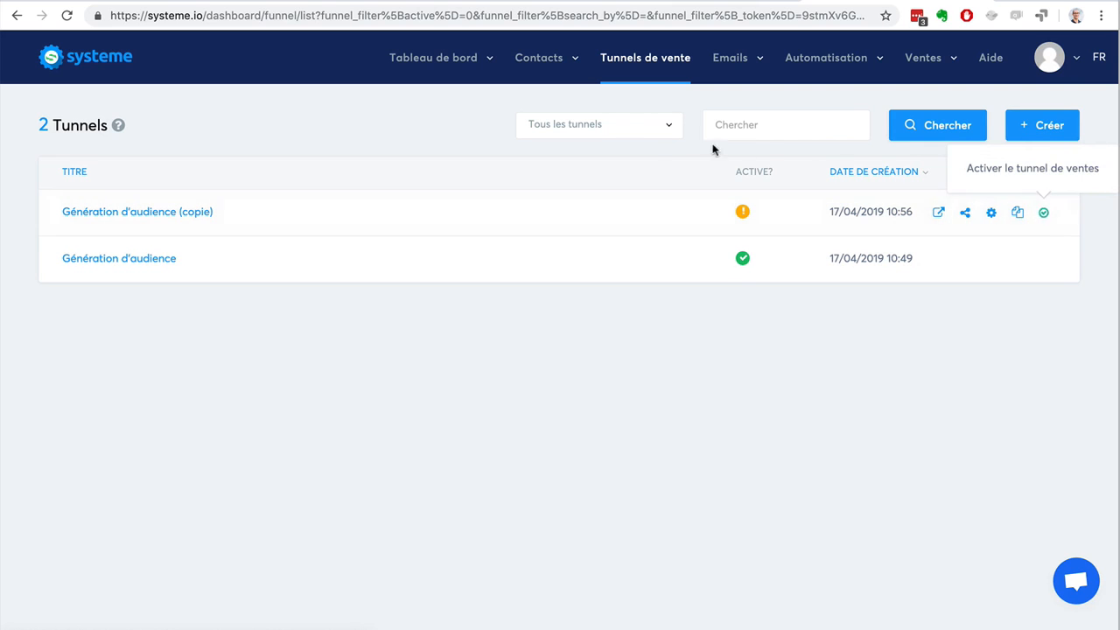
# Filter the funnel list to show only active funnels ("Tunnels actifs").
pyautogui.click(654, 130)
pyautogui.click(622, 182)
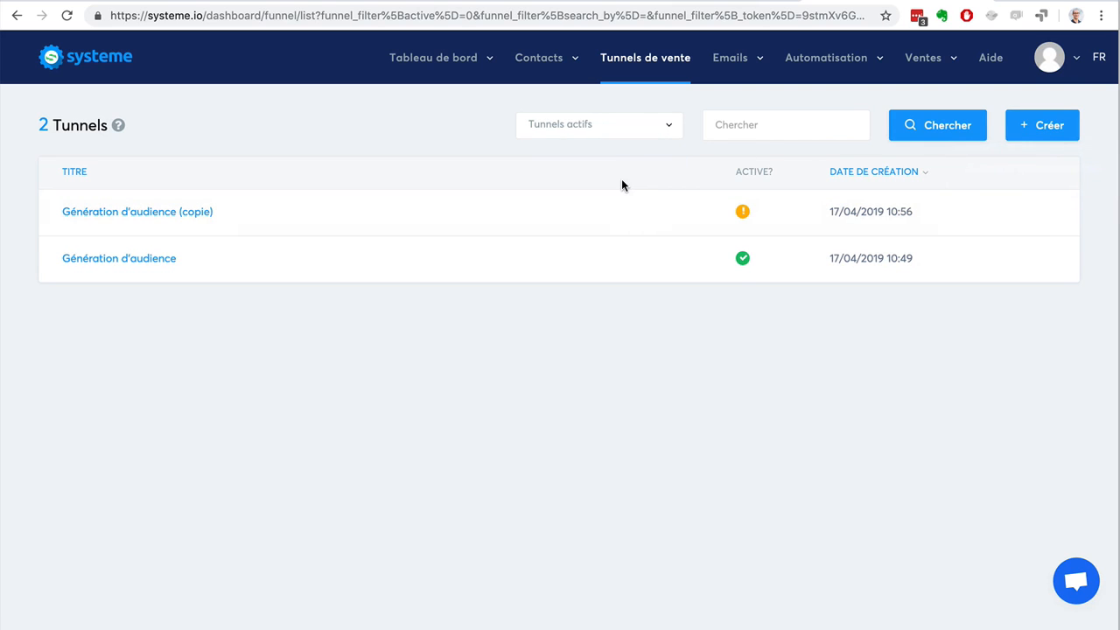
pyautogui.click(914, 136)
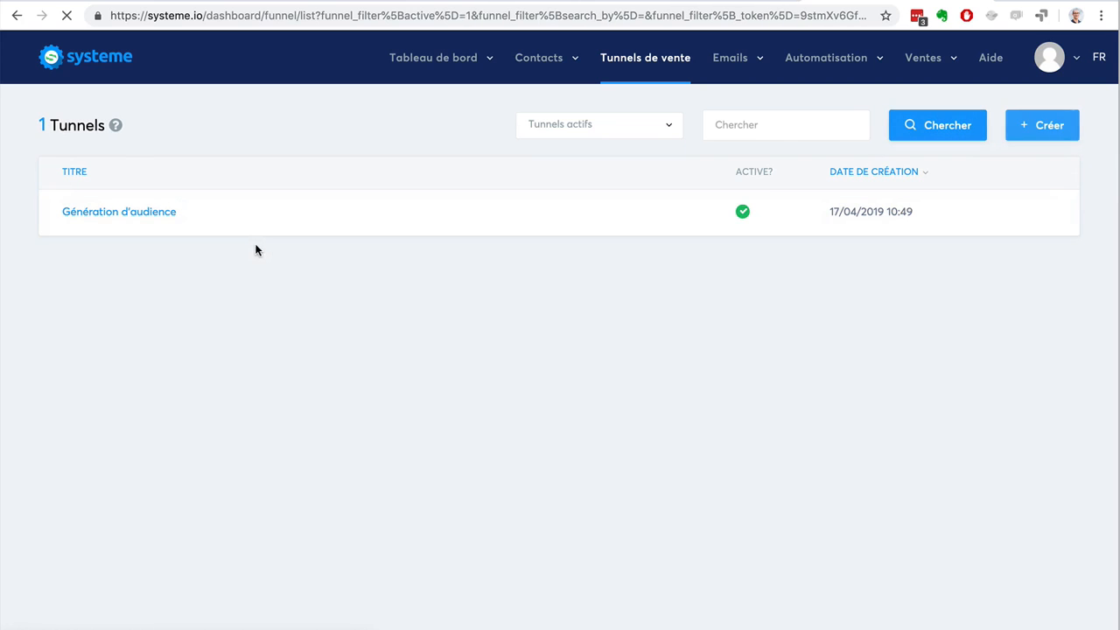
# Open the "Génération d'audience" funnel and delete its duplicated "Formulaire de blog (copie)" step.
pyautogui.click(141, 212)
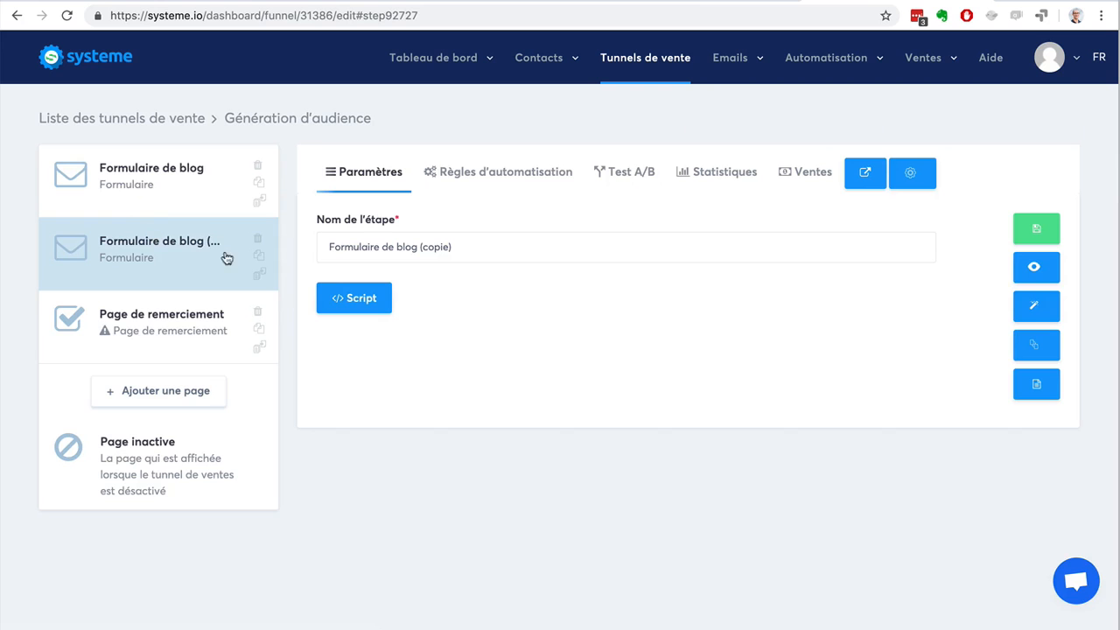
pyautogui.click(257, 238)
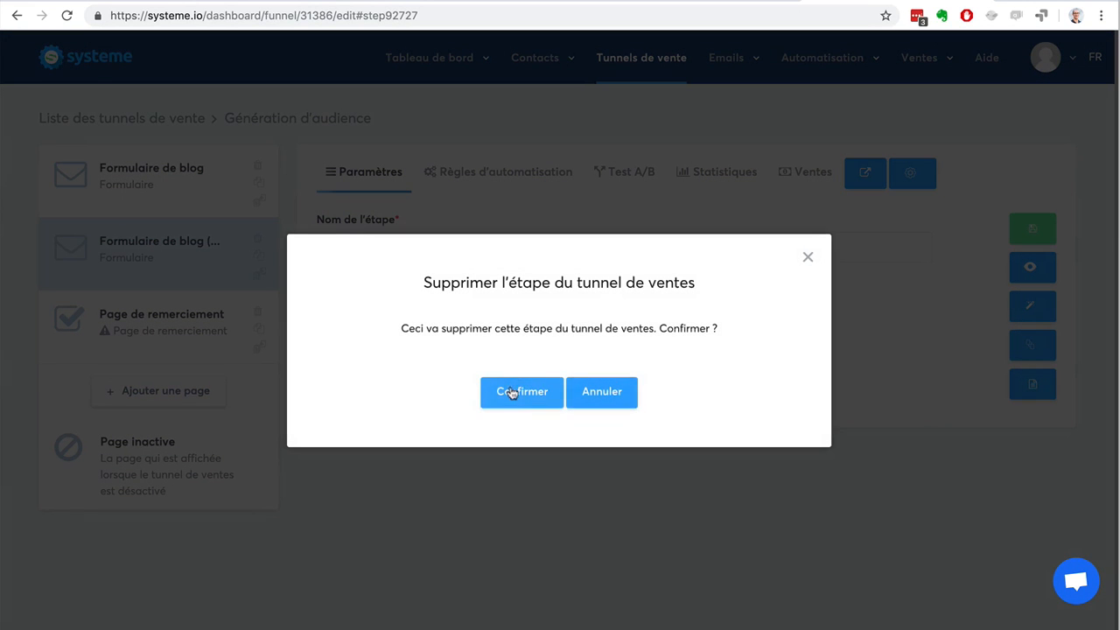
pyautogui.click(512, 390)
# Apply the "Page de confirmation opt-in" template to the "Page de remerciement" step.
pyautogui.click(131, 257)
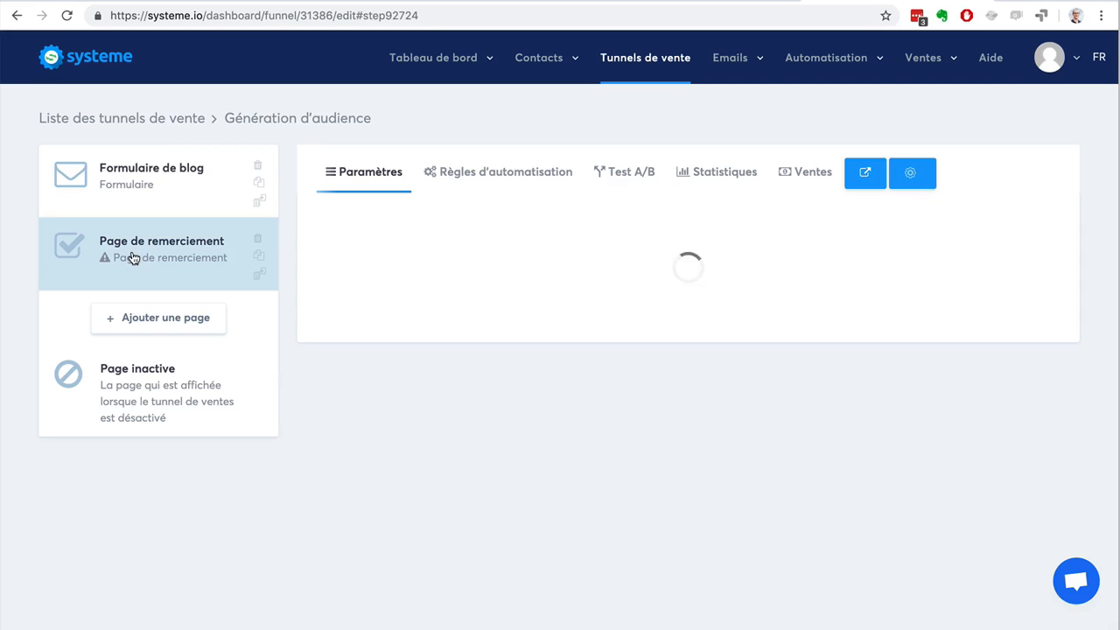
pyautogui.moveTo(638, 302)
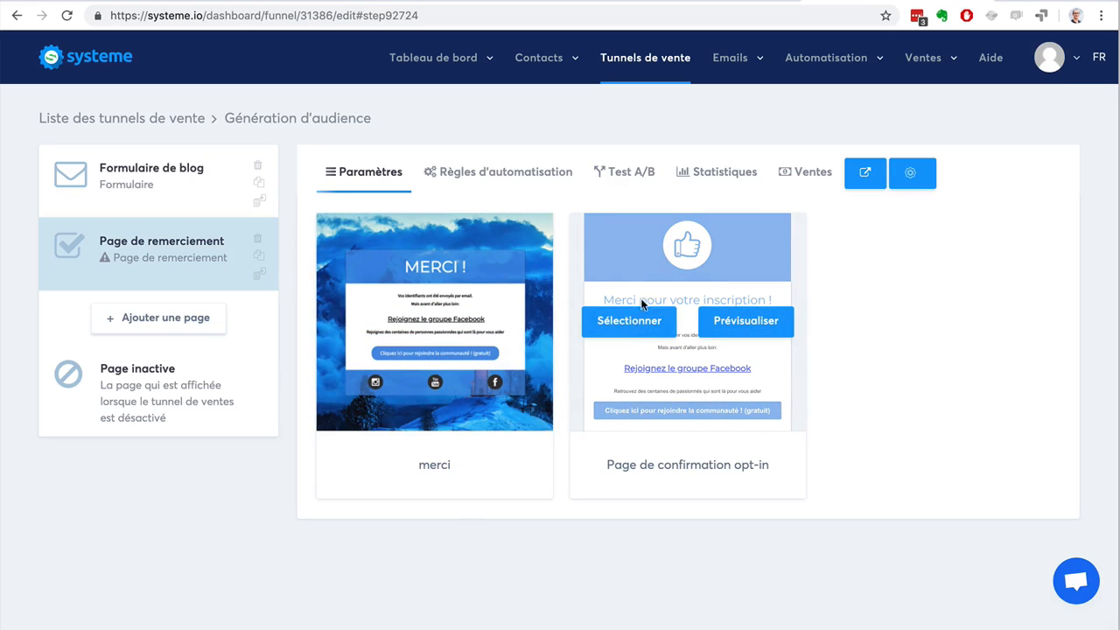
pyautogui.click(643, 321)
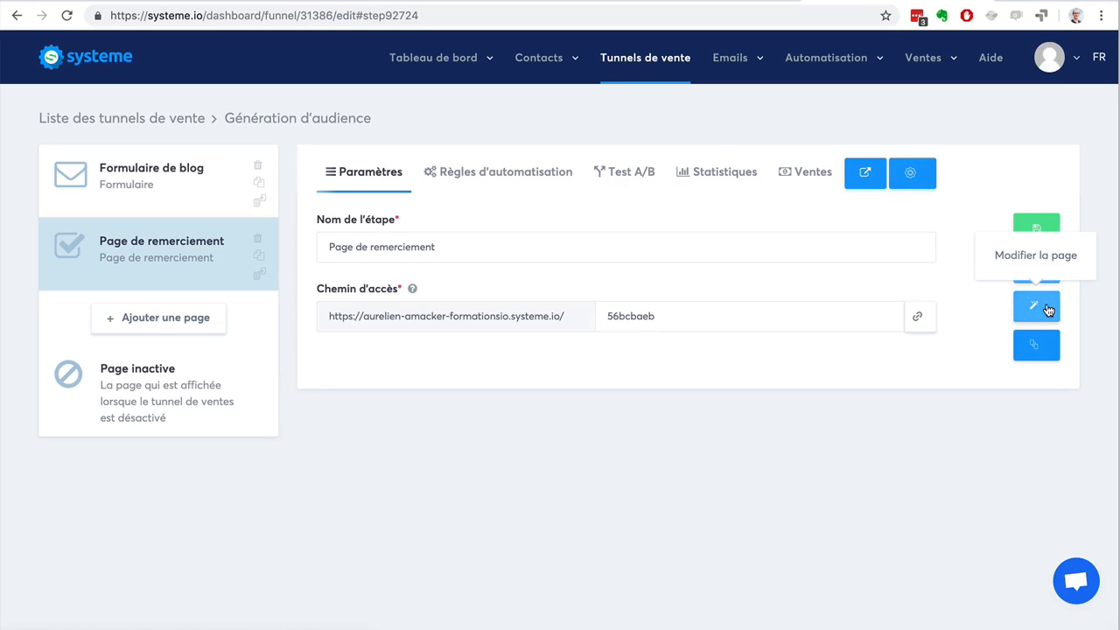
# Open the thank-you page in the page editor and widen its central content column on both sides.
pyautogui.click(1047, 309)
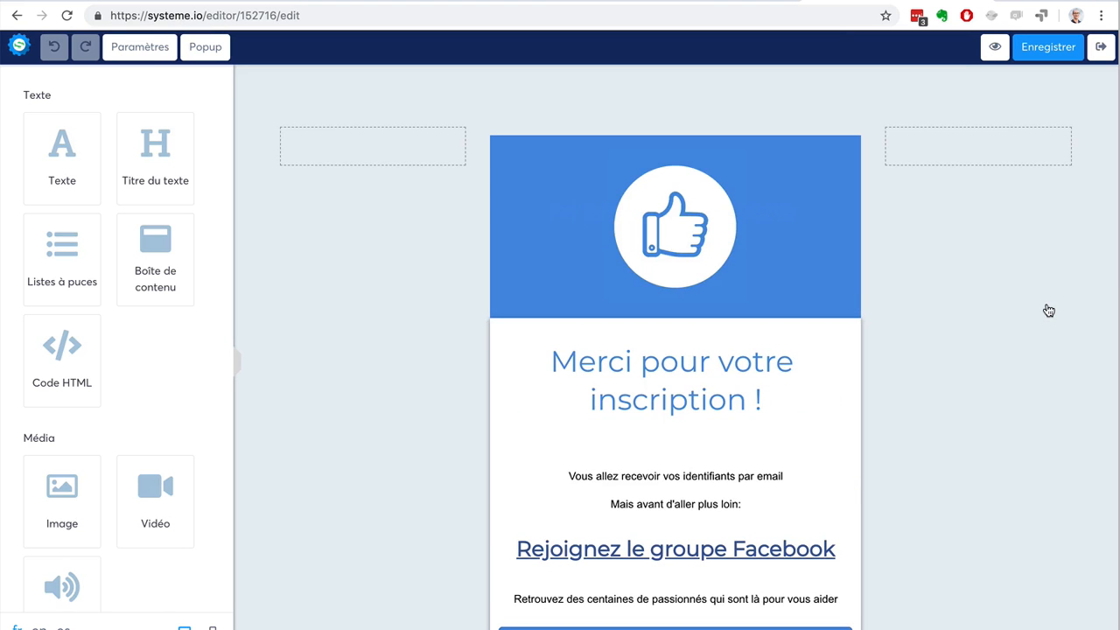
pyautogui.click(1044, 49)
pyautogui.moveTo(878, 432); pyautogui.dragTo(951, 440)
pyautogui.click(453, 377)
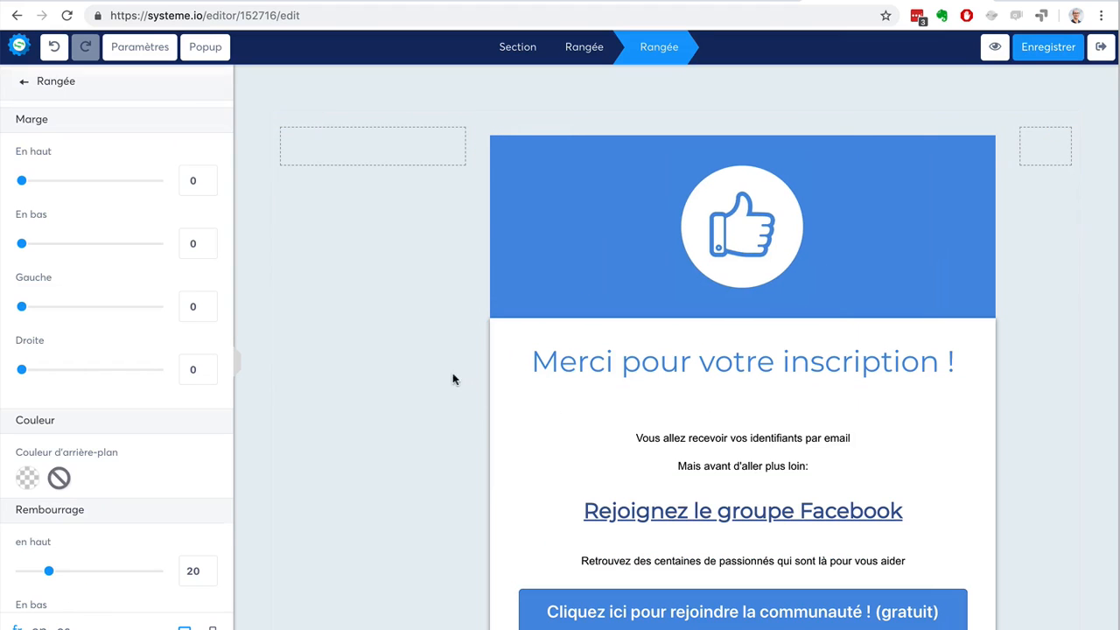
pyautogui.click(445, 302)
pyautogui.moveTo(475, 402); pyautogui.dragTo(400, 407)
pyautogui.click(398, 406)
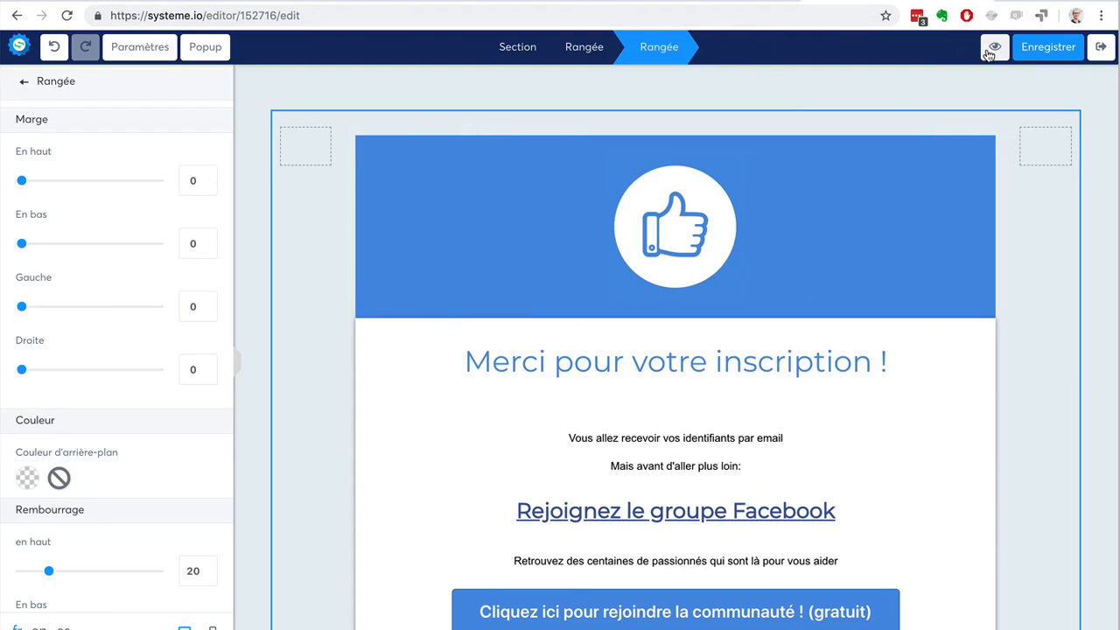
# Set the text size of the "Vous allez recevoir vos identifiants par email" paragraph block to 21 and leave the editor.
pyautogui.click(726, 453)
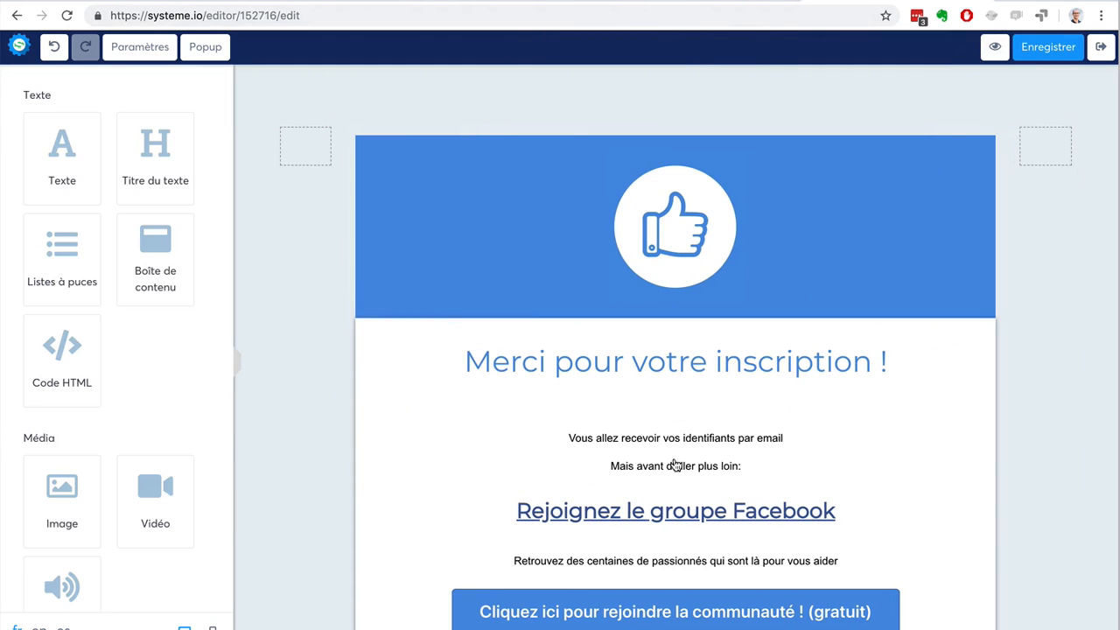
pyautogui.click(799, 418)
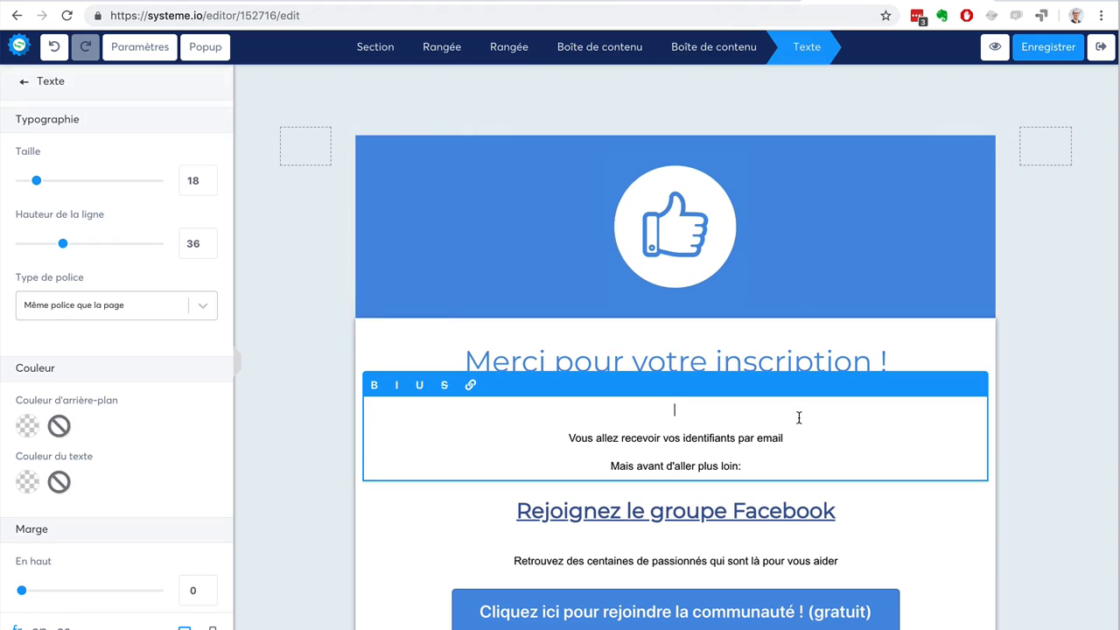
pyautogui.keyDown('shift'); pyautogui.click(742, 461); pyautogui.keyUp('shift')
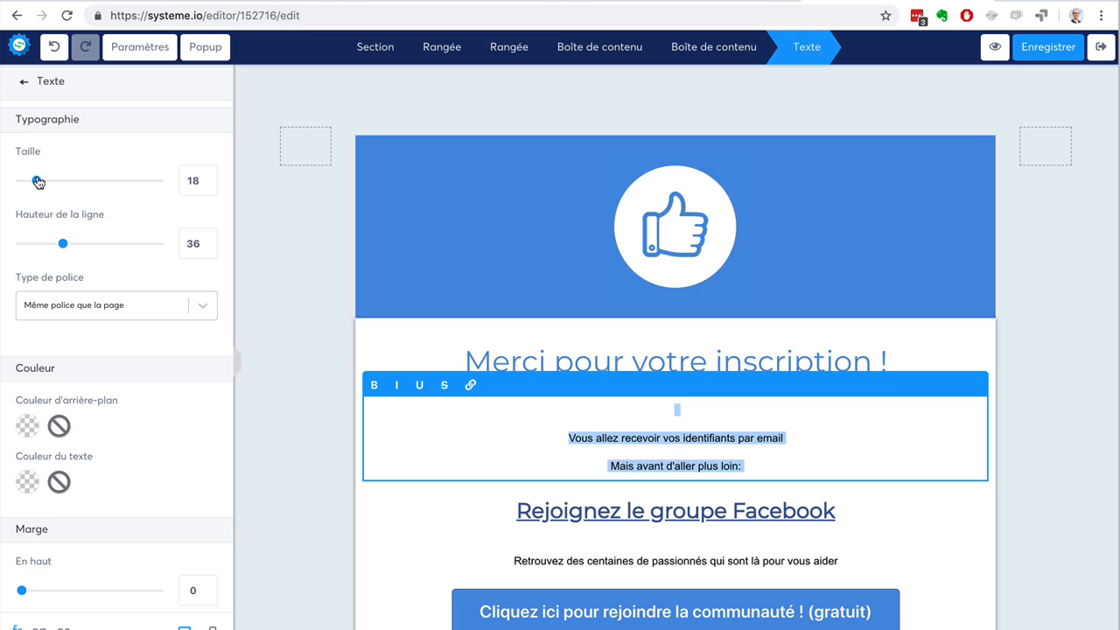
pyautogui.moveTo(36, 181); pyautogui.dragTo(41, 181)
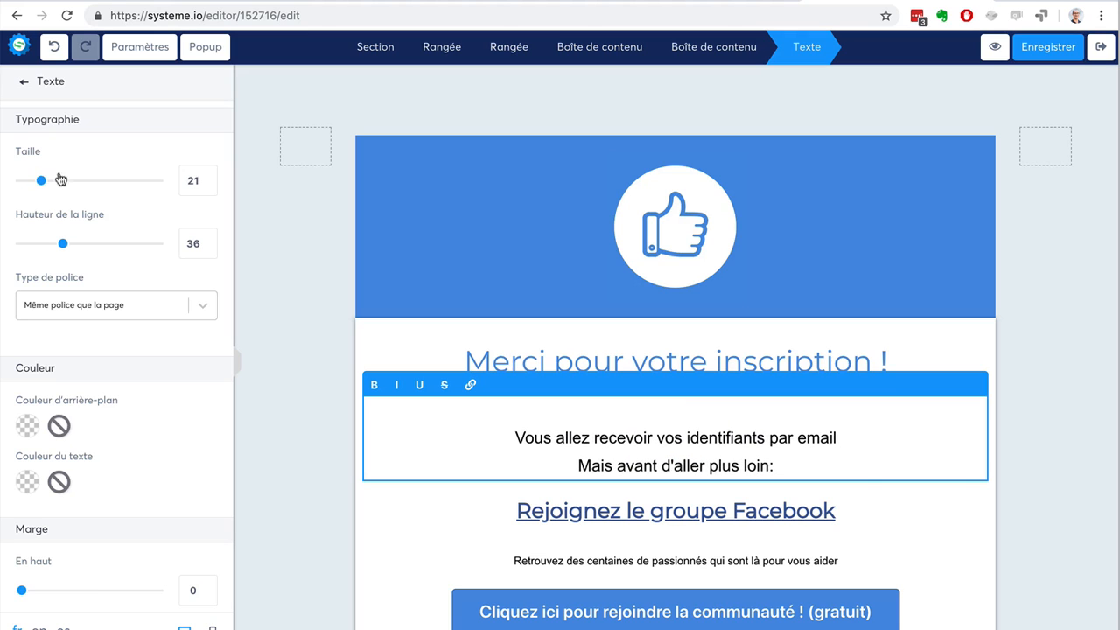
pyautogui.click(274, 165)
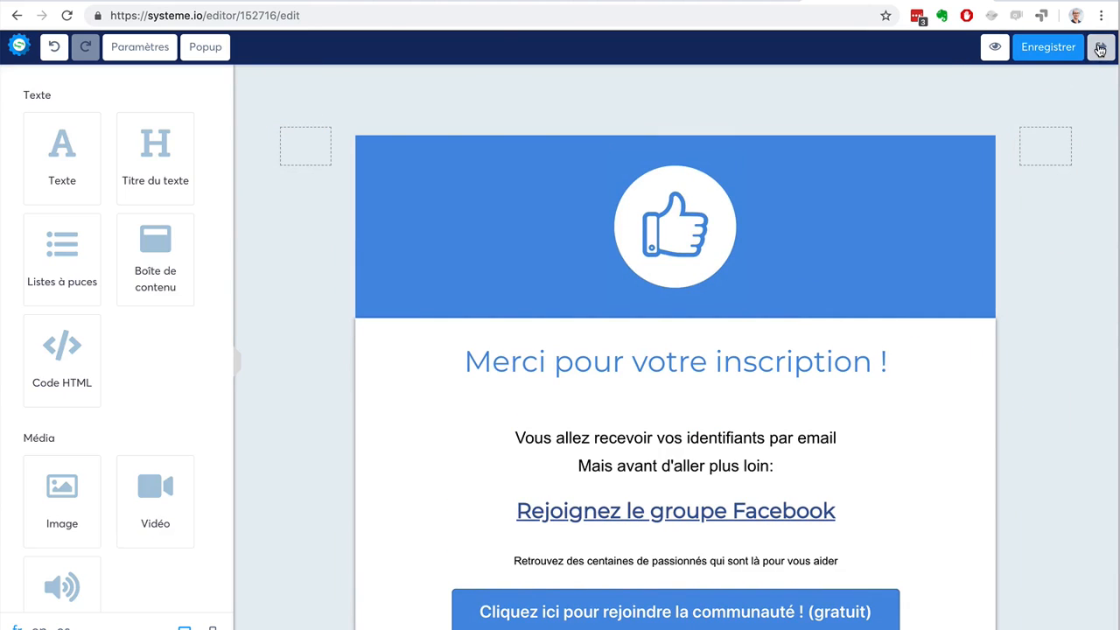
pyautogui.click(1100, 49)
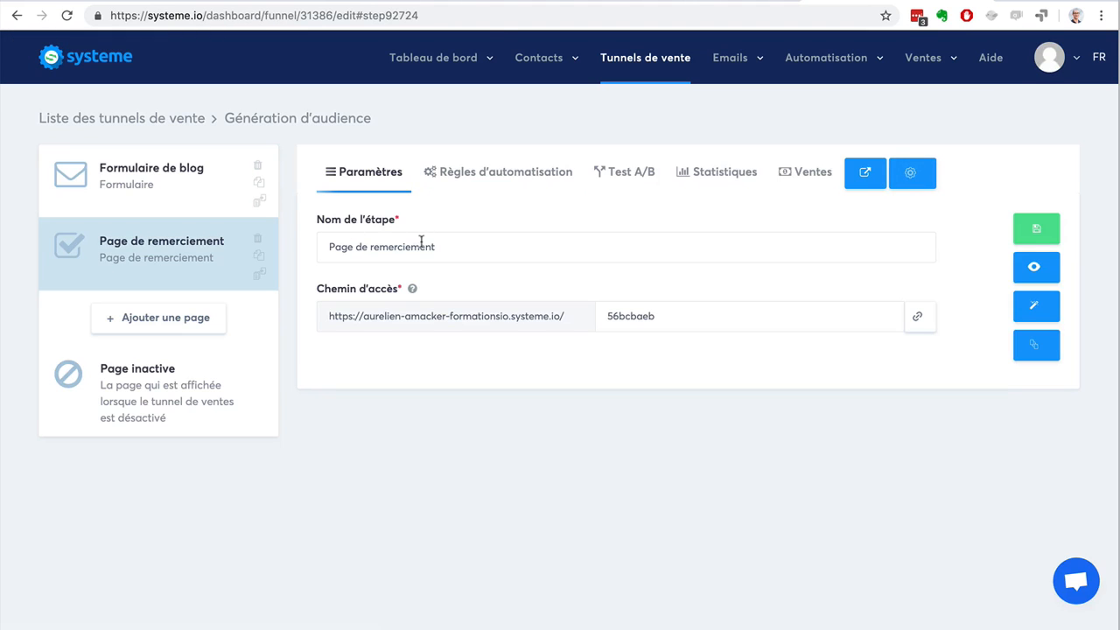
# Reopen the thank-you page in the editor, set its metadata title to "Merci pour votre inscription", save and exit.
pyautogui.moveTo(460, 247); pyautogui.dragTo(308, 245)
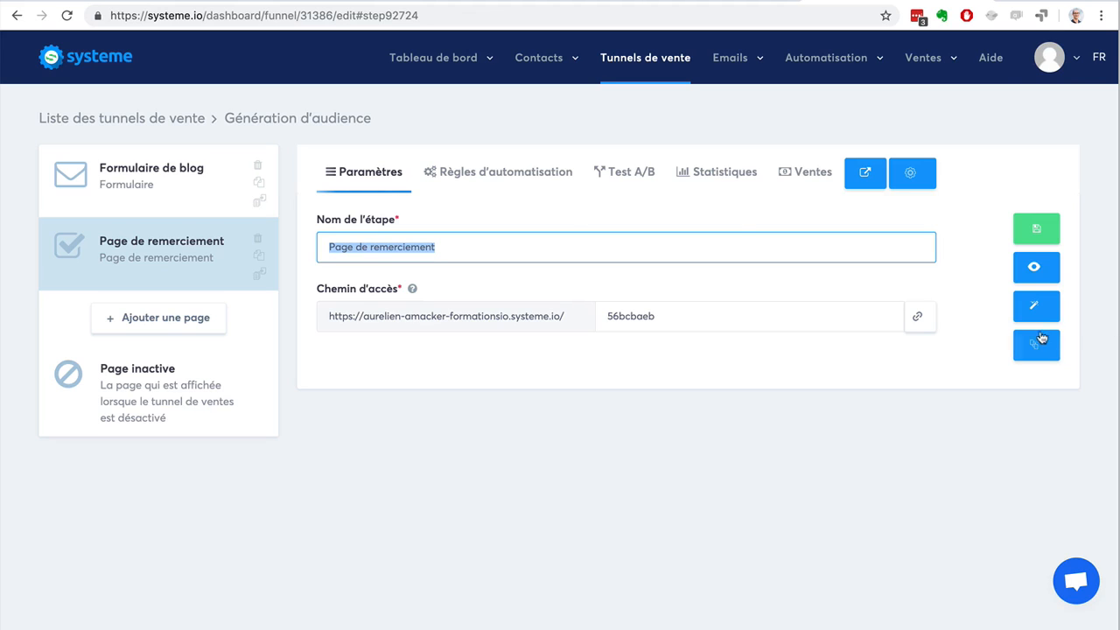
pyautogui.click(1035, 305)
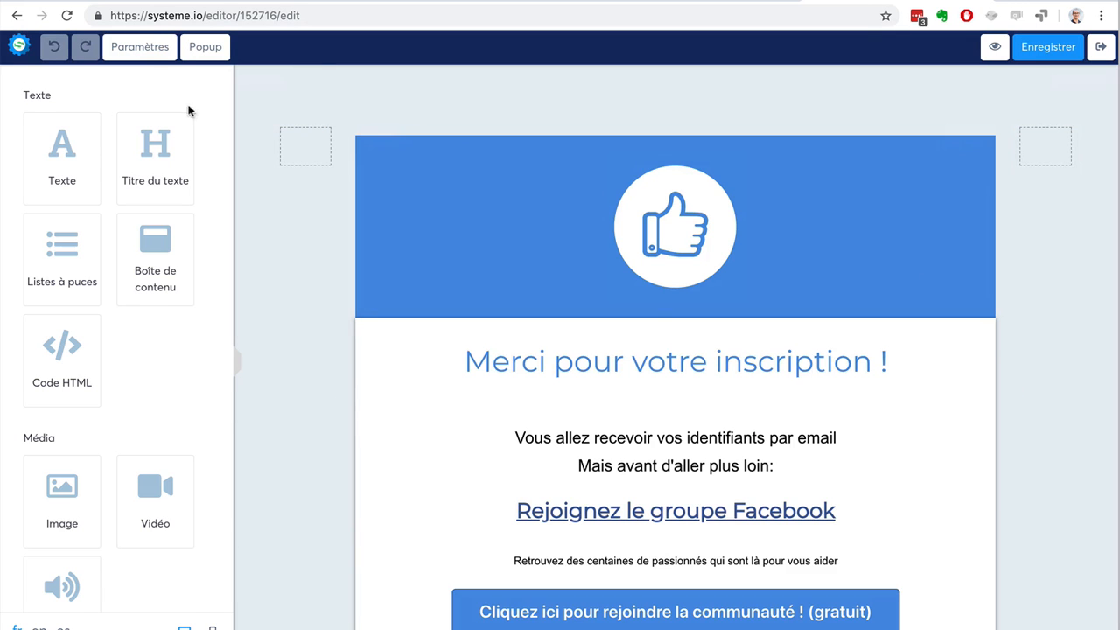
pyautogui.click(133, 51)
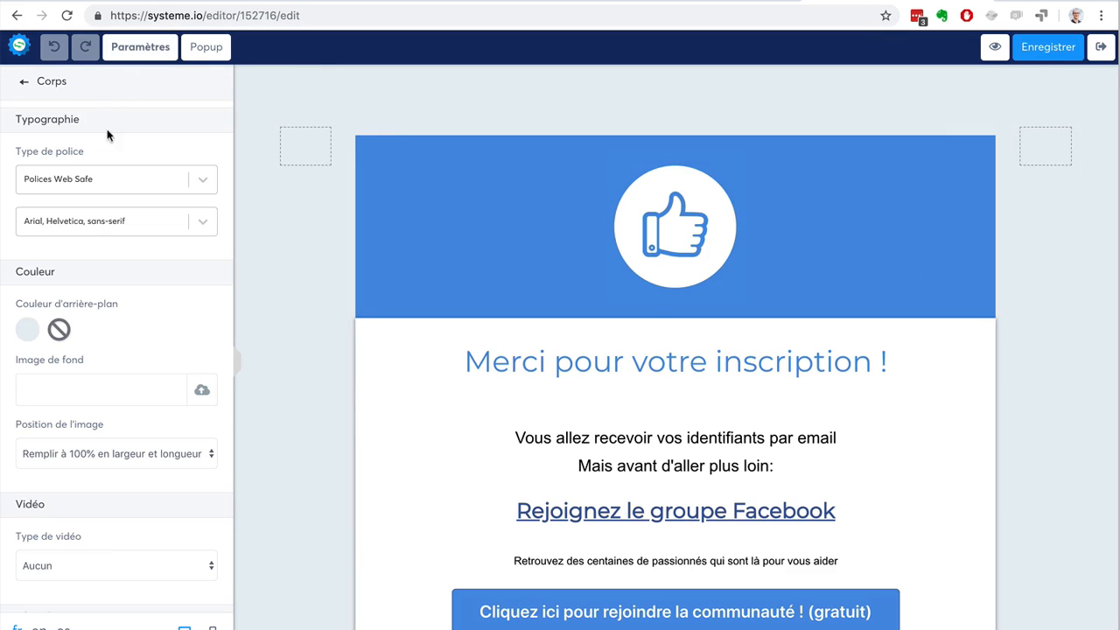
pyautogui.scroll(-1, 91, 204)
pyautogui.scroll(-5, 91, 204)
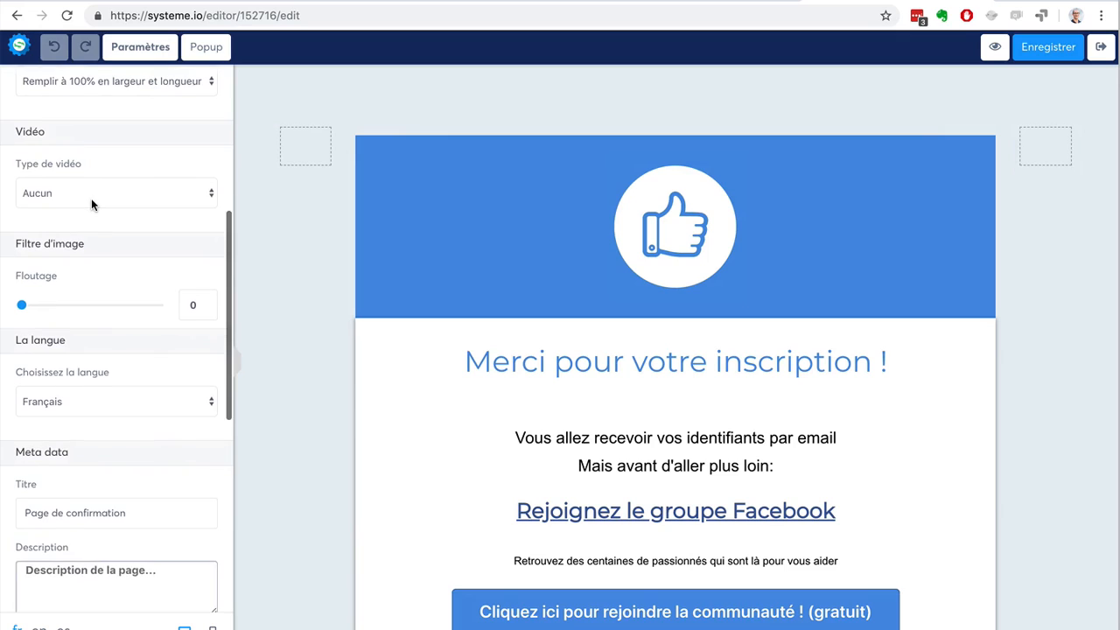
pyautogui.scroll(-4, 91, 205)
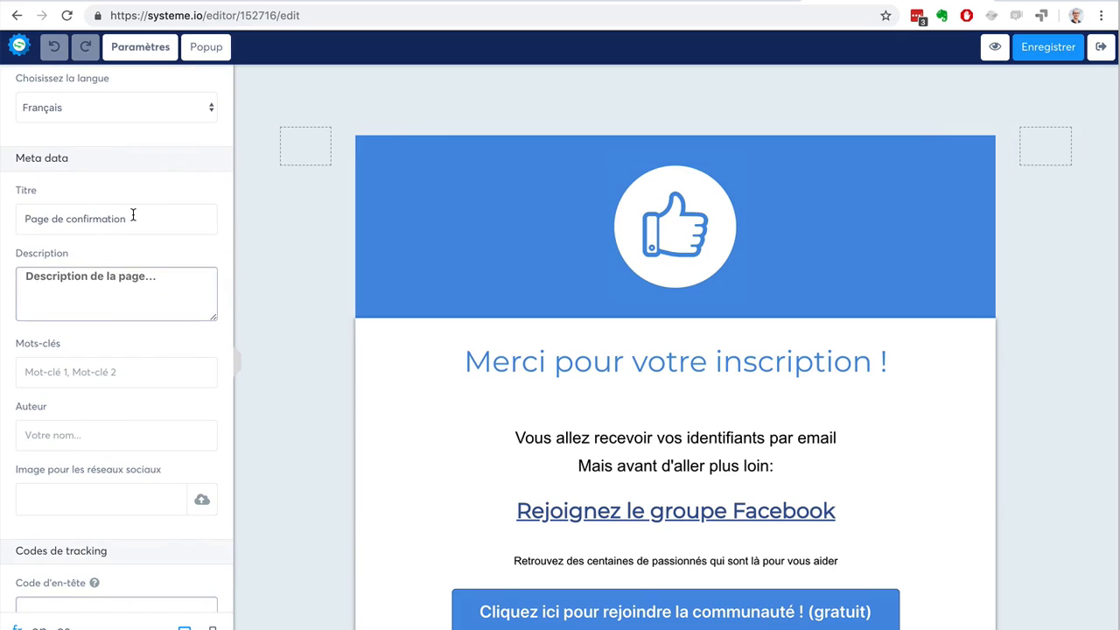
pyautogui.moveTo(133, 216); pyautogui.dragTo(31, 212)
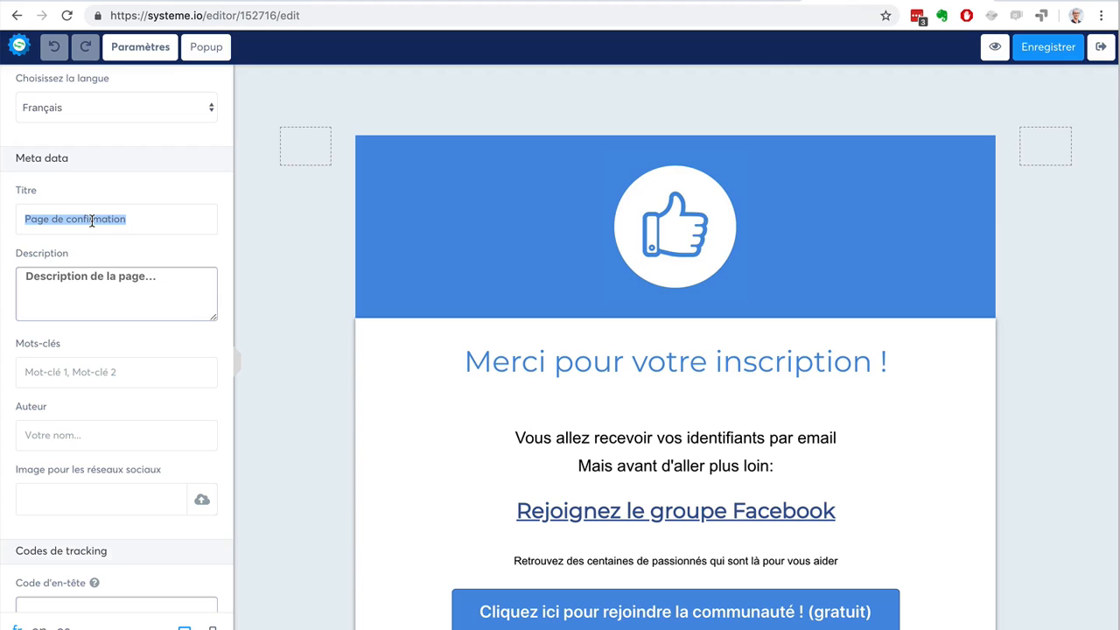
pyautogui.write('Merci pour vo')
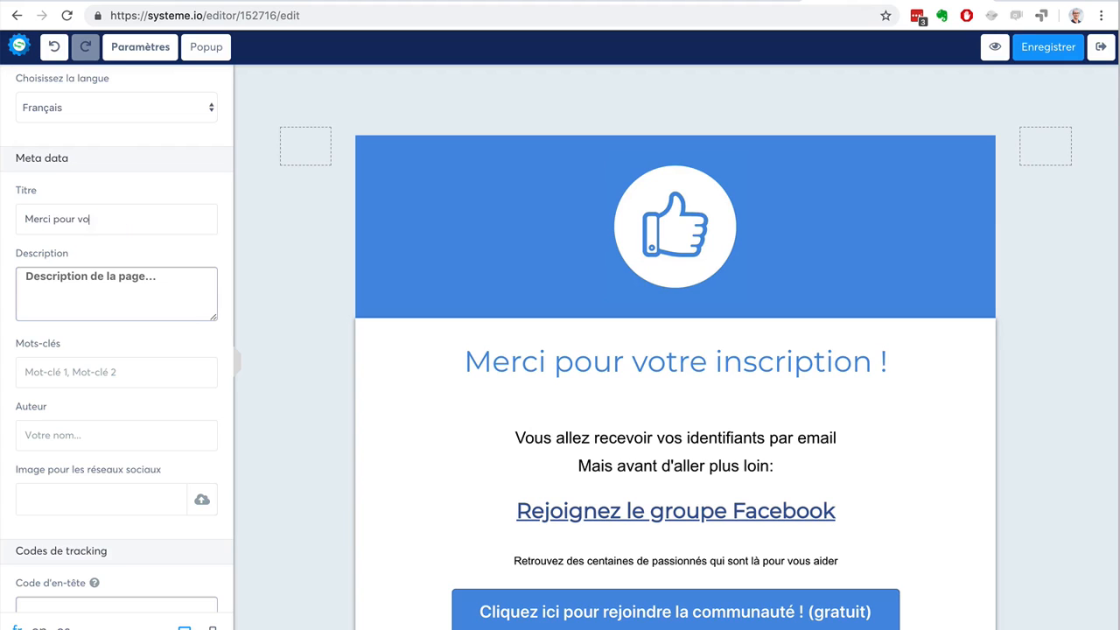
pyautogui.write('tre inscription')
pyautogui.click(123, 292)
pyautogui.click(1048, 47)
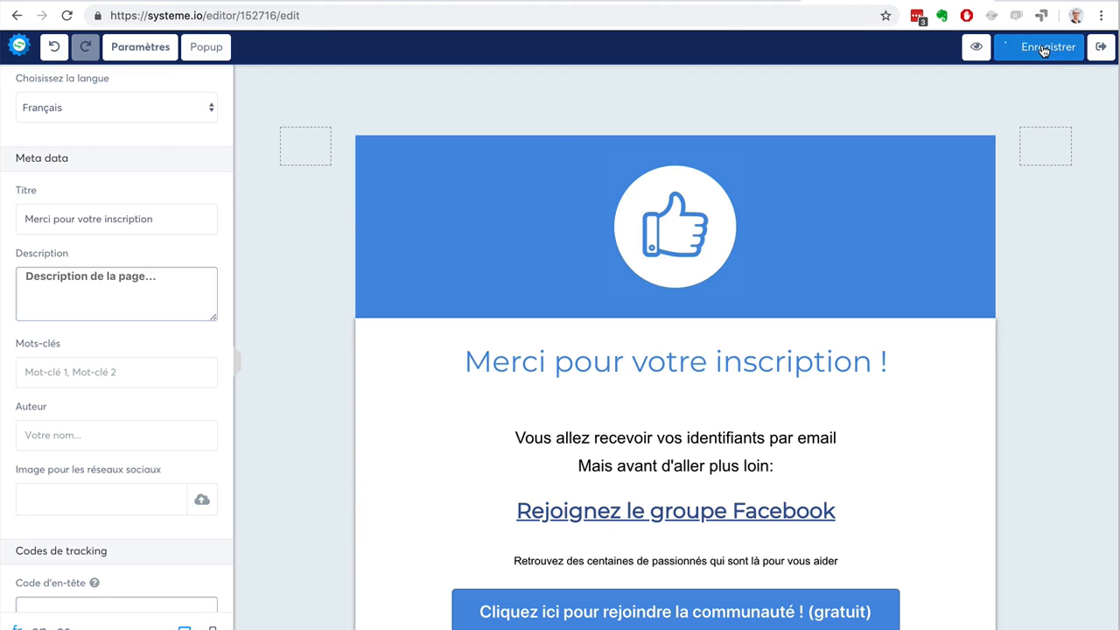
pyautogui.click(1099, 49)
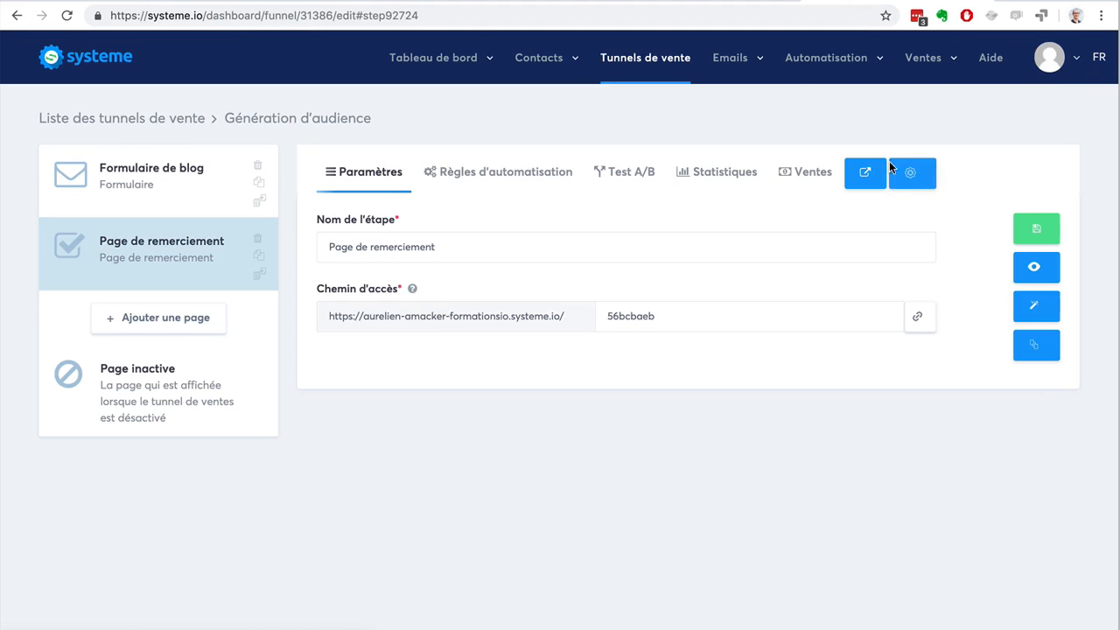
# Preview the thank-you page with its browser title and return to the funnel's step settings.
pyautogui.click(1036, 268)
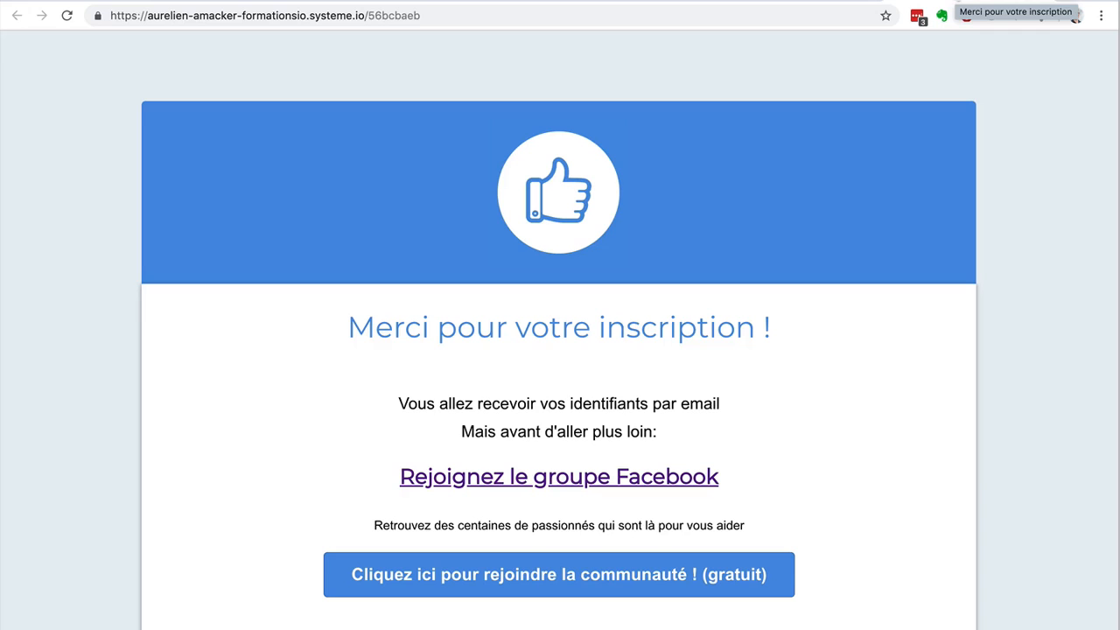
pyautogui.click(787, 1)
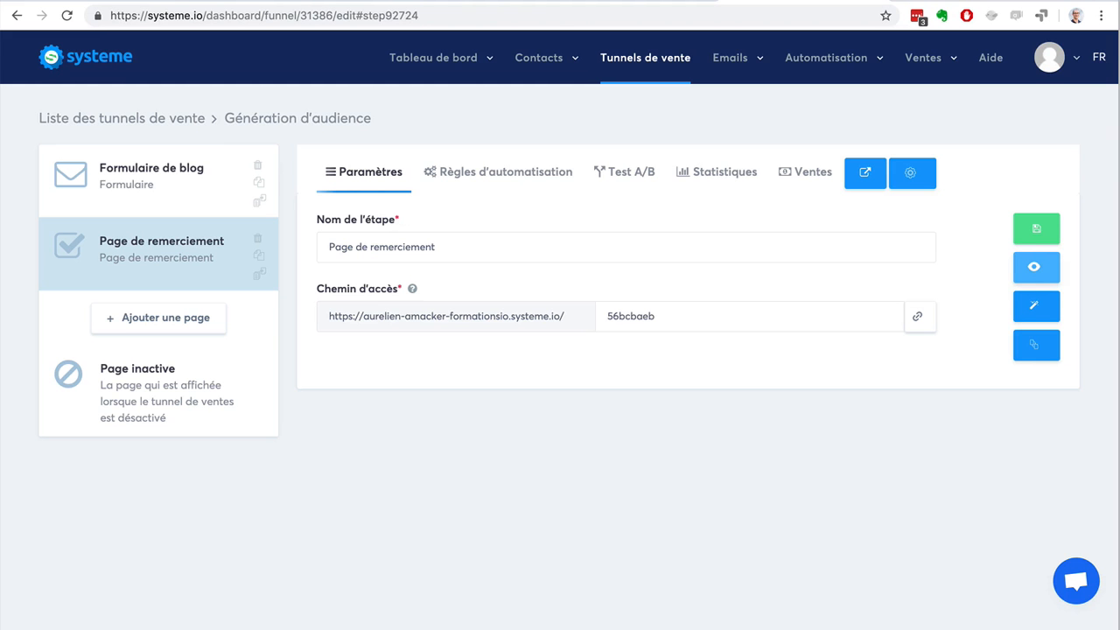
# Reopen the "Génération d'audience" funnel from the funnel list, examine its inactive page in the editor, and exit.
pyautogui.click(667, 61)
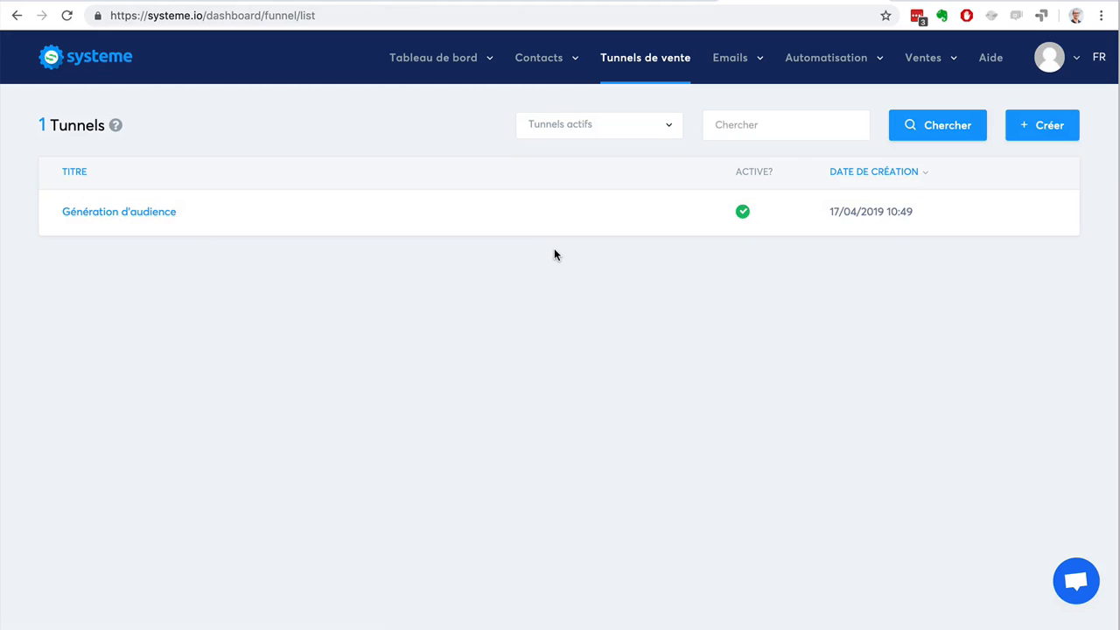
pyautogui.click(125, 212)
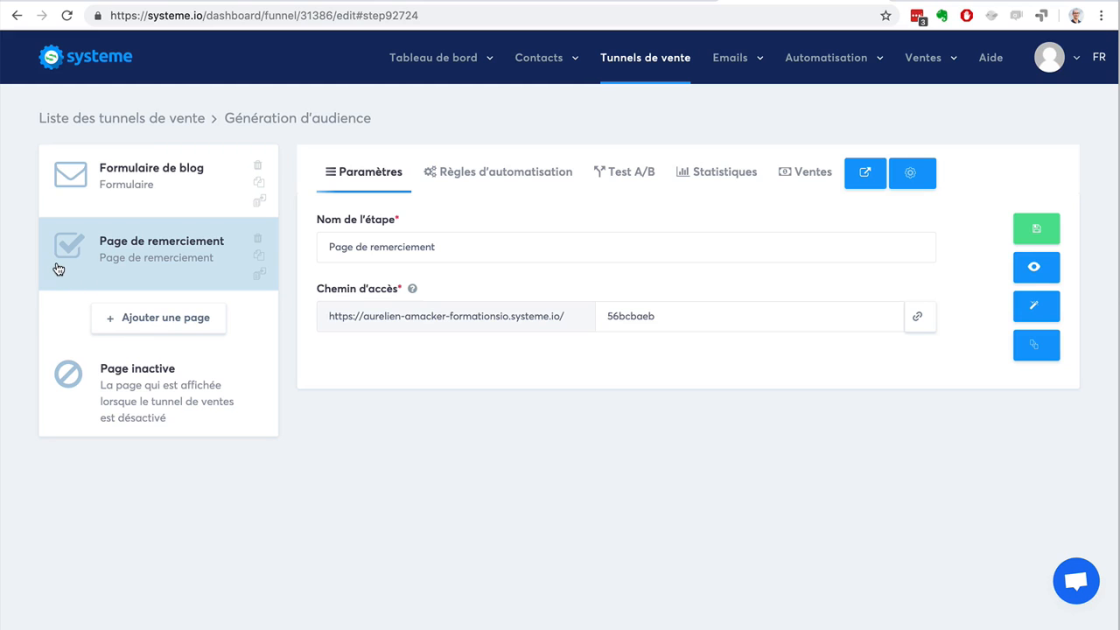
pyautogui.click(137, 423)
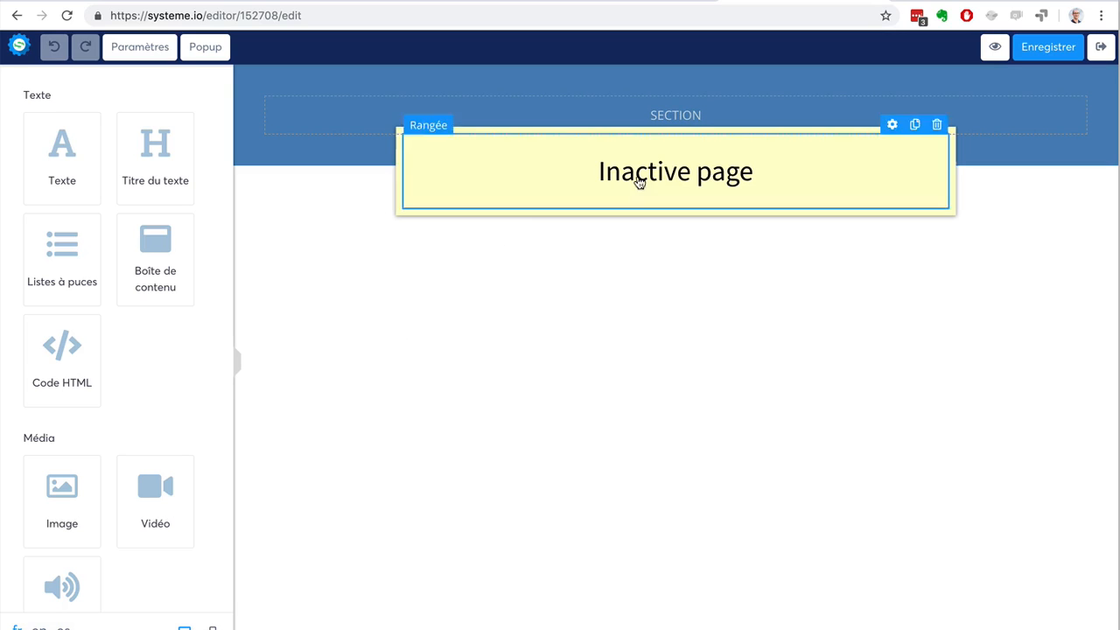
pyautogui.click(1101, 50)
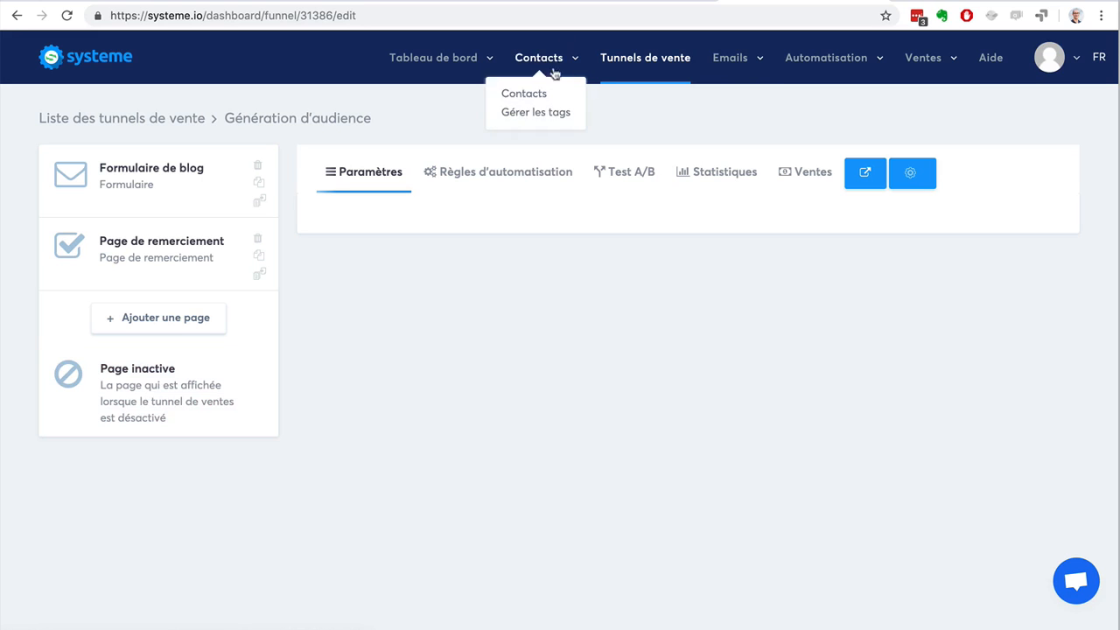
# Add a new step named "Page de vente" with the type "Page de vente" to the "Génération d'audience" funnel.
pyautogui.click(146, 322)
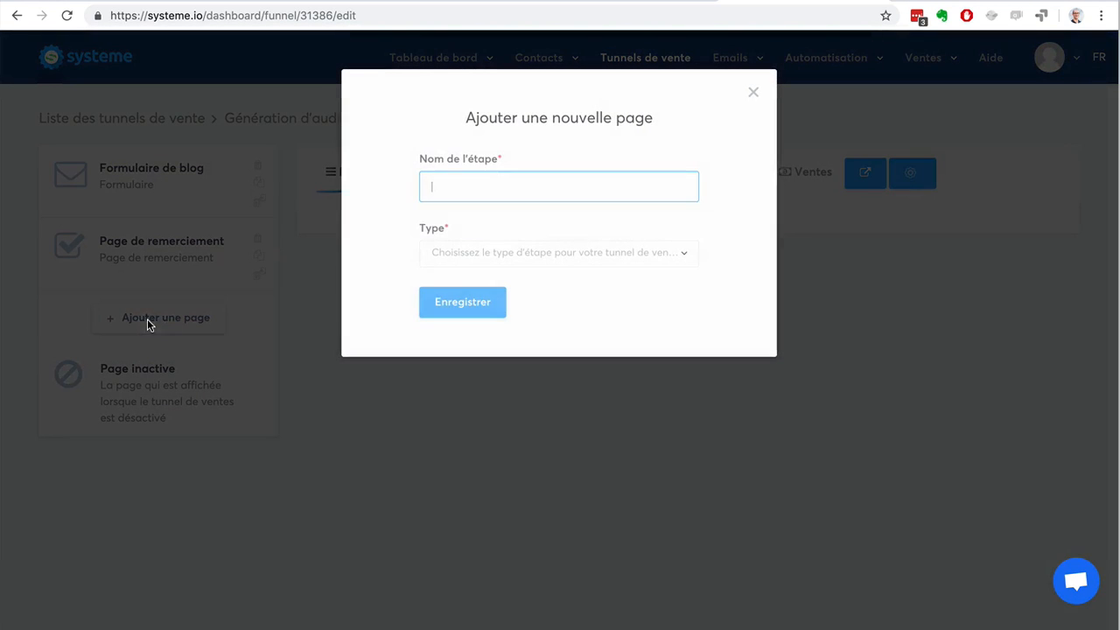
pyautogui.write('Page de vente')
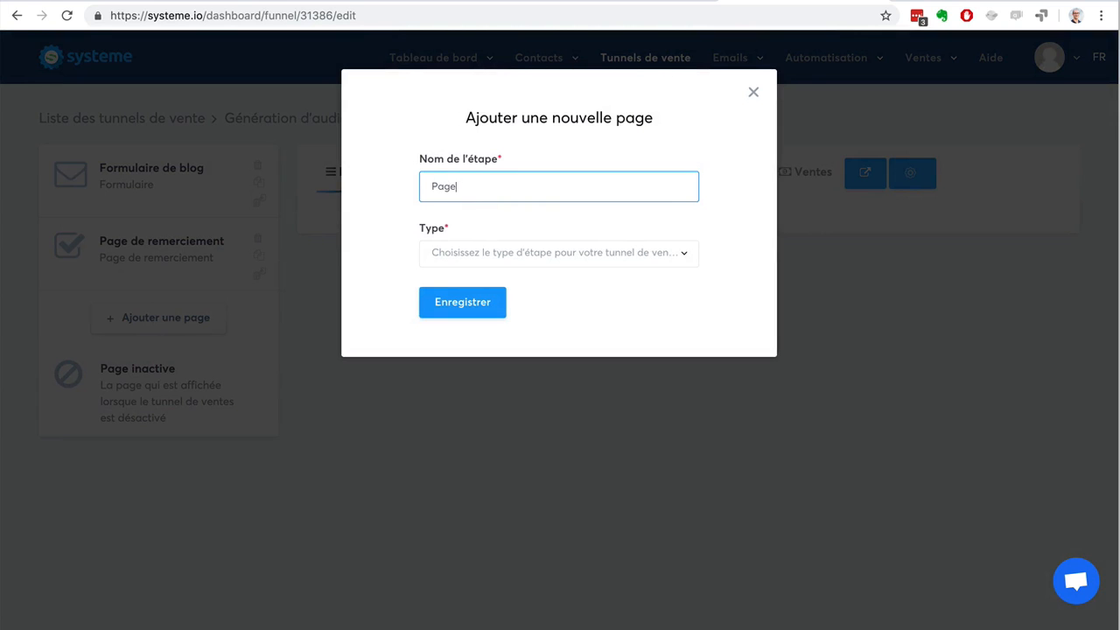
pyautogui.click(534, 256)
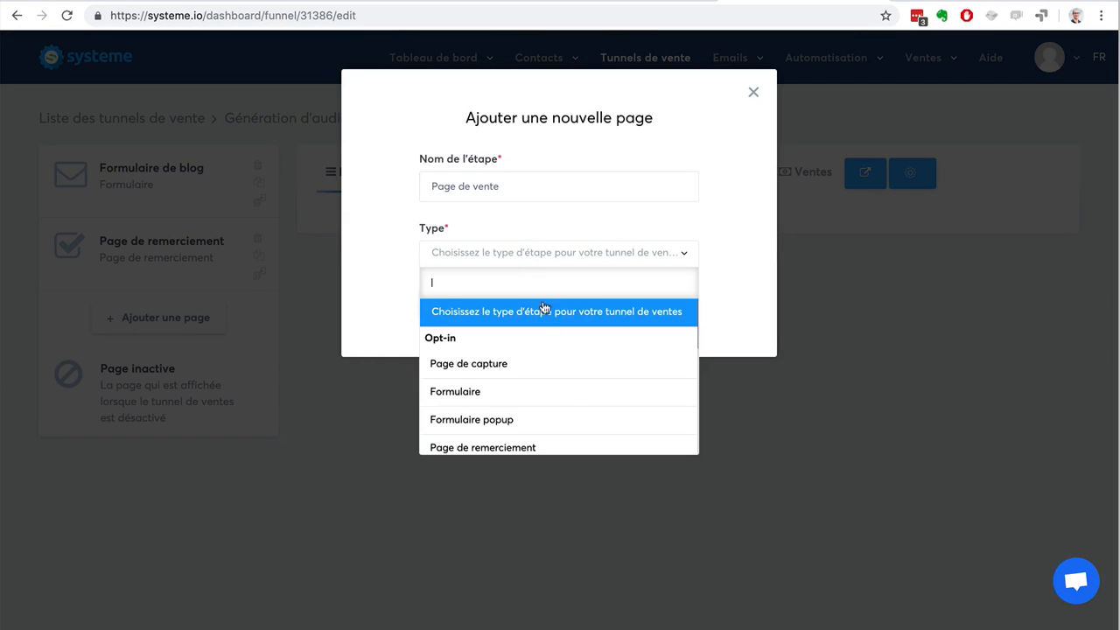
pyautogui.scroll(-3, 564, 405)
pyautogui.click(554, 324)
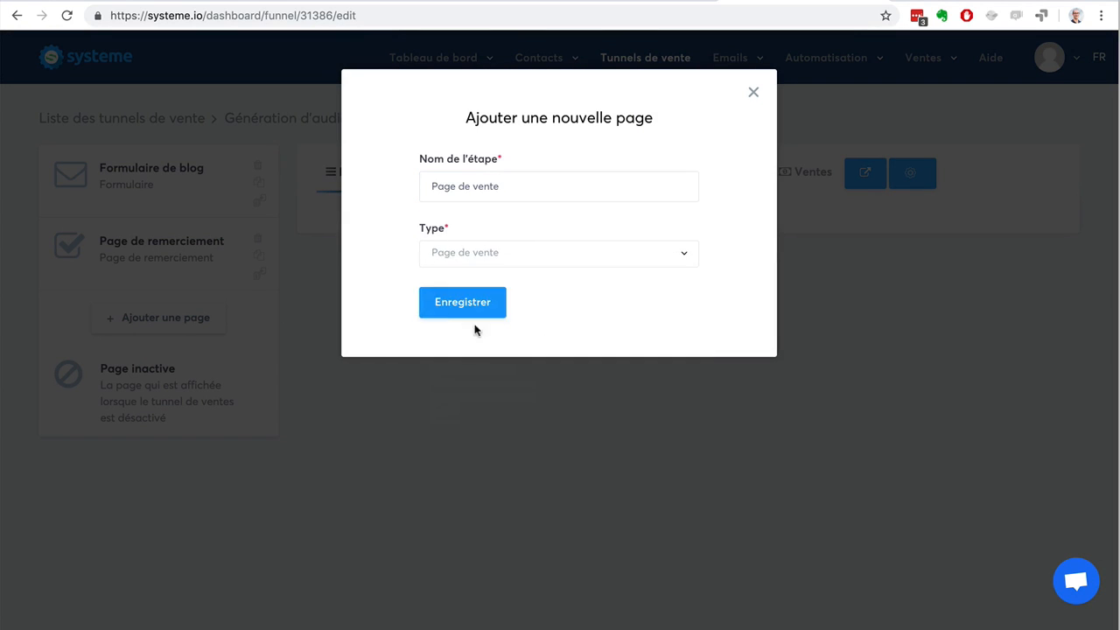
pyautogui.click(446, 306)
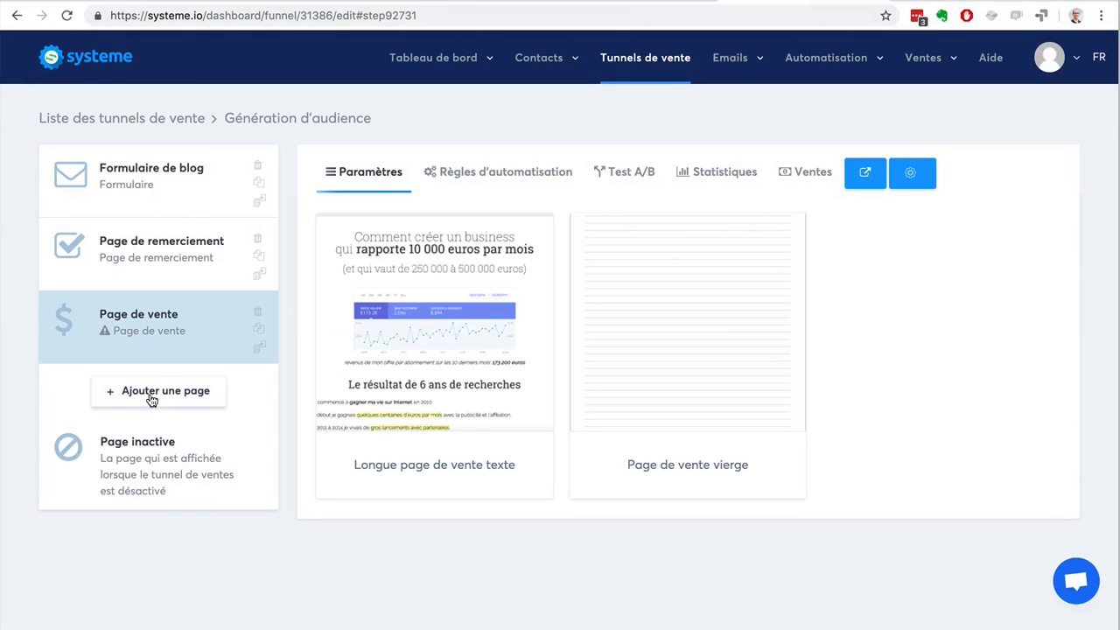
# Add another funnel step named "Page de paiement" with the type "Page de paiement" and save it.
pyautogui.click(151, 396)
pyautogui.write('Page de poa')
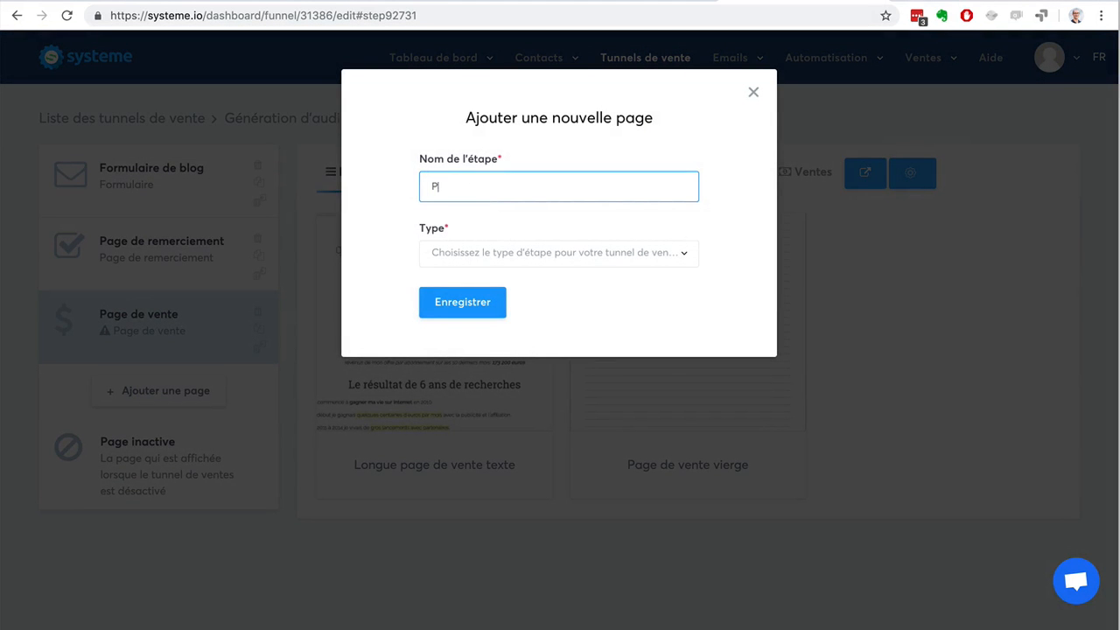
pyautogui.press('BackSpace')
pyautogui.press('BackSpace')
pyautogui.write('aiement')
pyautogui.click(518, 255)
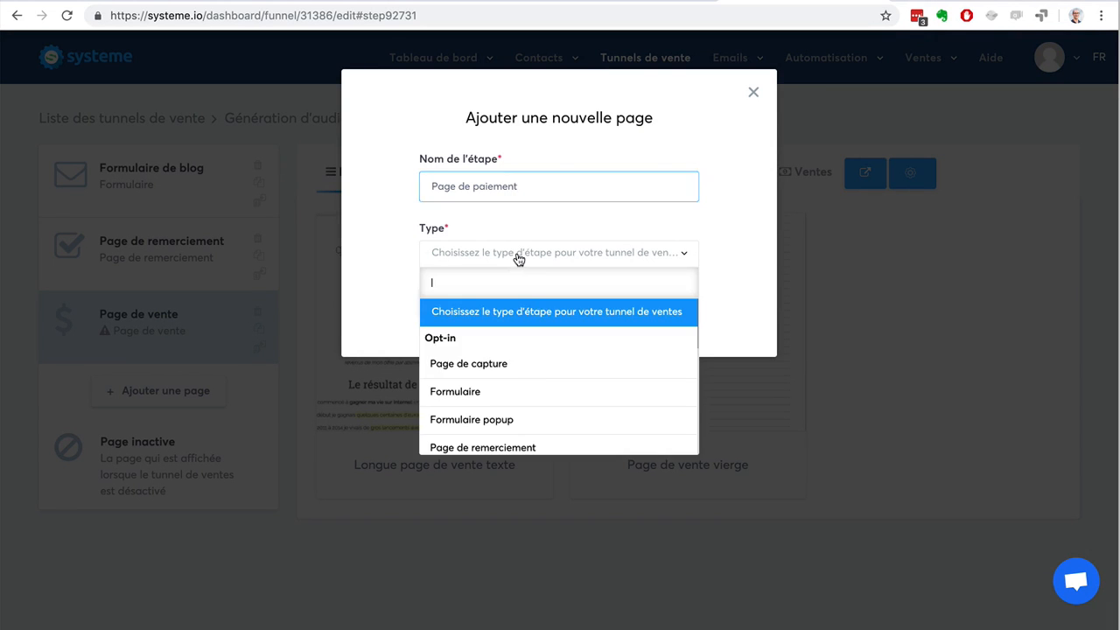
pyautogui.scroll(-5, 542, 367)
pyautogui.click(536, 368)
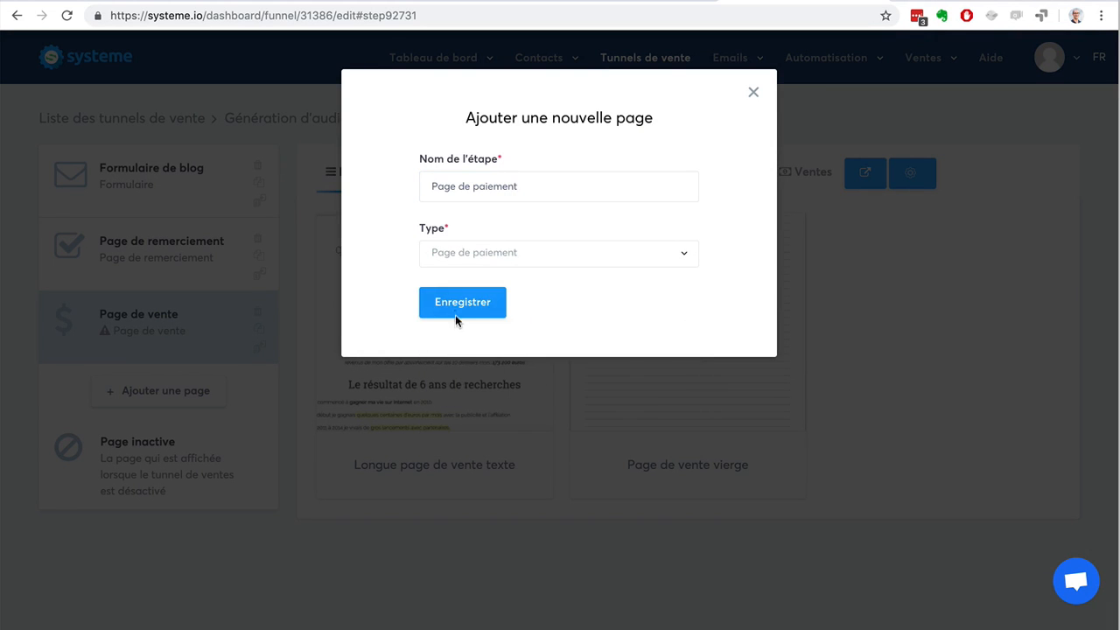
pyautogui.click(454, 315)
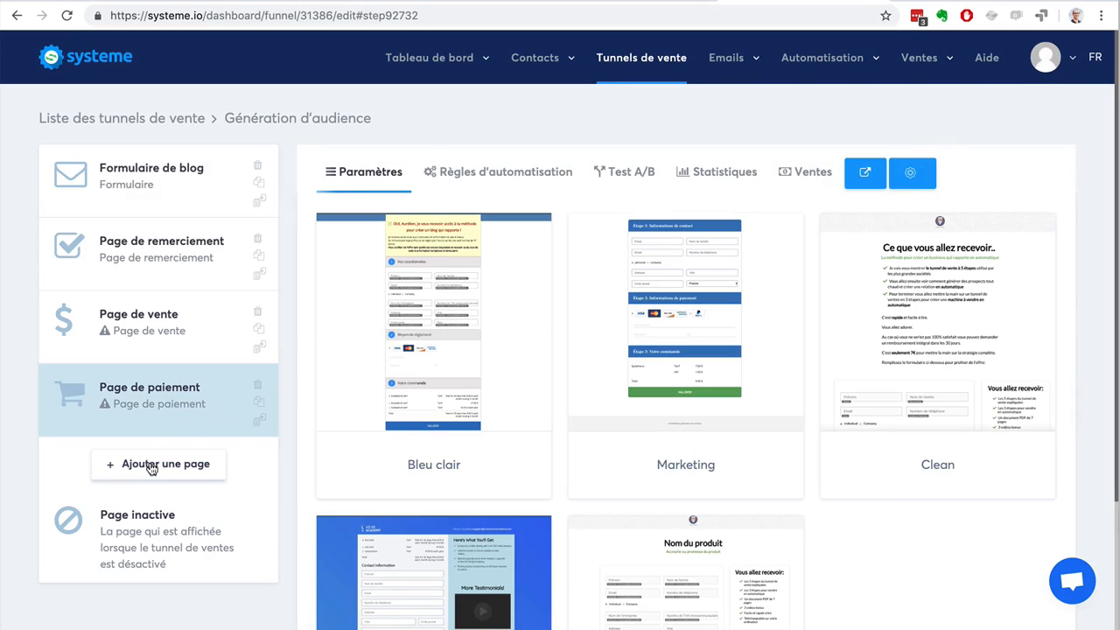